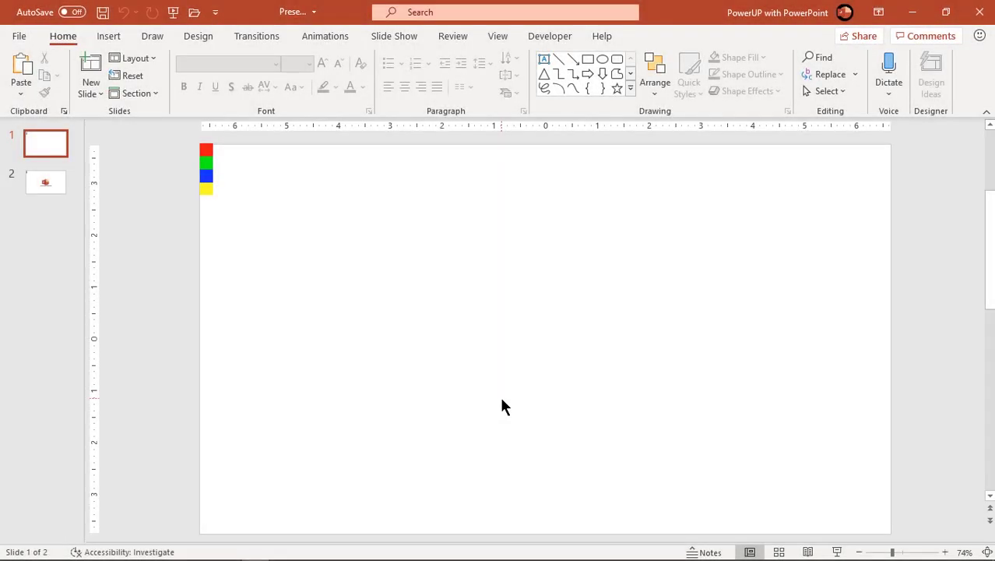
- Turn on the slide guides and fill slide 1's background with dark charcoal (RGB 53, 65, 62)
left_click(498, 36)
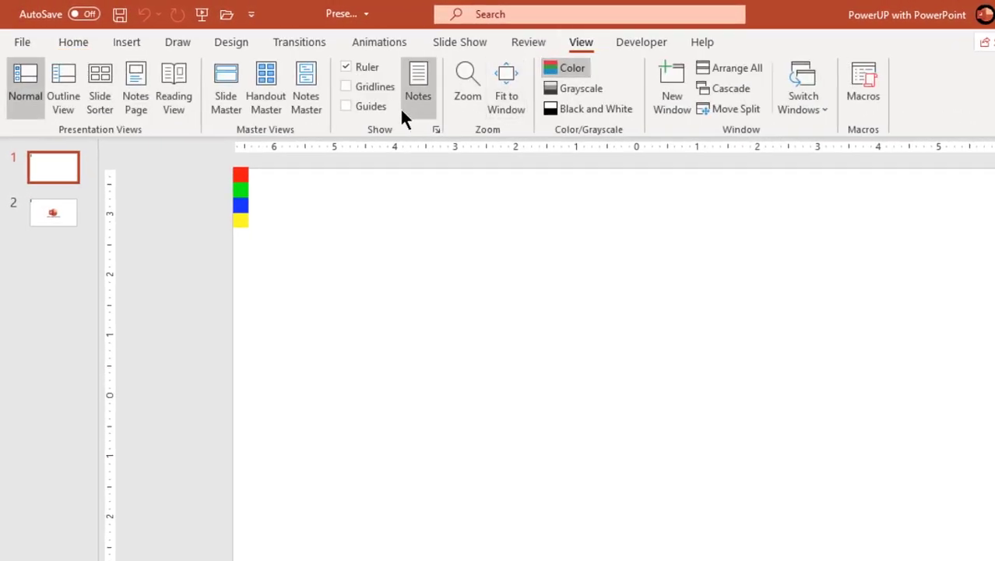
left_click(370, 106)
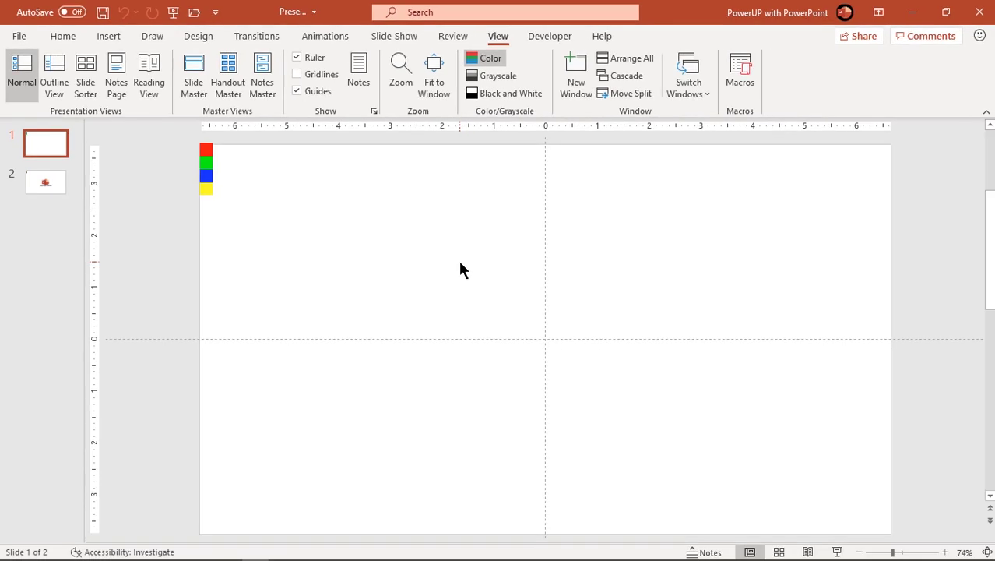
right_click(473, 277)
left_click(528, 418)
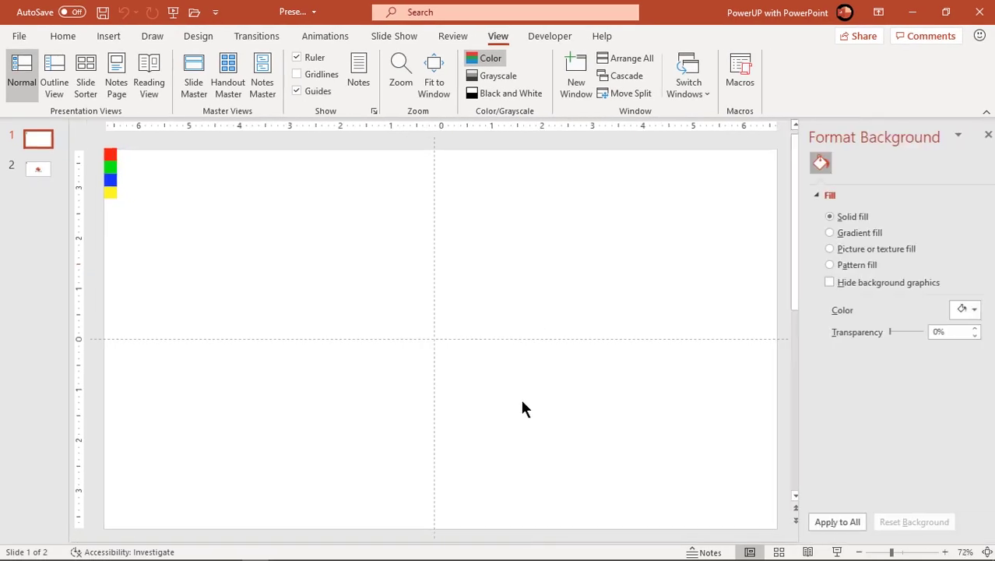
left_click(957, 311)
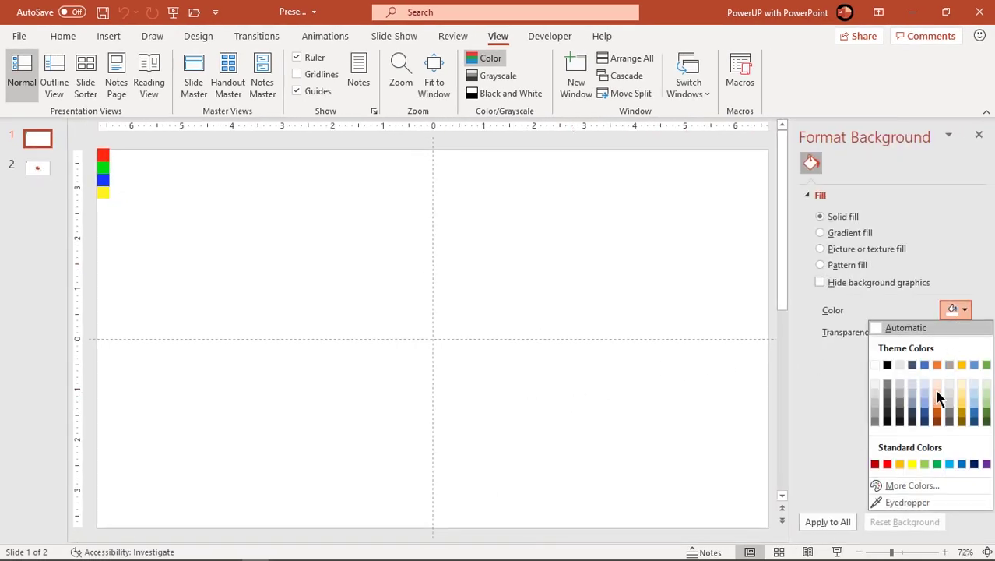
left_click(907, 483)
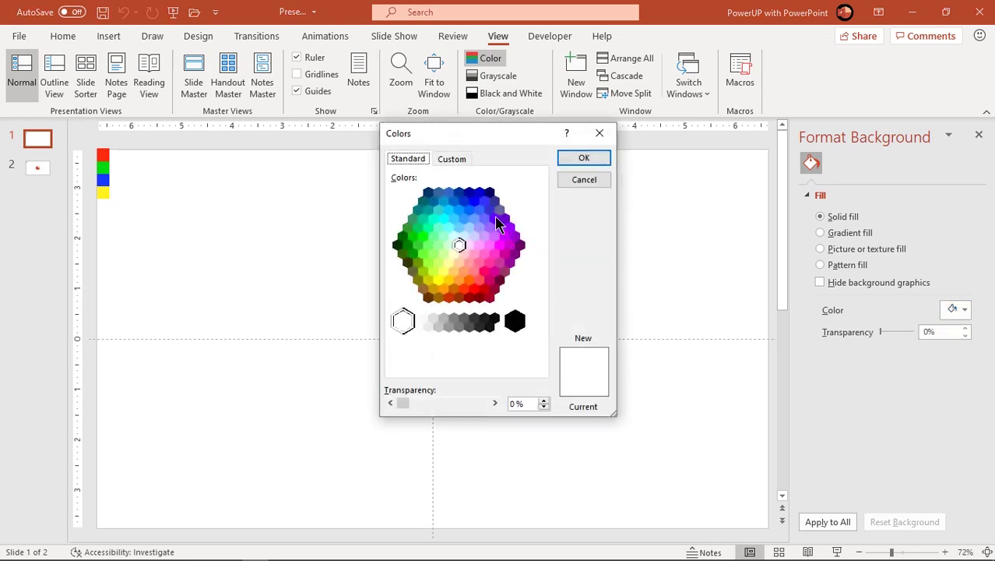
left_click(454, 159)
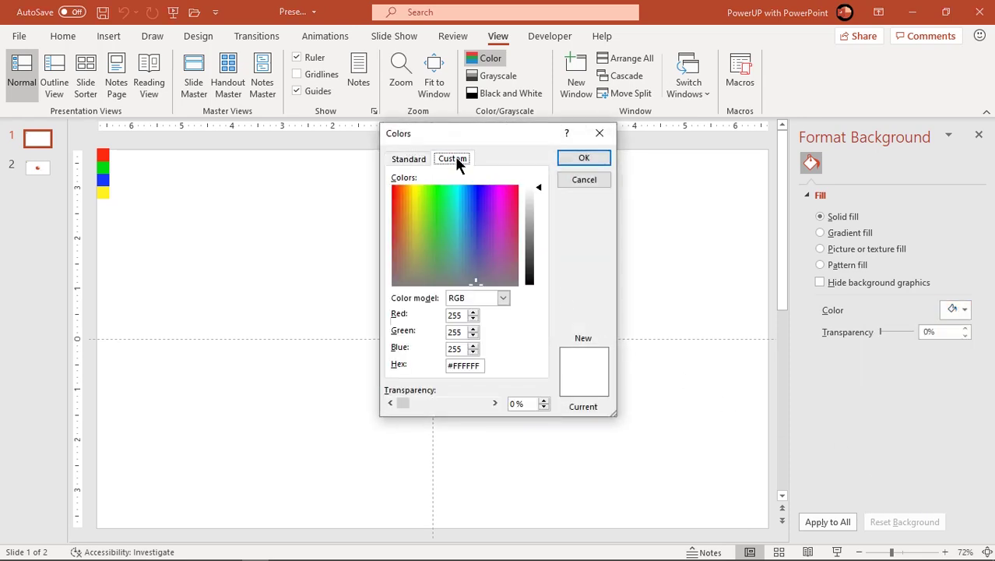
left_click(449, 277)
left_click(529, 270)
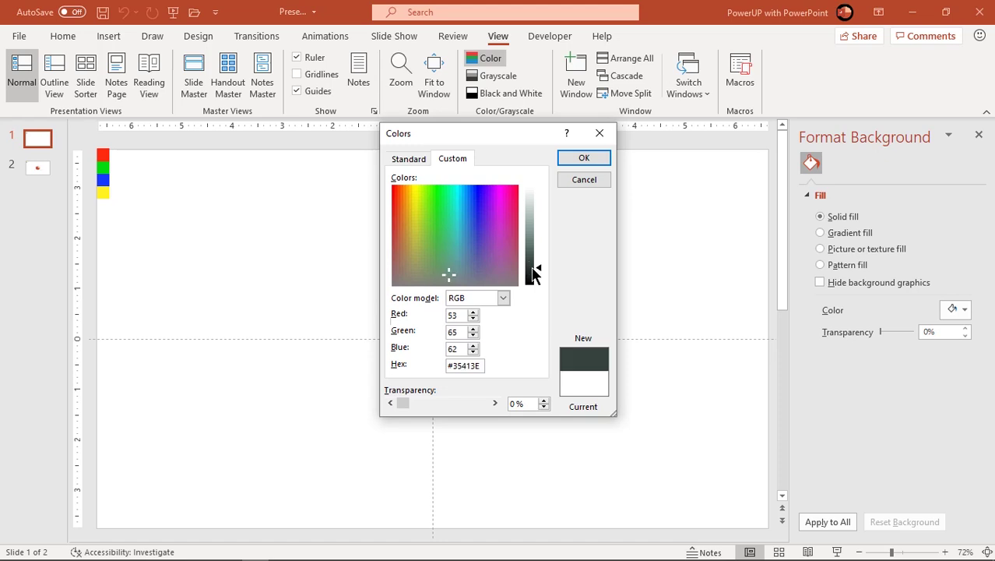
left_click(533, 275)
left_click(584, 158)
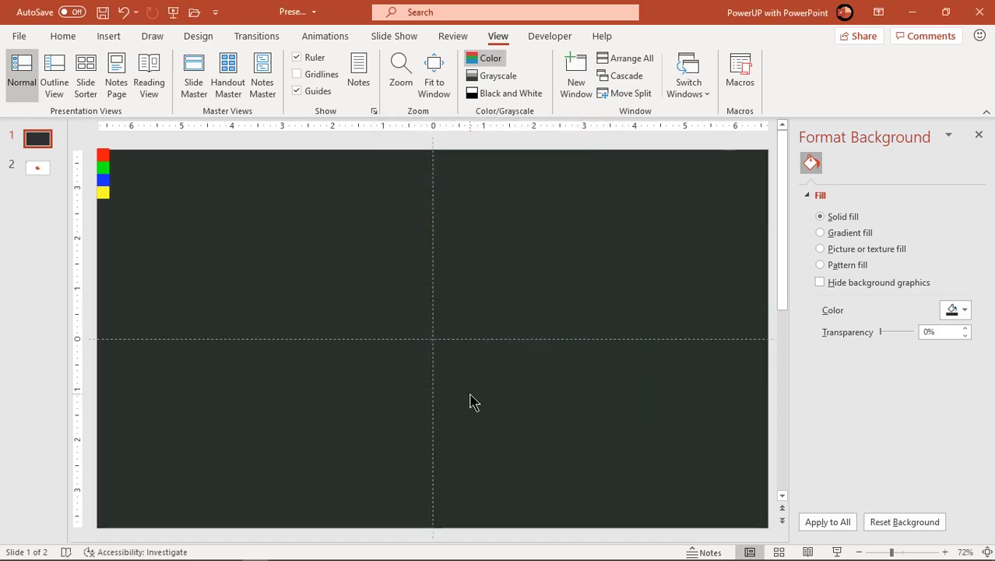
- Draw a 5.94-inch blue donut from the slide centre and thin its band into a narrow ring
left_click(109, 36)
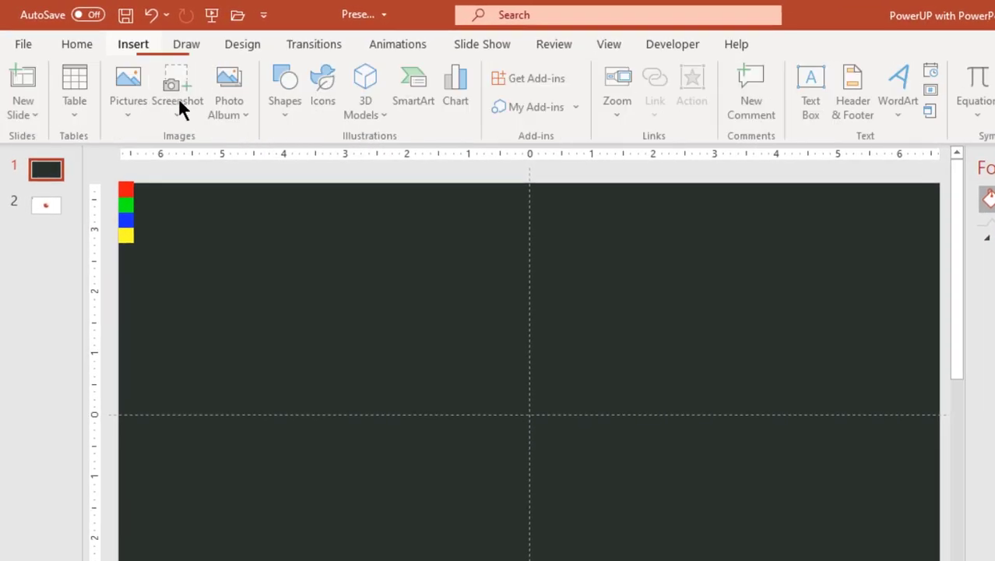
left_click(279, 117)
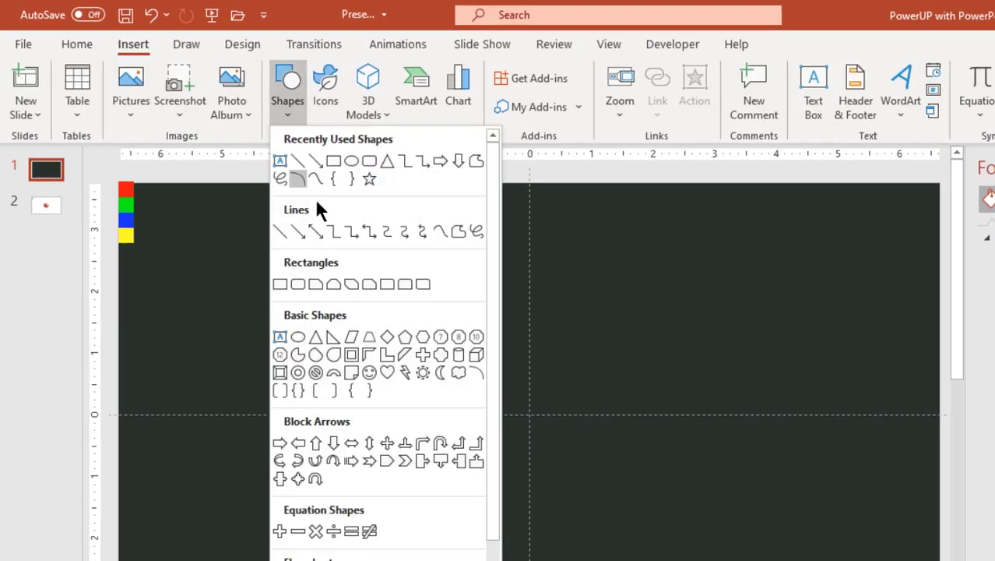
left_click(298, 371)
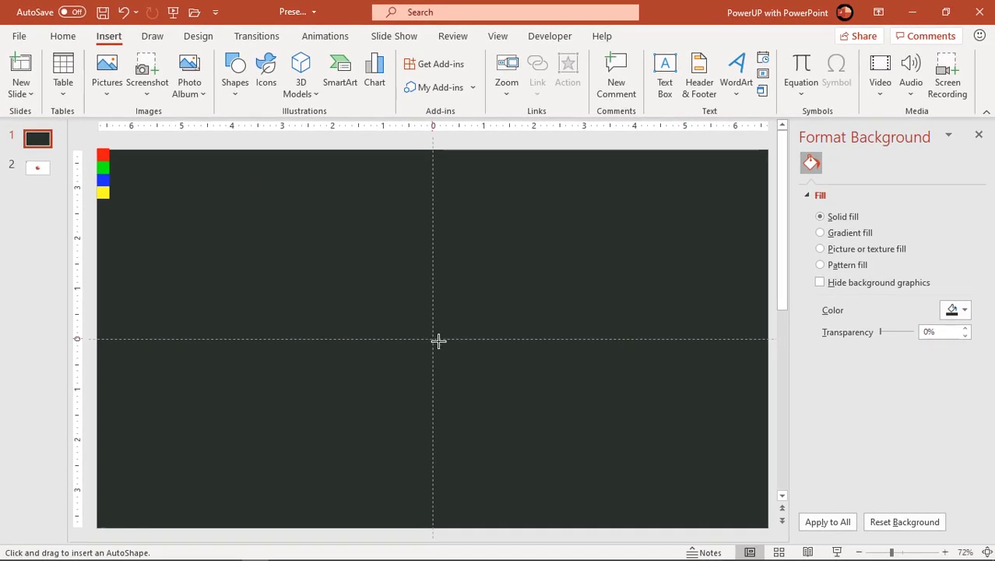
mouse_move(439, 340)
left_mouse_down()
mouse_move(518, 380)
mouse_move(582, 395)
left_mouse_up()
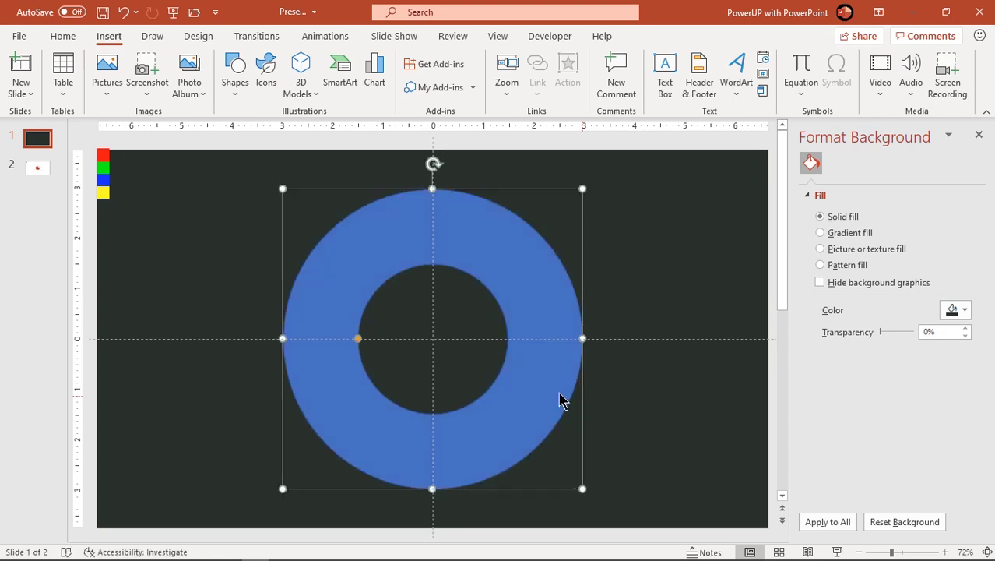
left_click_drag(359, 340, 298, 340)
- Remove the ring's outline, fill it white and make it slightly thinner
left_click(381, 76)
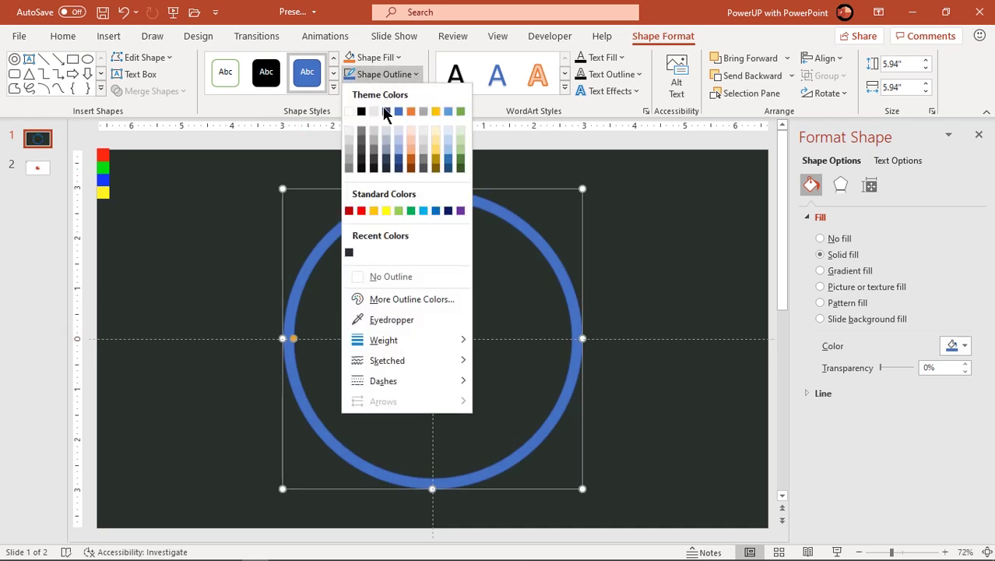
left_click(388, 268)
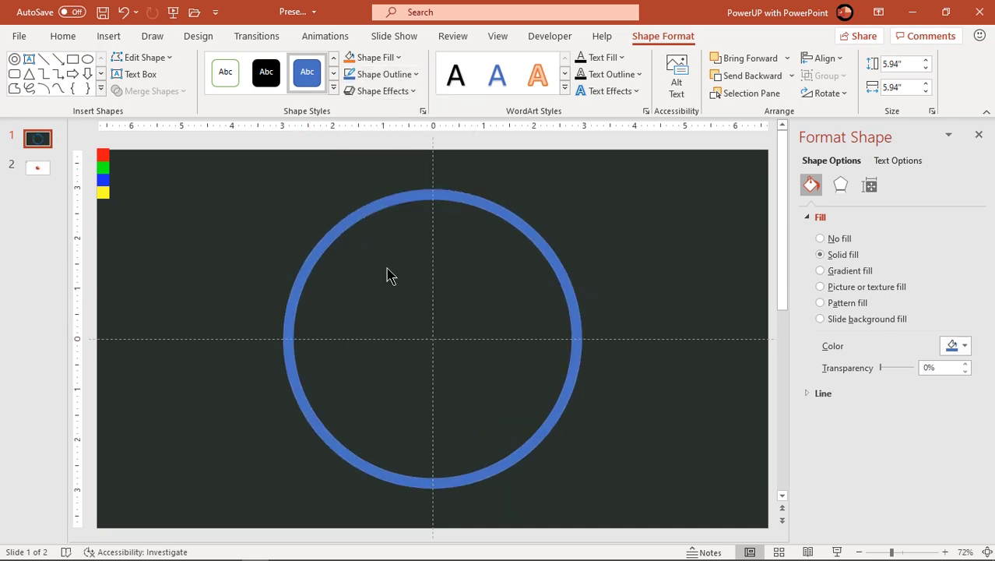
left_click(384, 53)
left_click(351, 113)
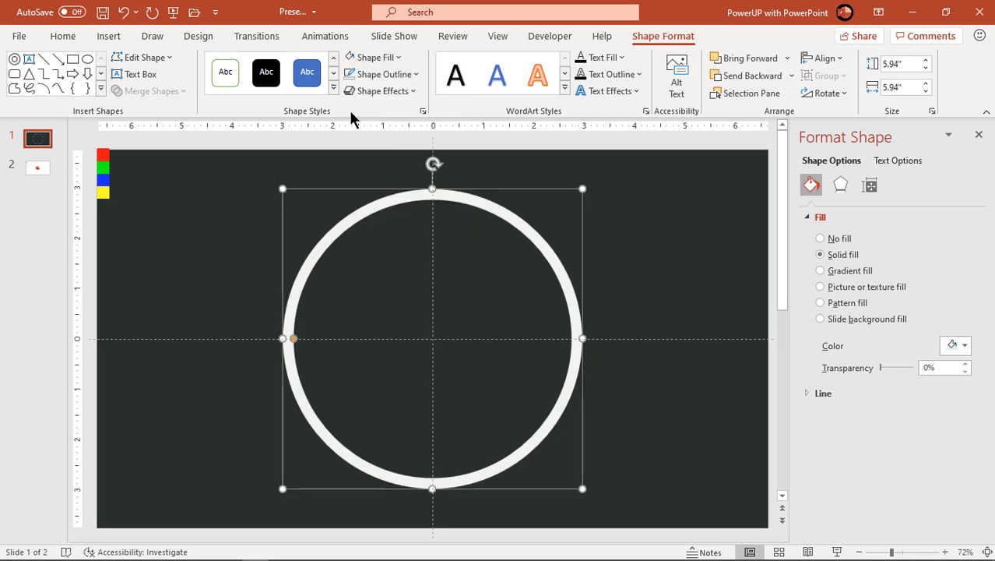
left_click_drag(294, 340, 293, 340)
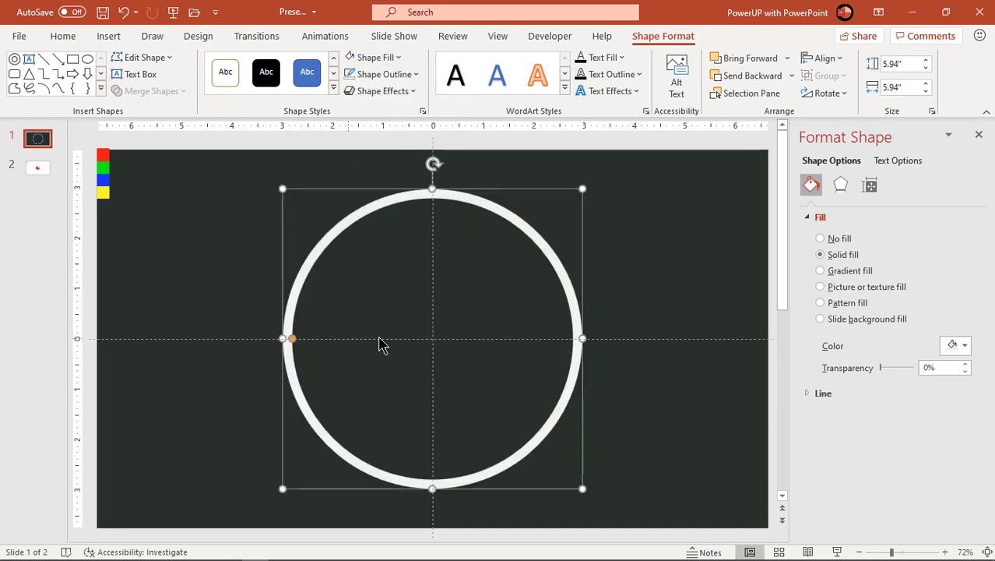
- Give the ring a soft centred outer shadow at about 36% transparency
left_click(840, 184)
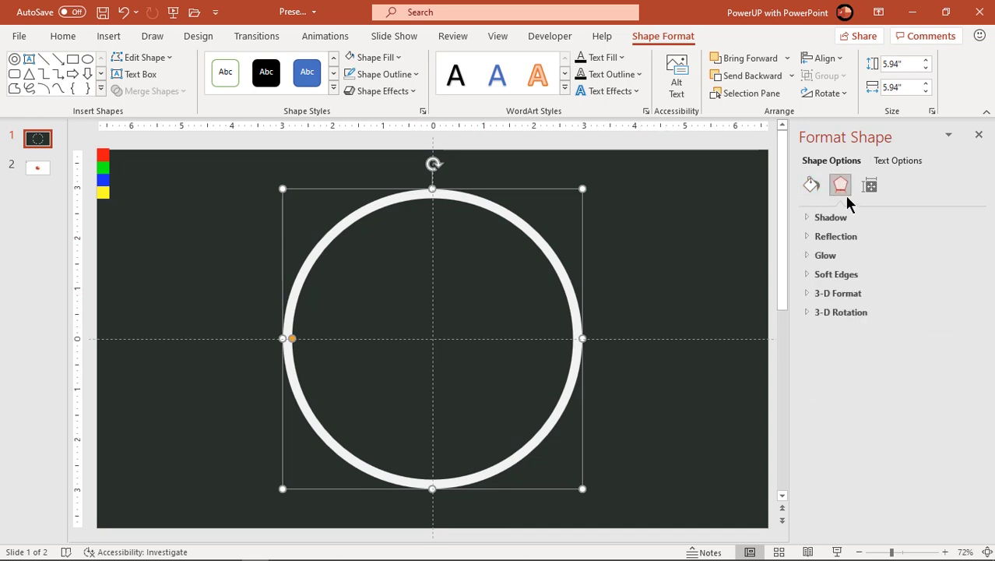
left_click(832, 218)
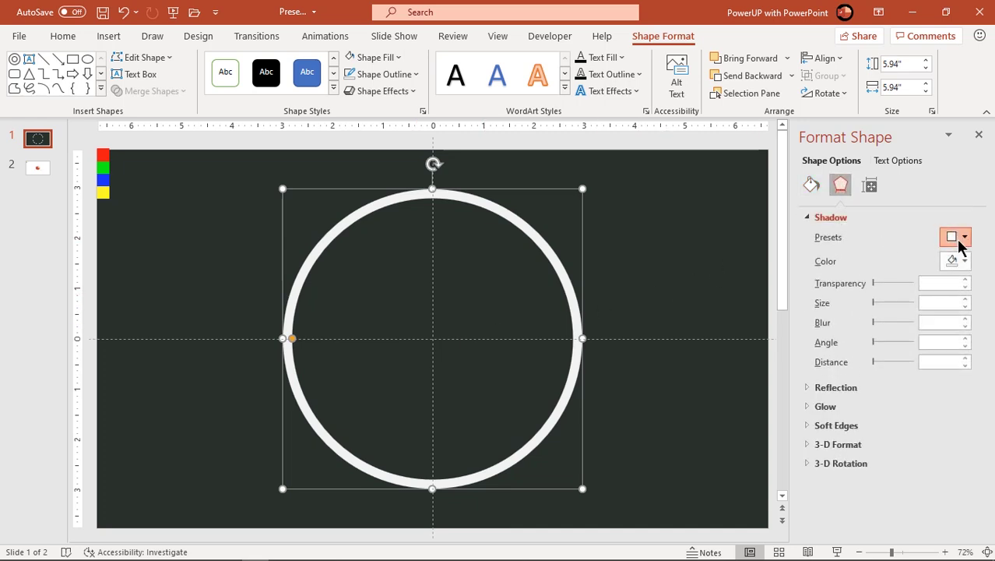
left_click(956, 238)
left_click(921, 401)
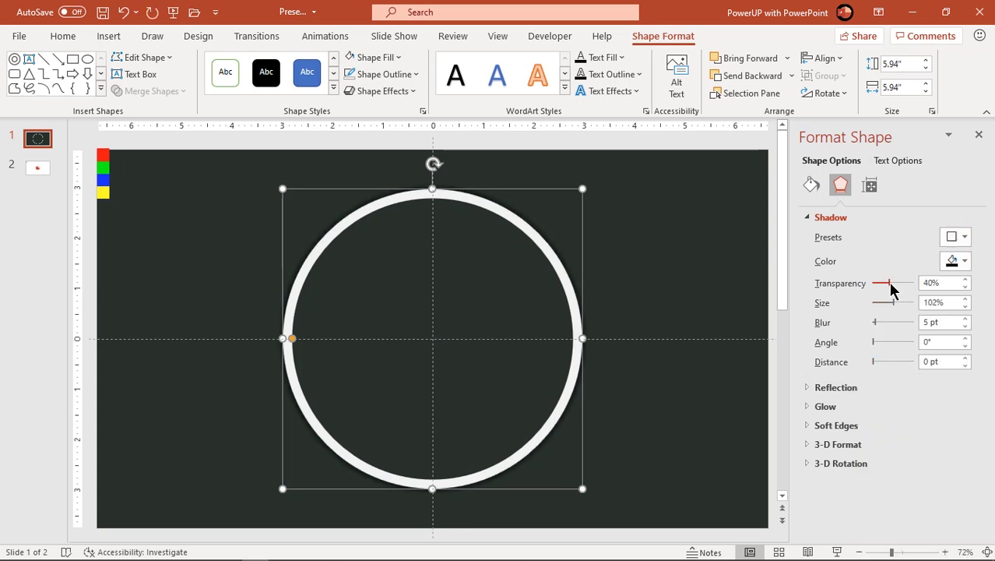
left_click_drag(890, 283, 887, 283)
left_click(658, 302)
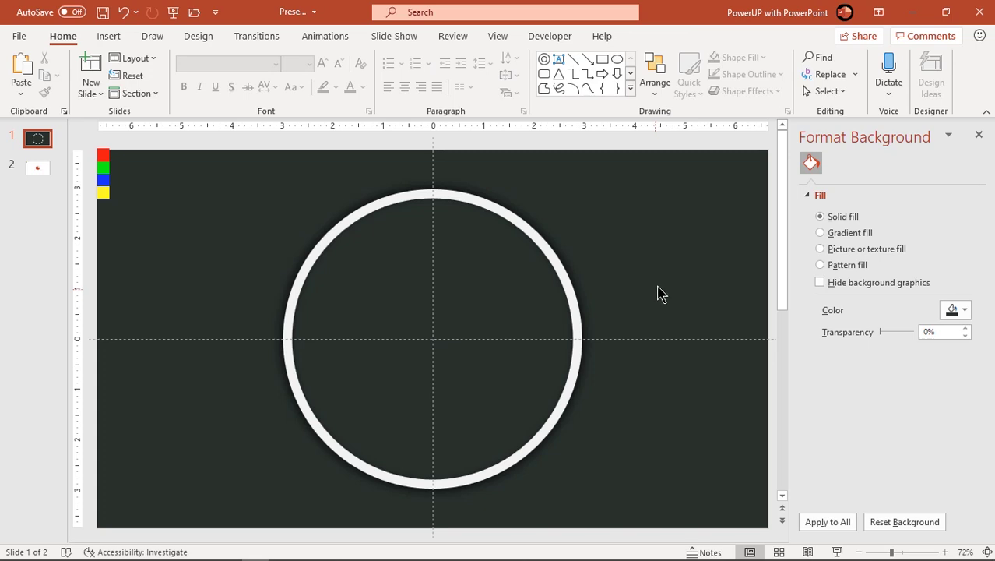
- Duplicate the white ring with Ctrl+D and move the copy aside
left_click(558, 261)
key("ctrl+d")
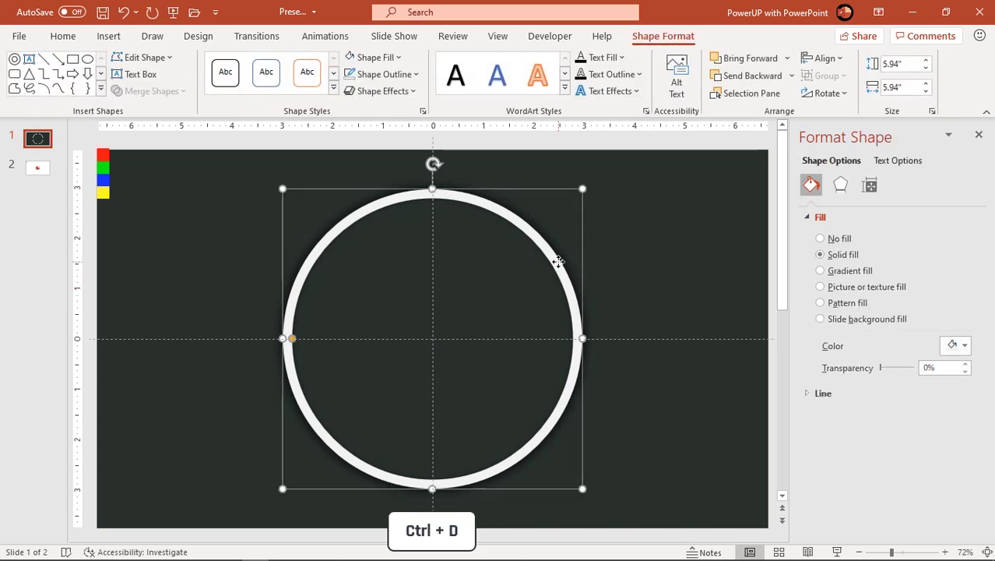
left_click_drag(568, 267, 638, 253)
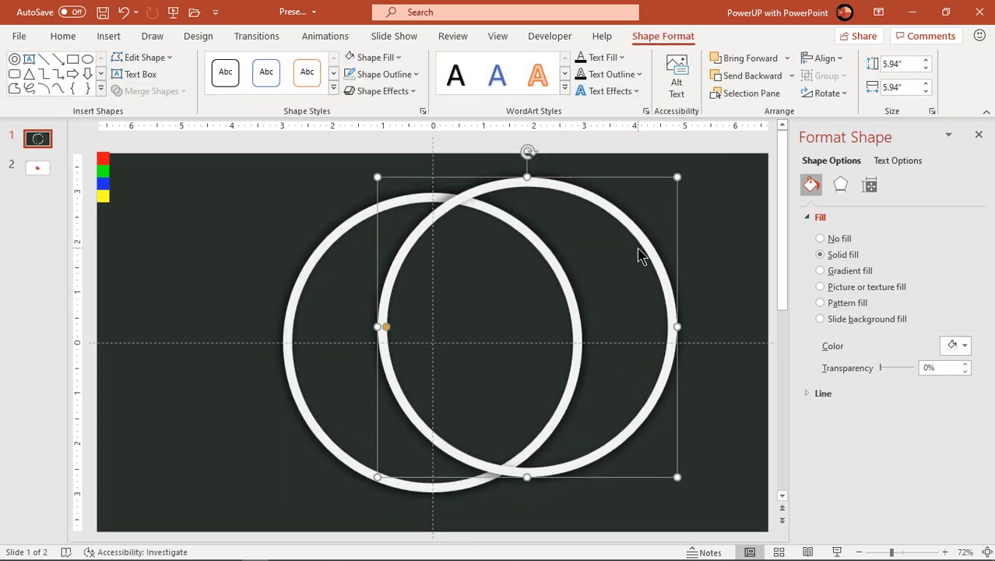
- Remove the copy's shadow, fill it red and align it exactly over the white ring
left_click(839, 193)
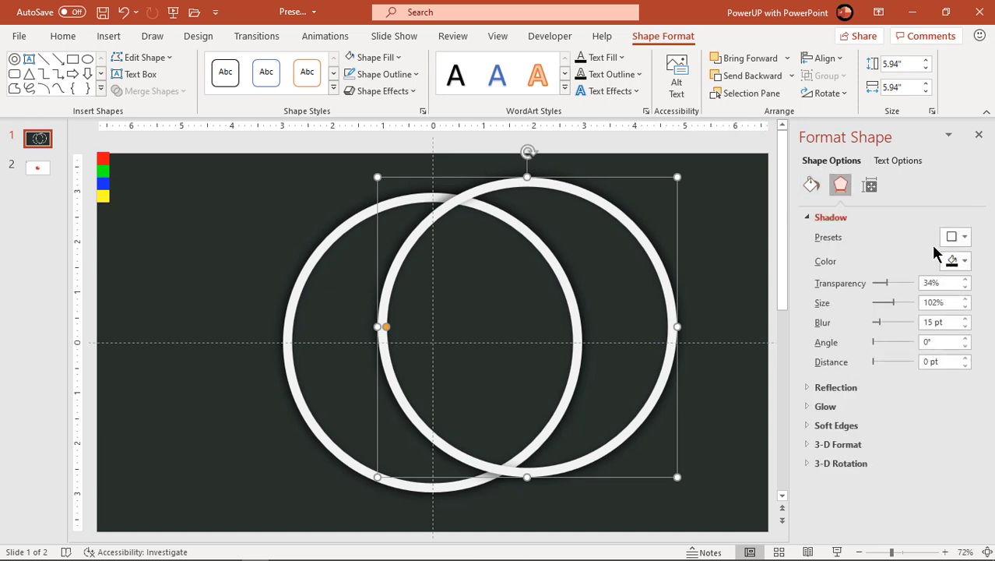
left_click(957, 236)
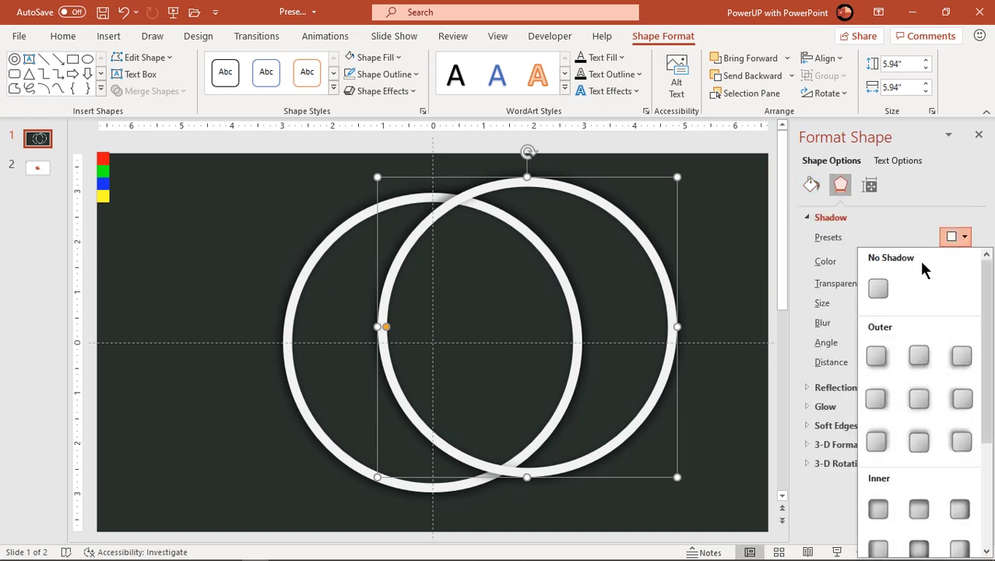
left_click(877, 291)
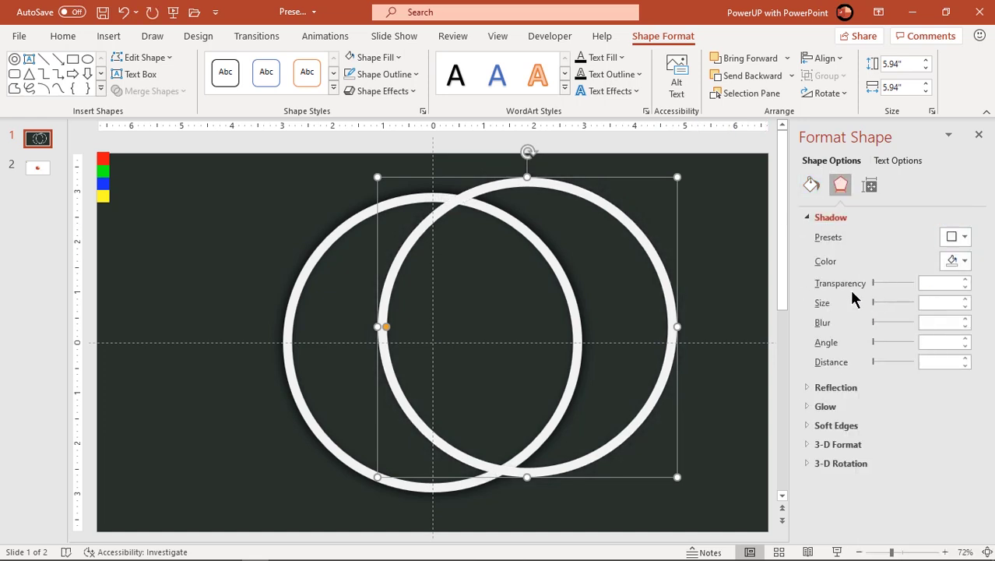
left_click(385, 56)
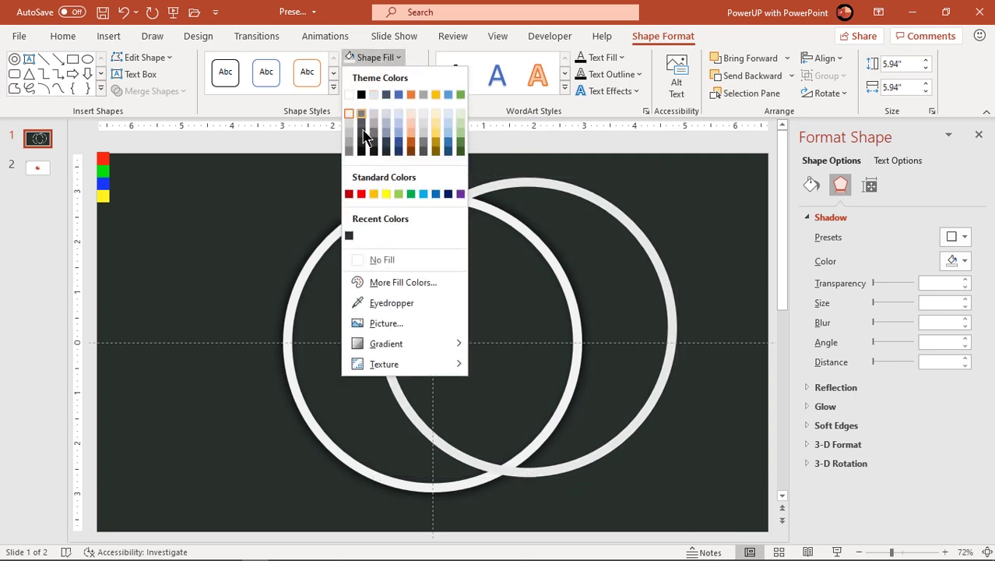
left_click(348, 194)
left_click_drag(618, 210, 519, 222)
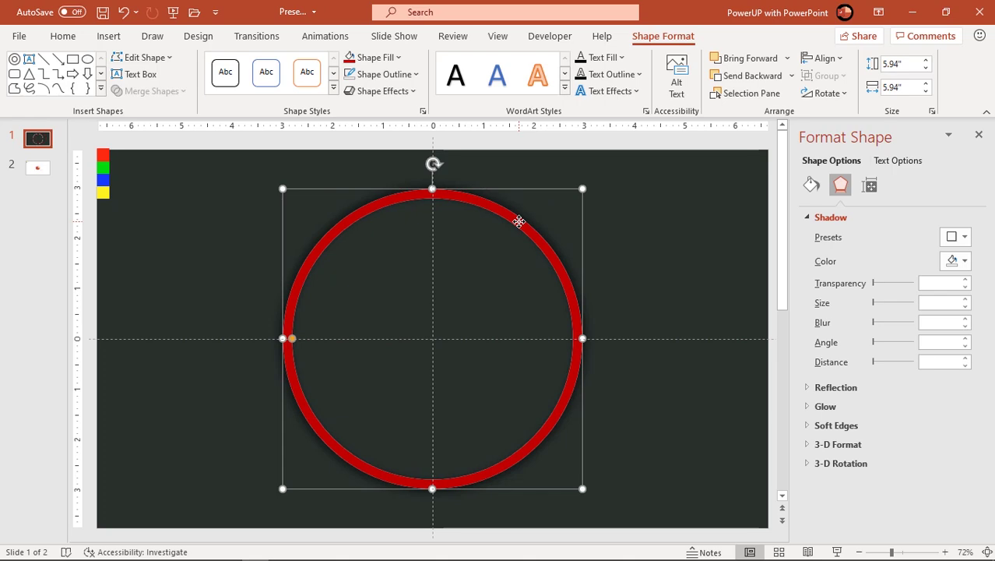
left_click(248, 236)
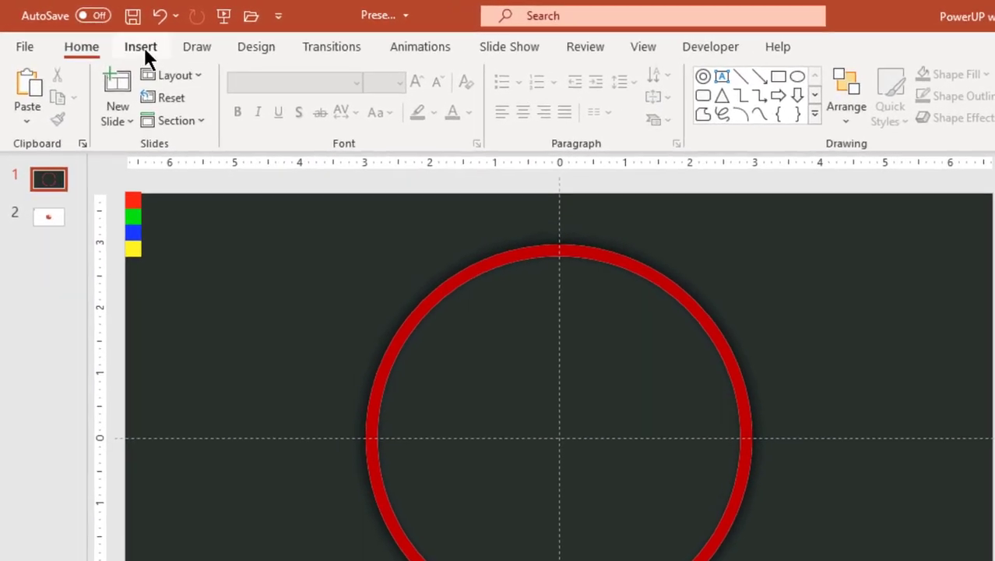
- Draw a rectangle covering the ring's upper-right quarter
left_click(141, 49)
left_click(302, 117)
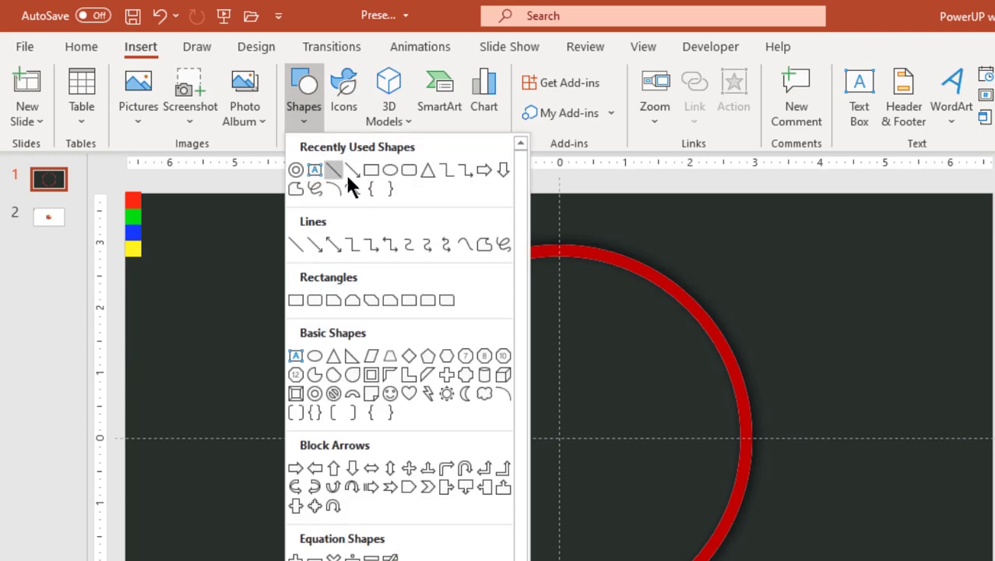
left_click(372, 169)
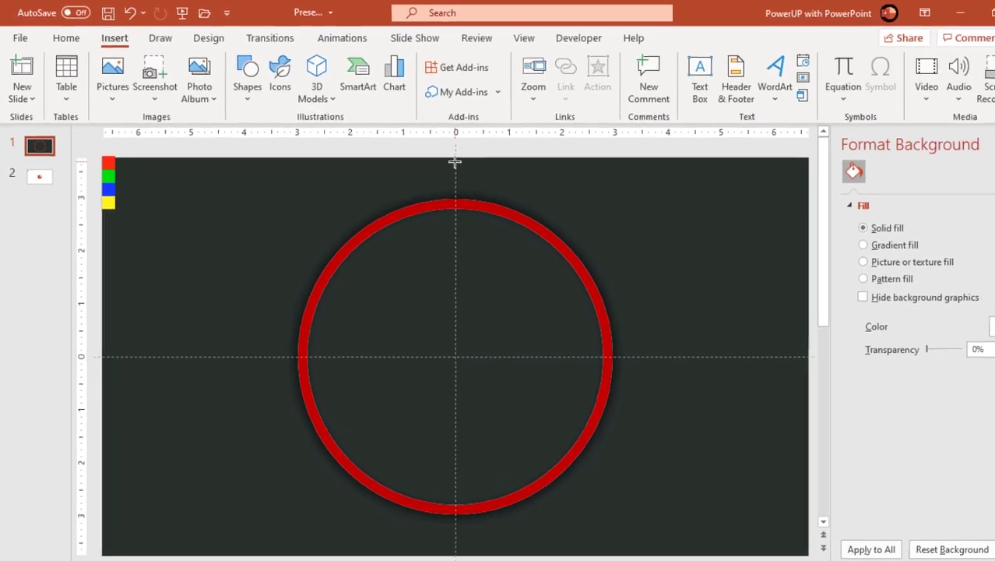
left_click_drag(432, 151, 641, 334)
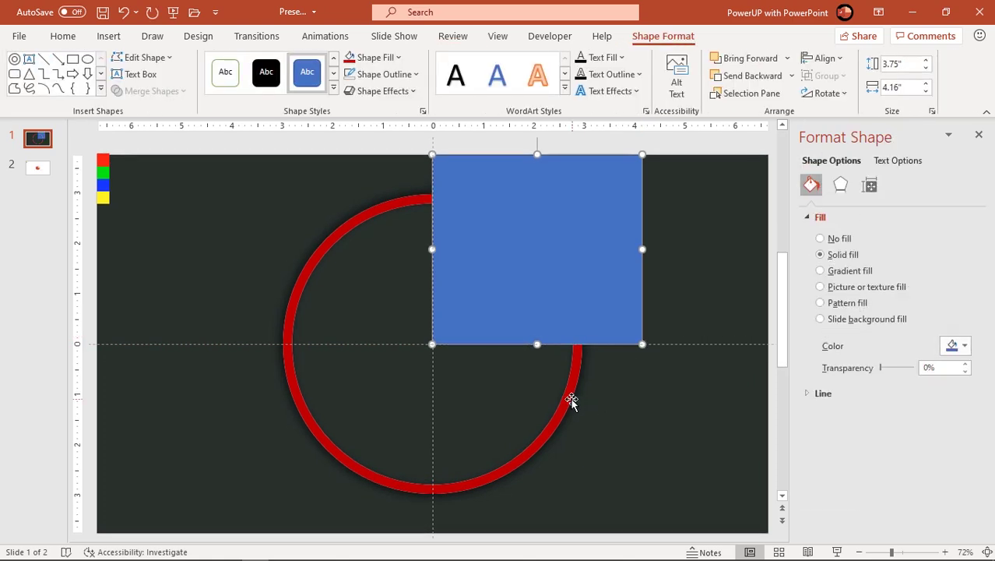
left_click(572, 399)
- Intersect the red ring with the rectangle and move the resulting quarter arc up and right
left_click(617, 316, "shift")
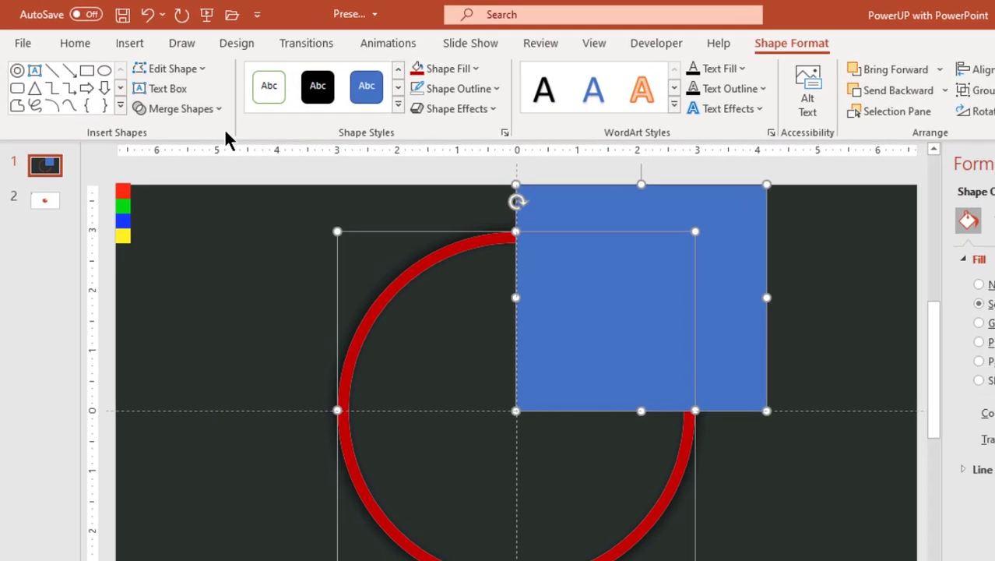
left_click(208, 109)
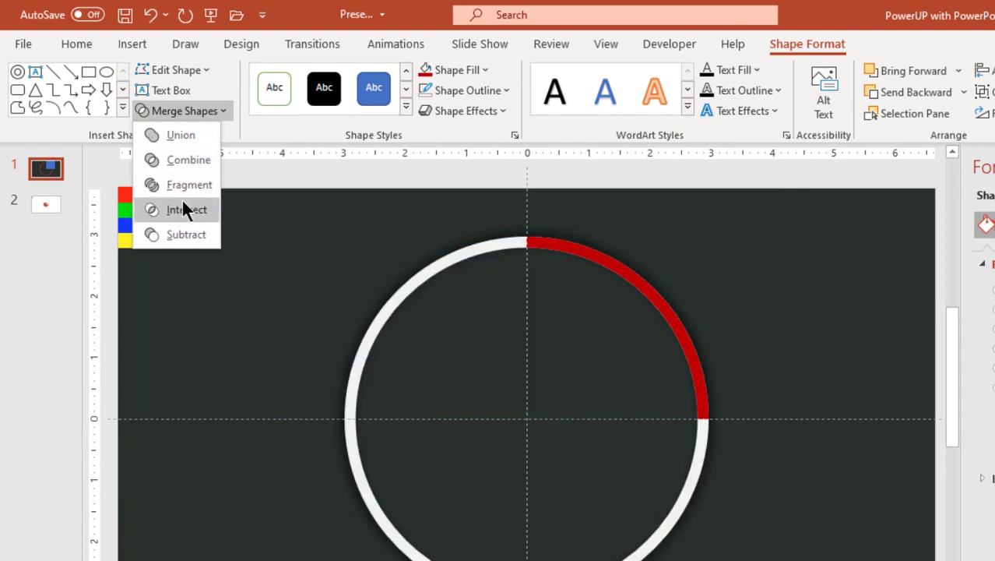
left_click(184, 210)
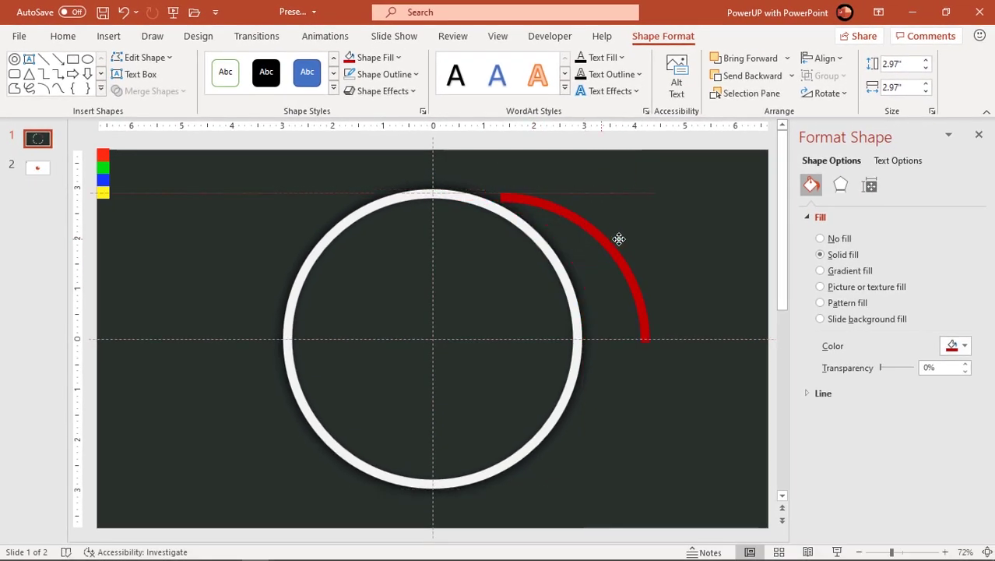
left_click_drag(618, 239, 688, 221)
left_click(623, 416)
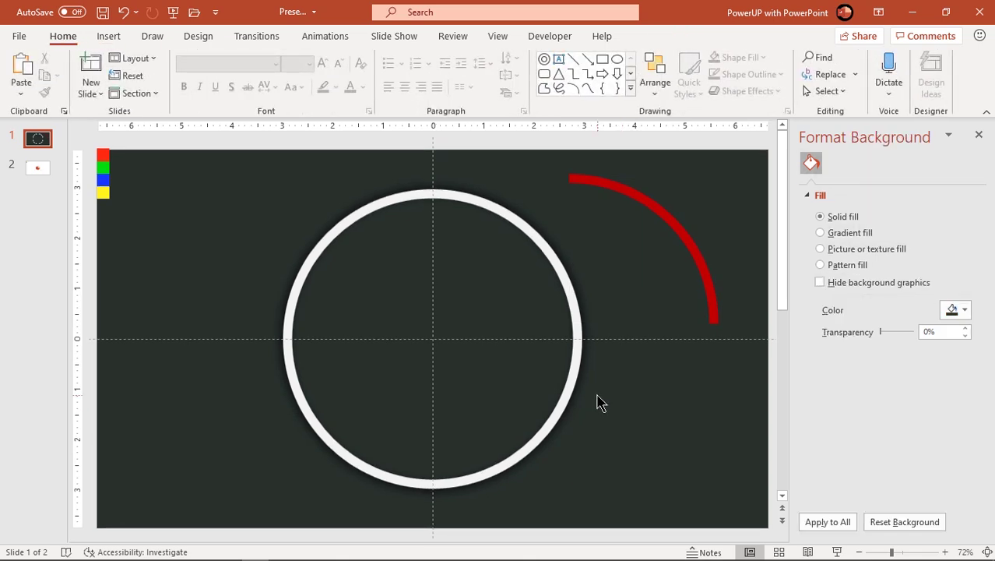
- Duplicate the white ring and drag the copy off to the right
left_click(568, 396)
key("ctrl+d")
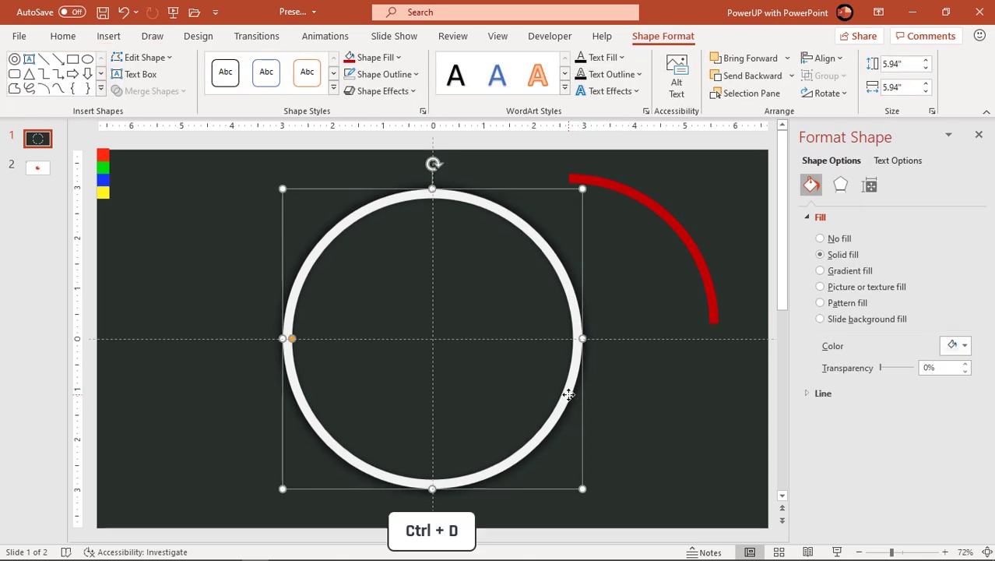
left_click_drag(569, 398, 658, 401)
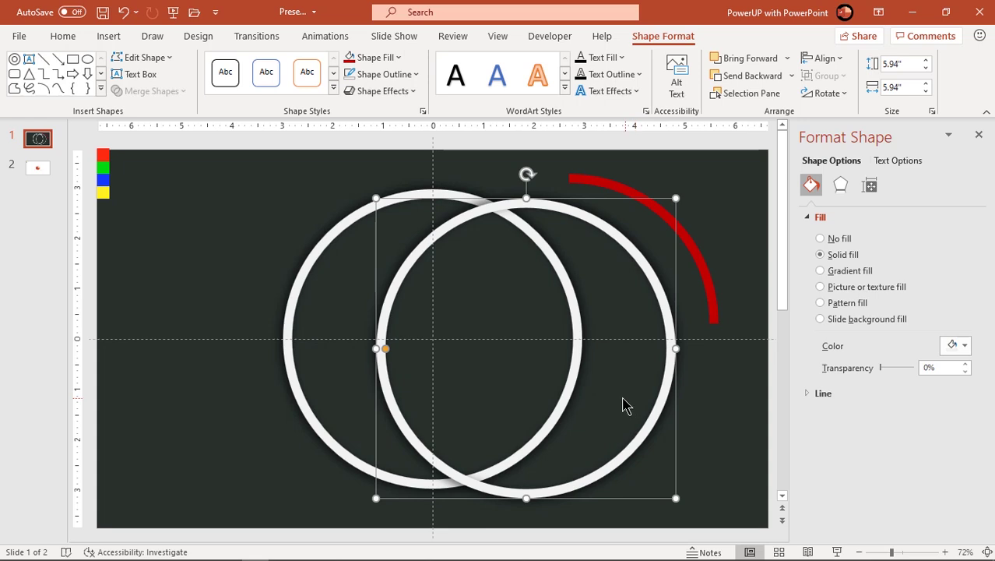
- Remove the copy's shadow, fill it gold and place it exactly over the white ring
left_click(839, 187)
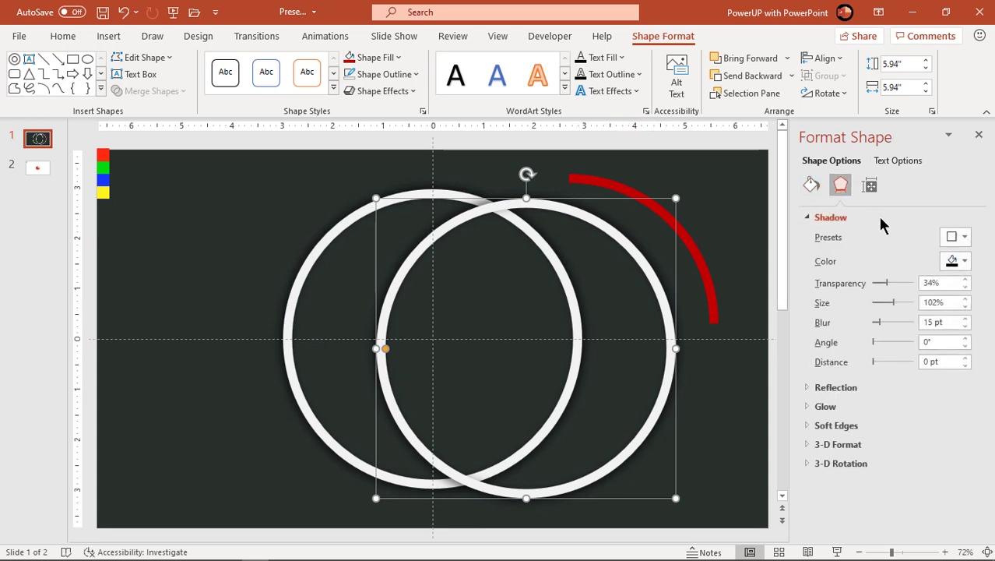
left_click(955, 237)
left_click(874, 287)
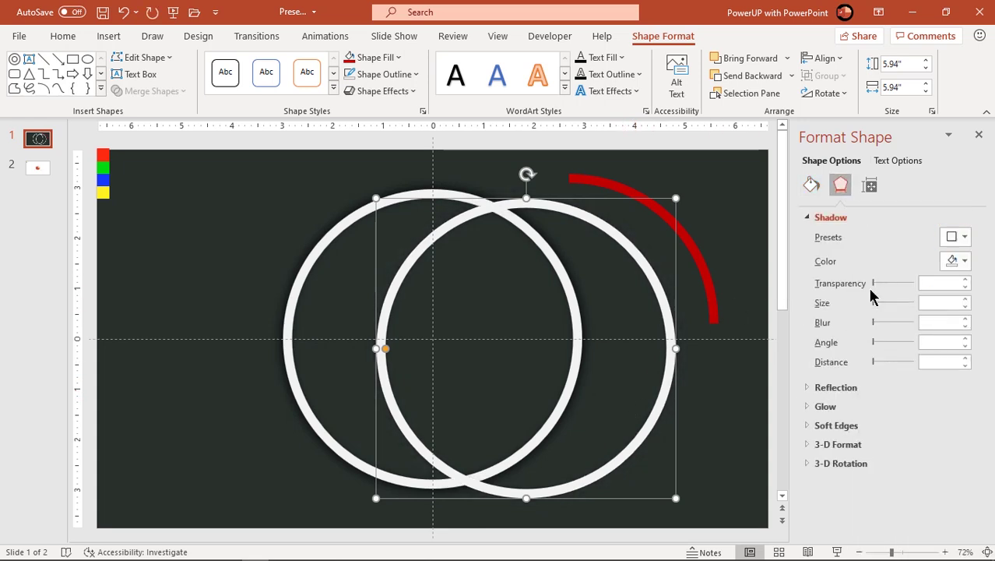
left_click(382, 58)
left_click(373, 192)
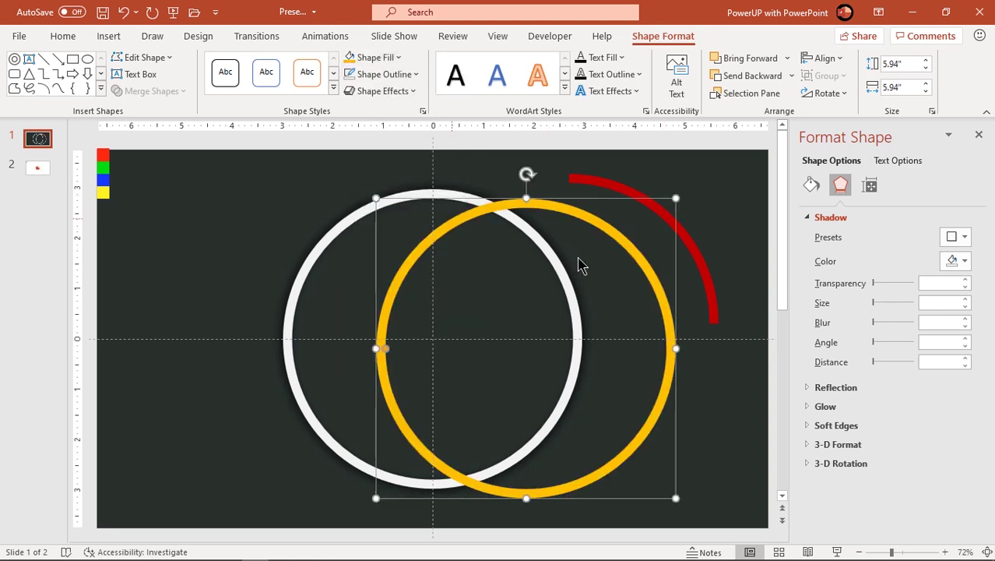
left_click_drag(640, 265, 552, 255)
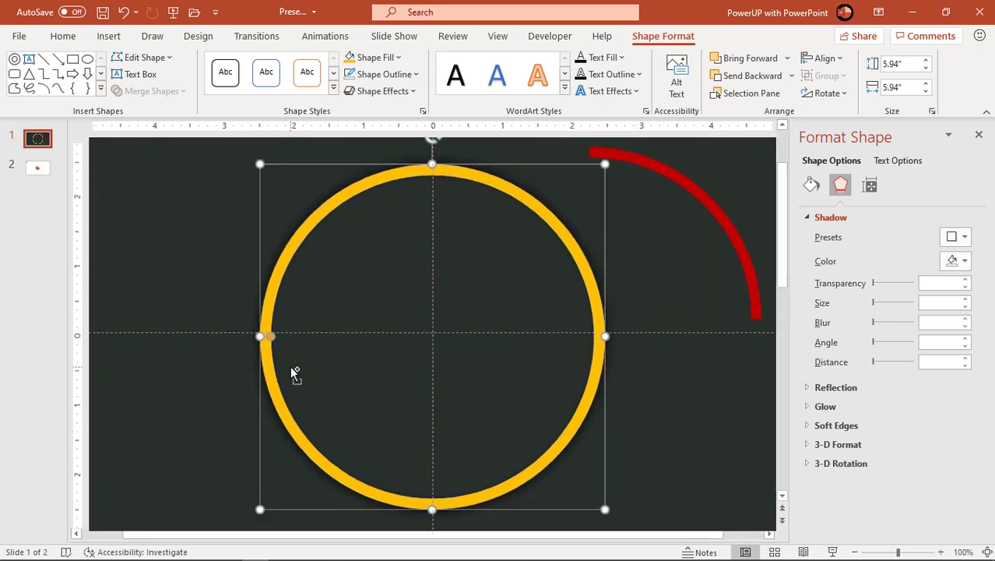
- Thicken the gold ring slightly and enlarge it to 6.07 inches so no white edge shows
scroll(289, 365, "up", 2)
scroll(273, 374, "down", 3)
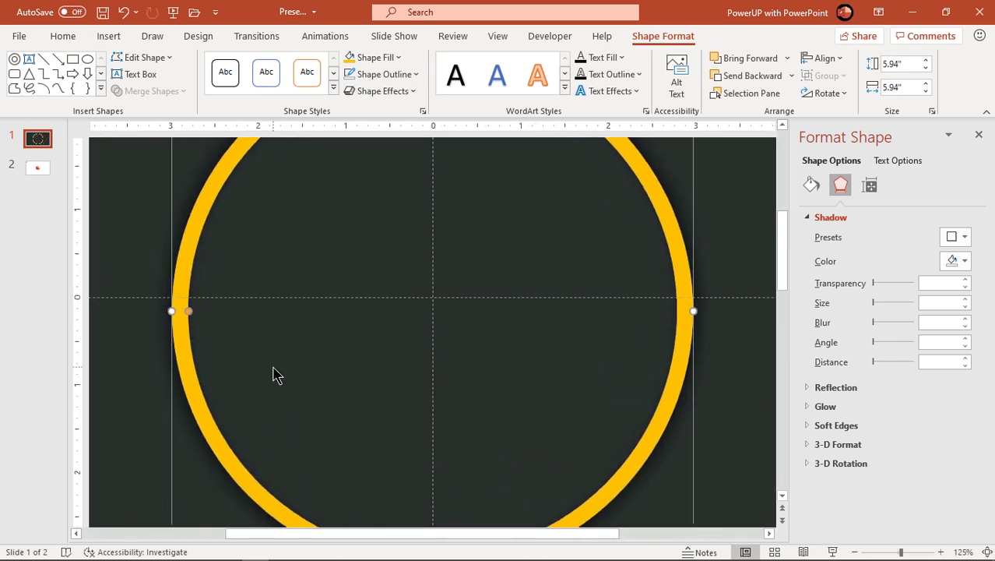
left_click_drag(189, 246, 194, 246)
left_click_drag(171, 507, 167, 506)
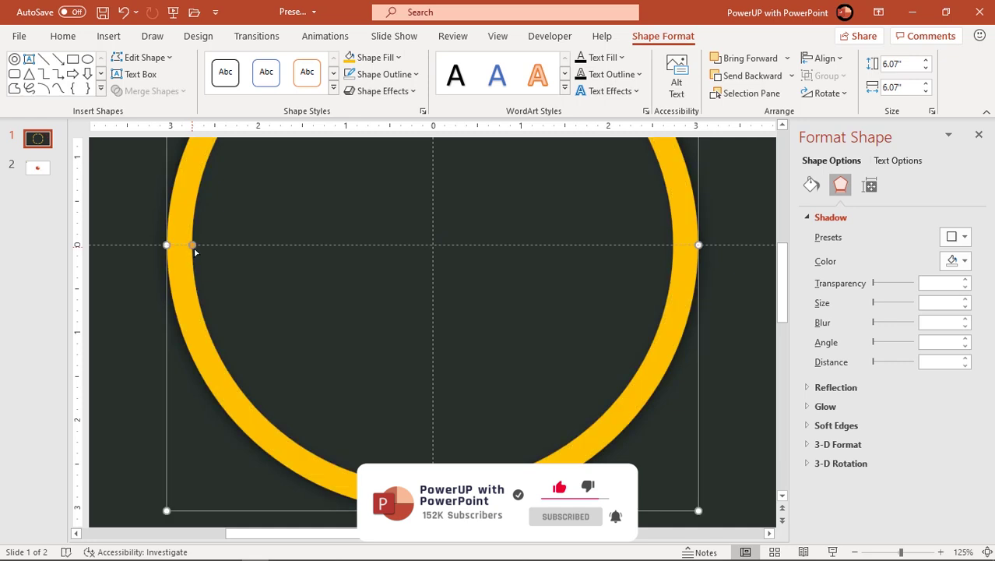
scroll(286, 314, "down", 5)
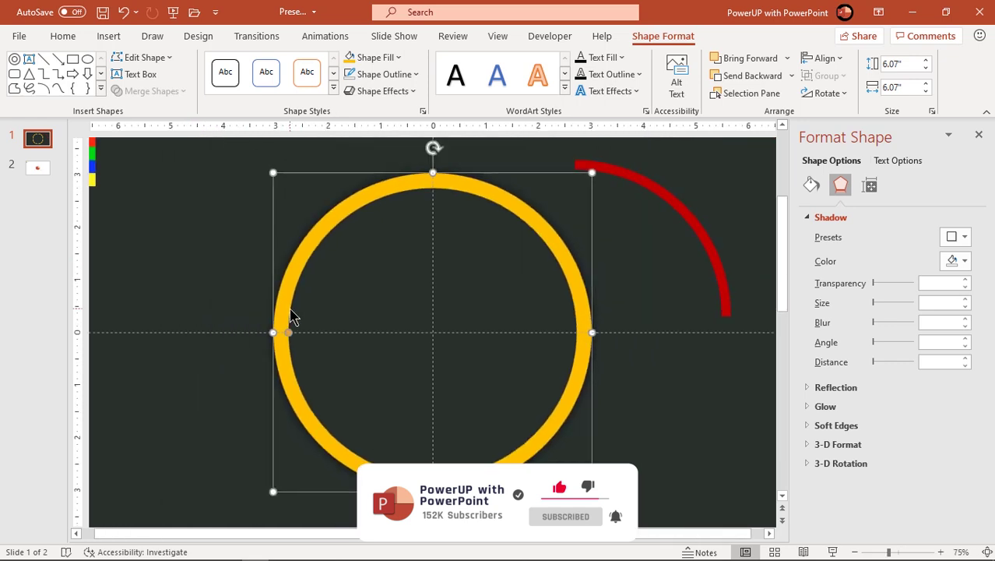
left_click(219, 277)
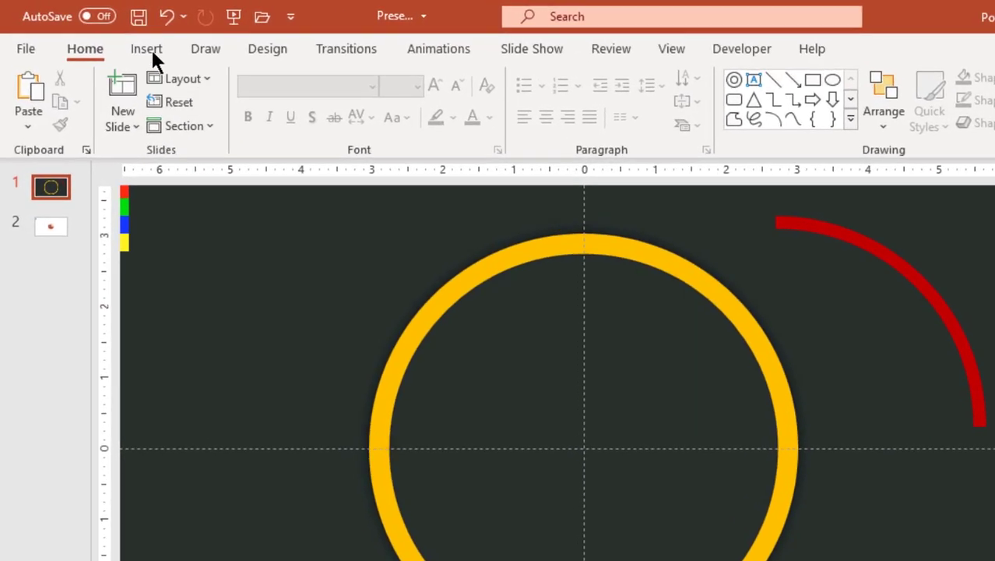
left_click(114, 39)
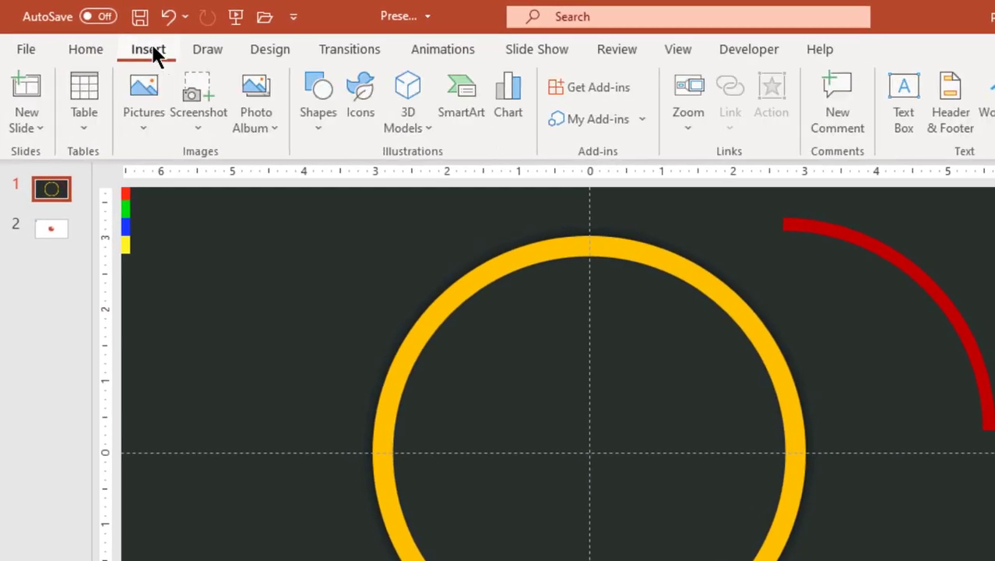
left_click(321, 126)
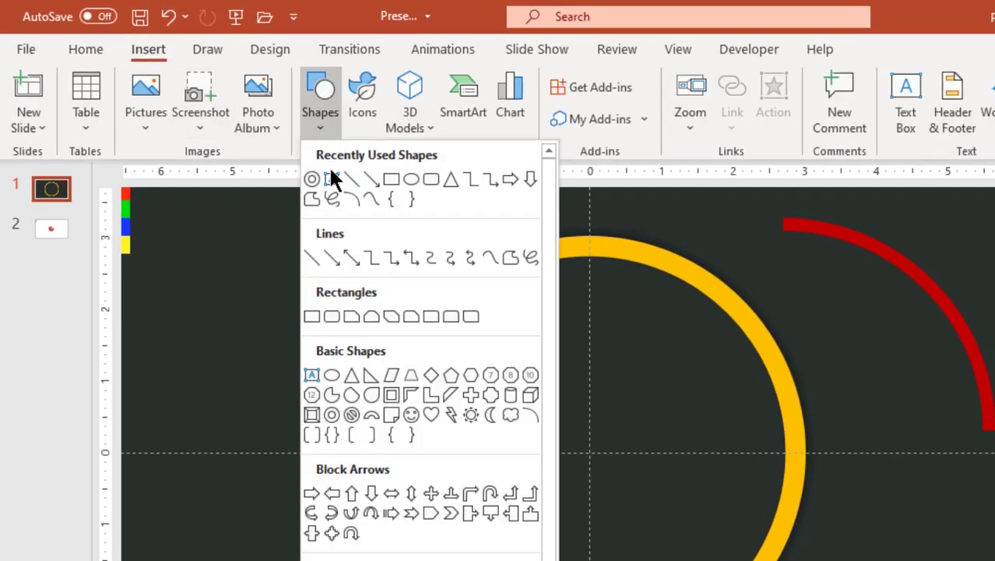
- Draw a 6.59 × 0.37-inch vertical bar through the ring's centre, outline-free at 44% transparency
left_click(393, 179)
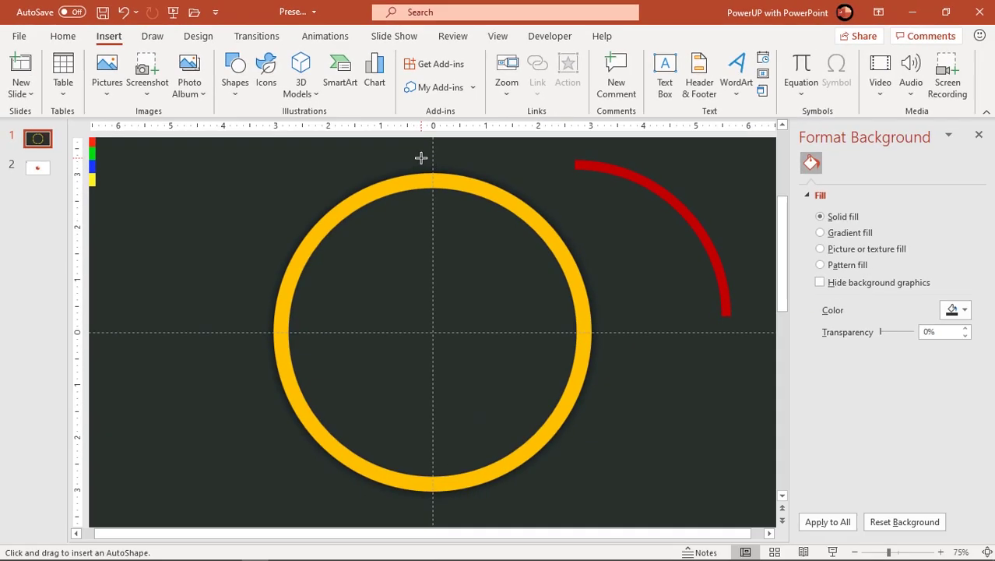
left_click_drag(421, 158, 443, 507)
left_click(392, 75)
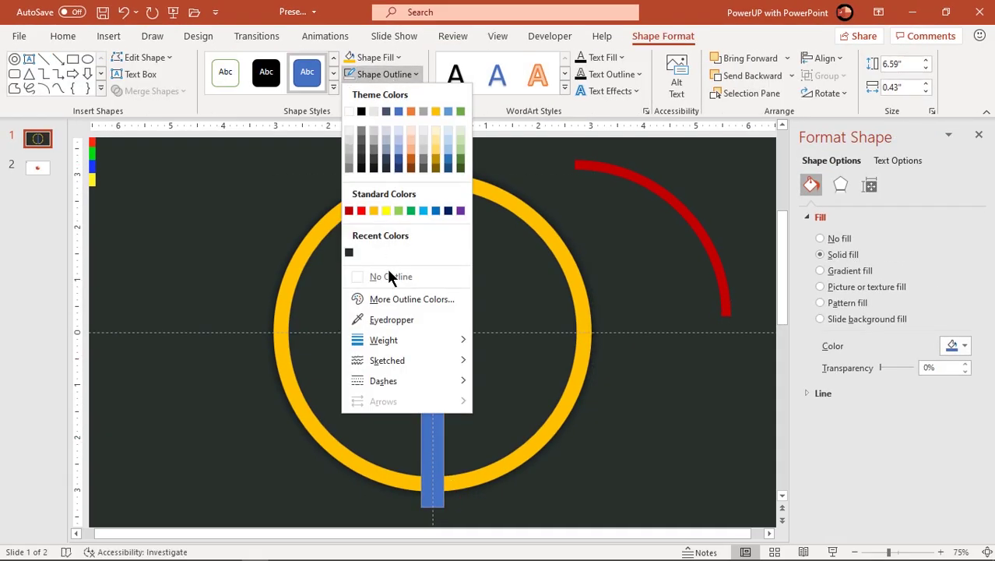
left_click(389, 274)
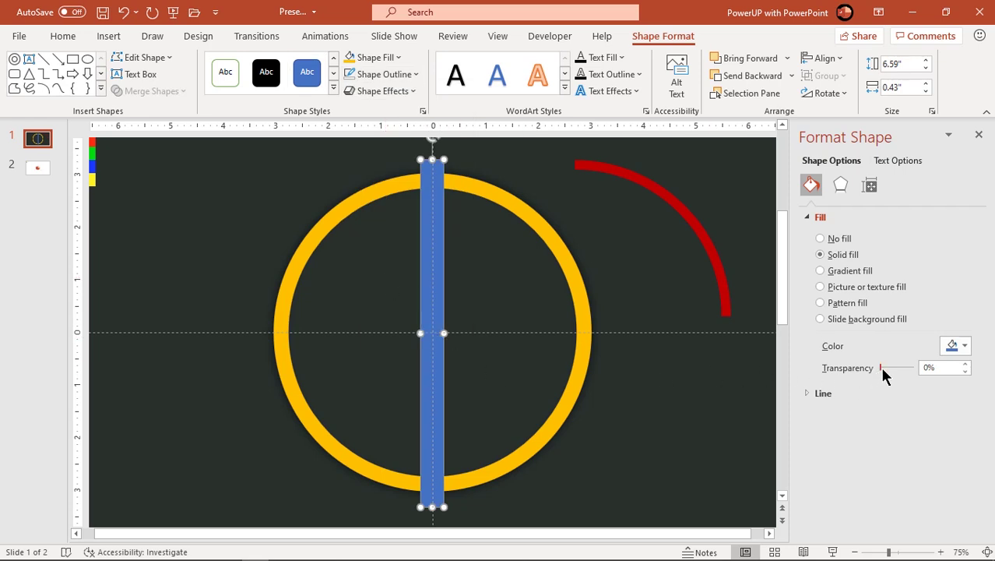
left_click_drag(883, 369, 896, 369)
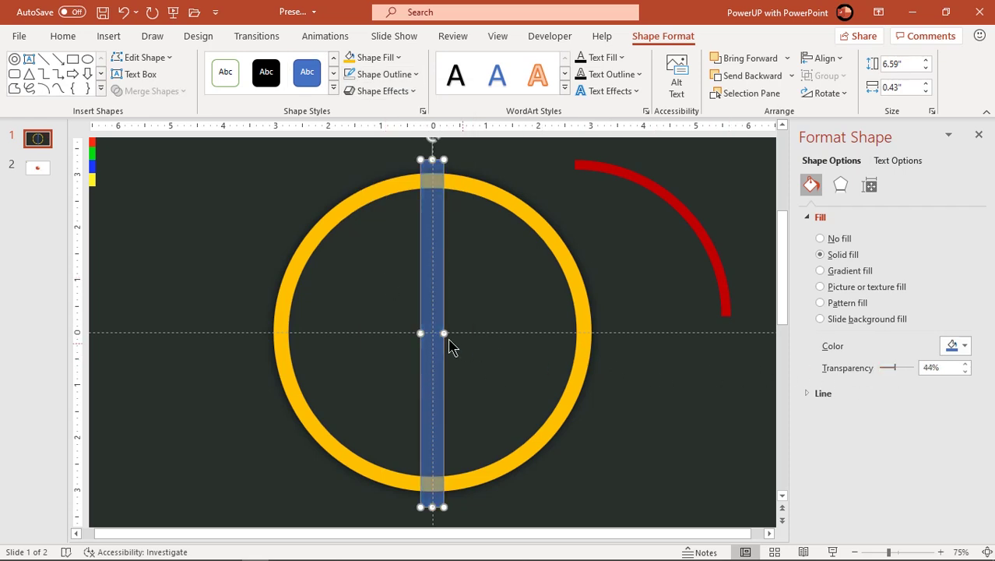
left_click_drag(445, 335, 439, 341)
scroll(444, 333, "up", 5)
scroll(439, 343, "down", 5)
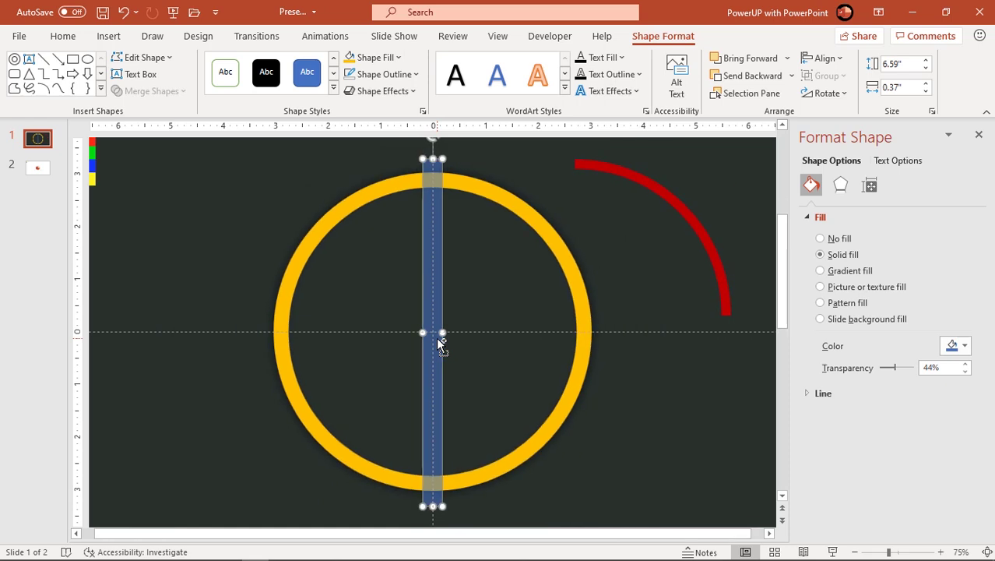
scroll(441, 344, "down", 1)
- Duplicate the bar, rotate the copy horizontal, centre it and union both into a cross
key("ctrl+d")
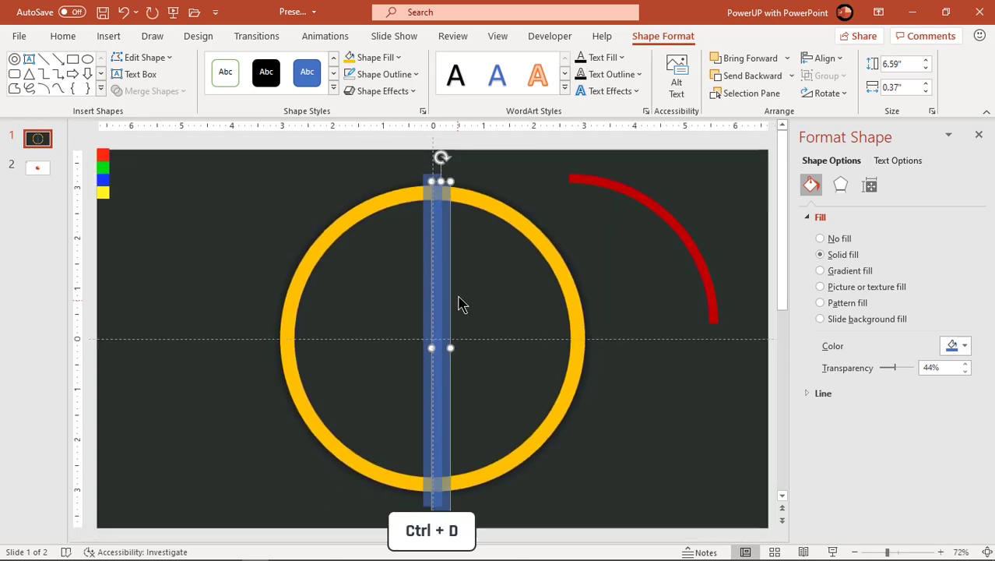
left_click_drag(442, 157, 596, 357)
left_click_drag(529, 349, 518, 341)
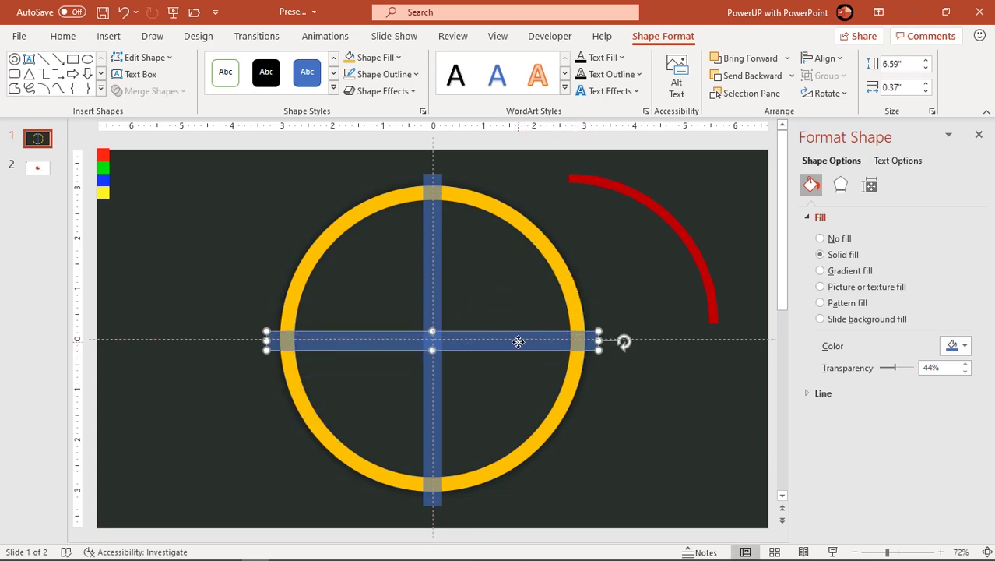
left_click(434, 290, "shift")
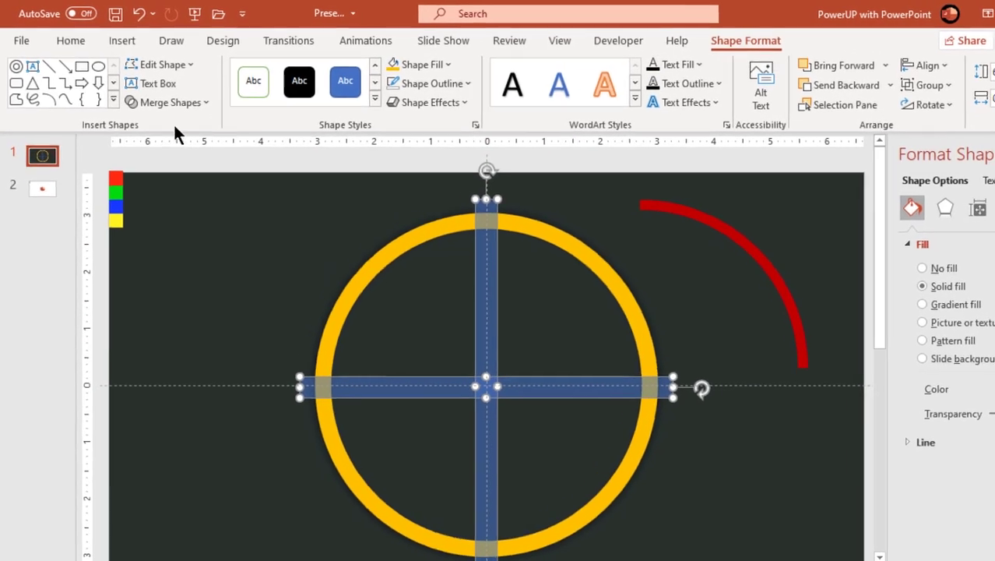
left_click(173, 104)
left_click(167, 125)
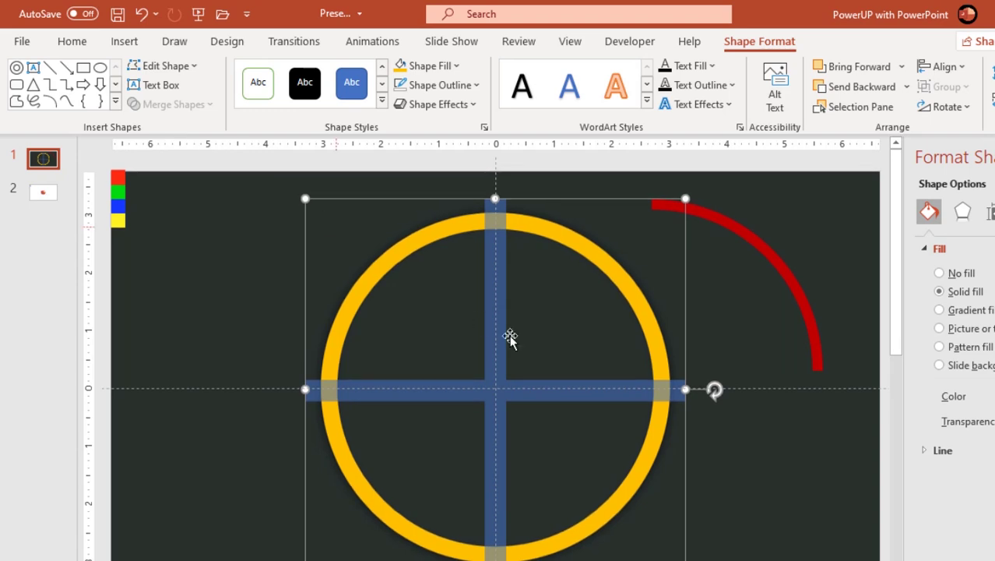
left_click(558, 348)
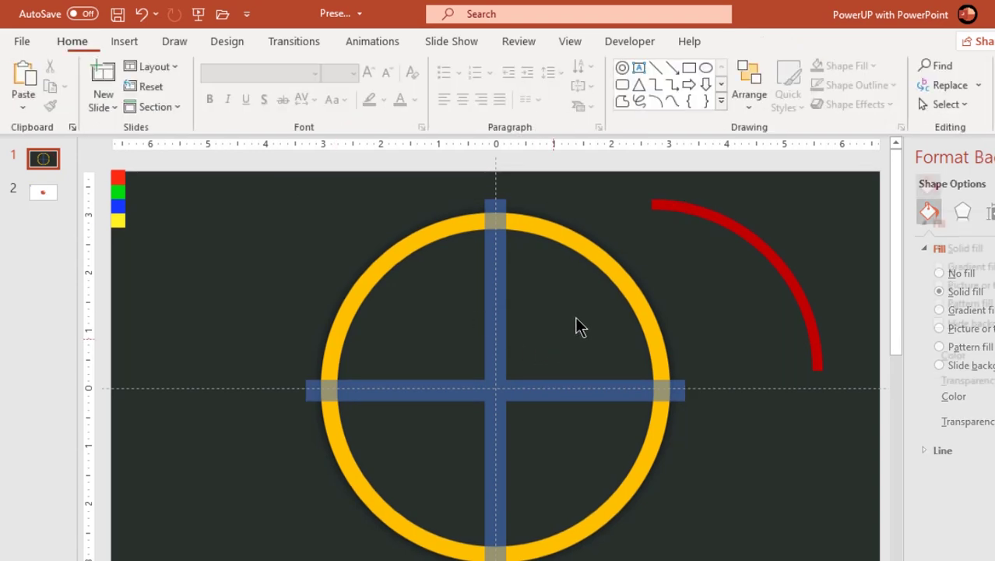
- Intersect the gold ring with the cross, leaving four gold ticks at top, bottom, left and right
left_click(602, 269)
left_click(497, 360, "shift")
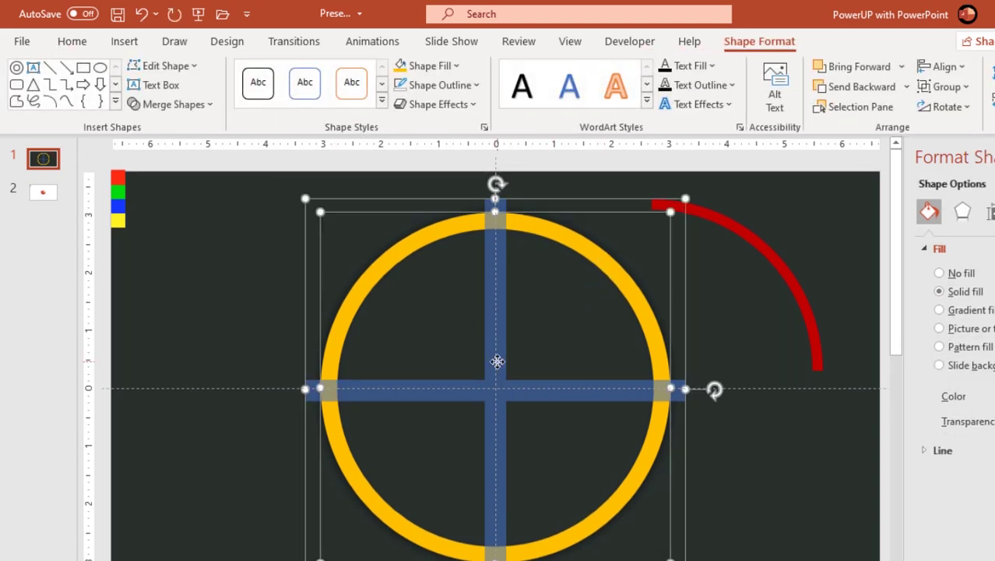
left_click(199, 107)
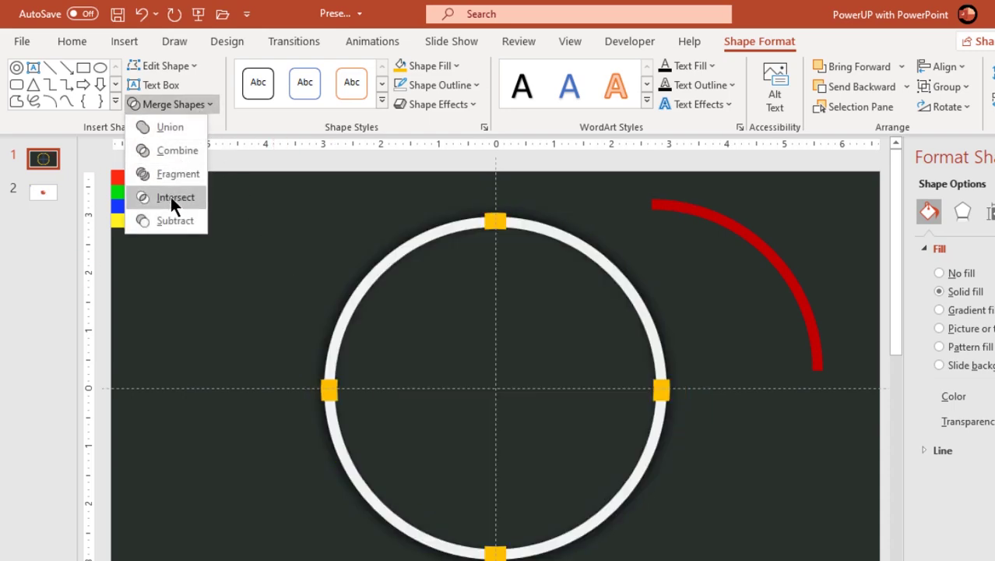
left_click(173, 198)
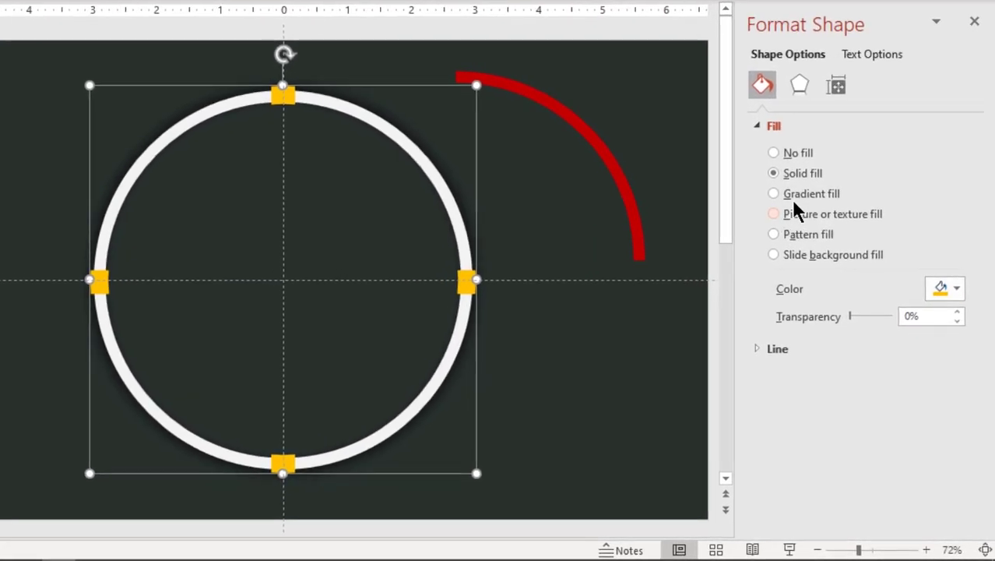
- Apply a radial gradient fill to the gold ticks, deleting the extra gradient stops
left_click(838, 272)
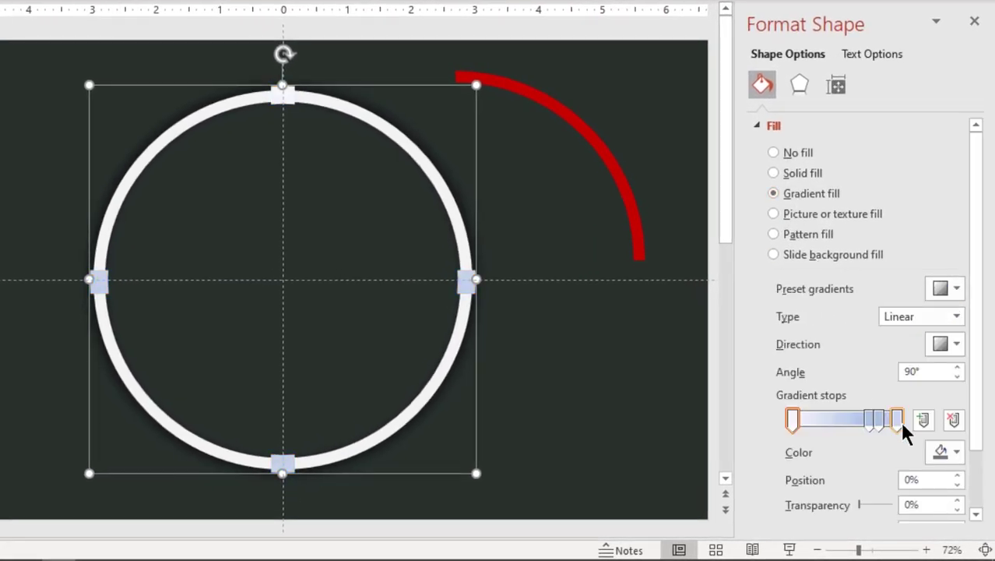
left_click(897, 420)
left_click(953, 421)
left_click(953, 421)
left_click(954, 421)
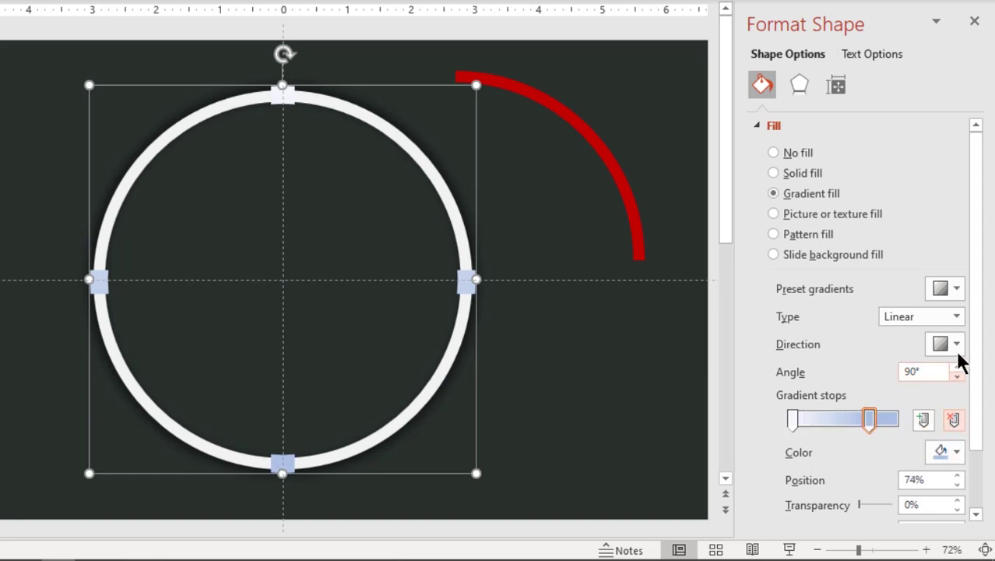
left_click(957, 318)
left_click(923, 355)
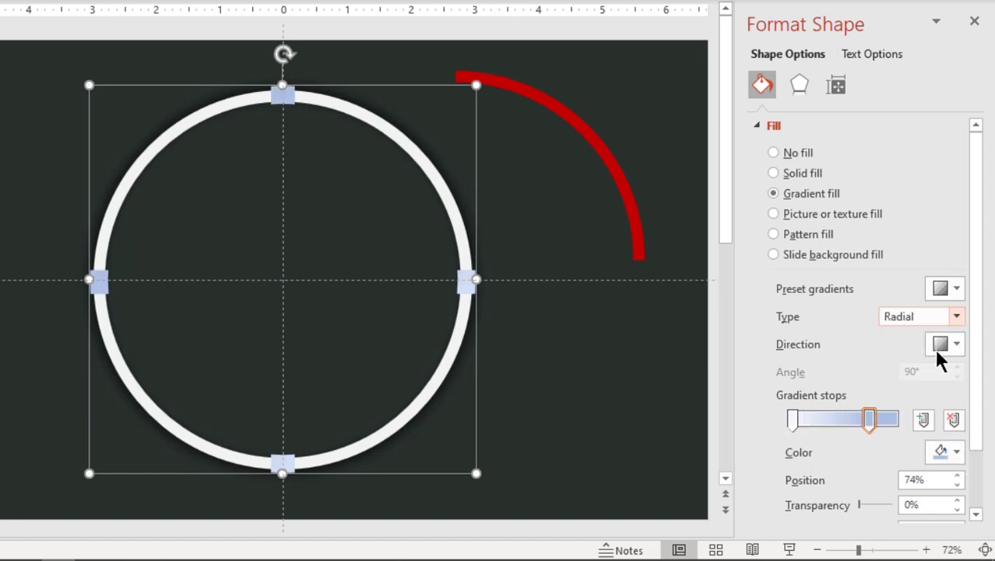
left_click(955, 348)
left_click(898, 378)
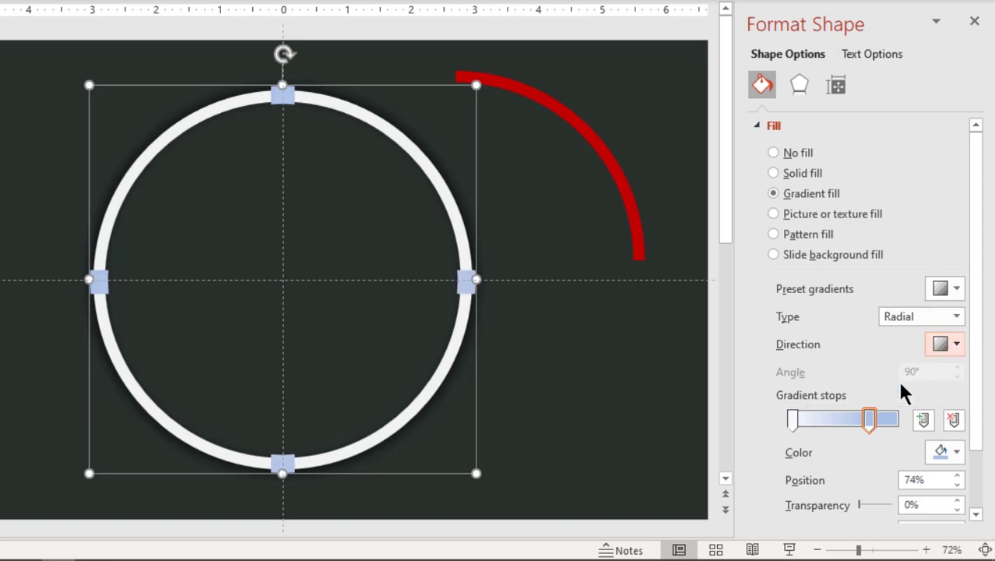
- Make one gradient stop dark grey and set the stops to about 59–67% for a silvery edge
left_click(956, 455)
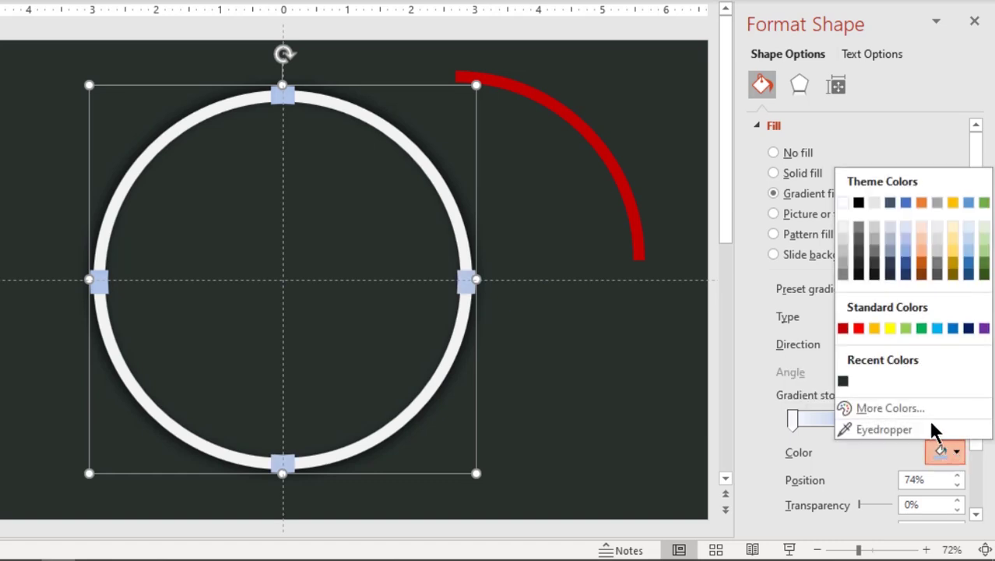
left_click(857, 240)
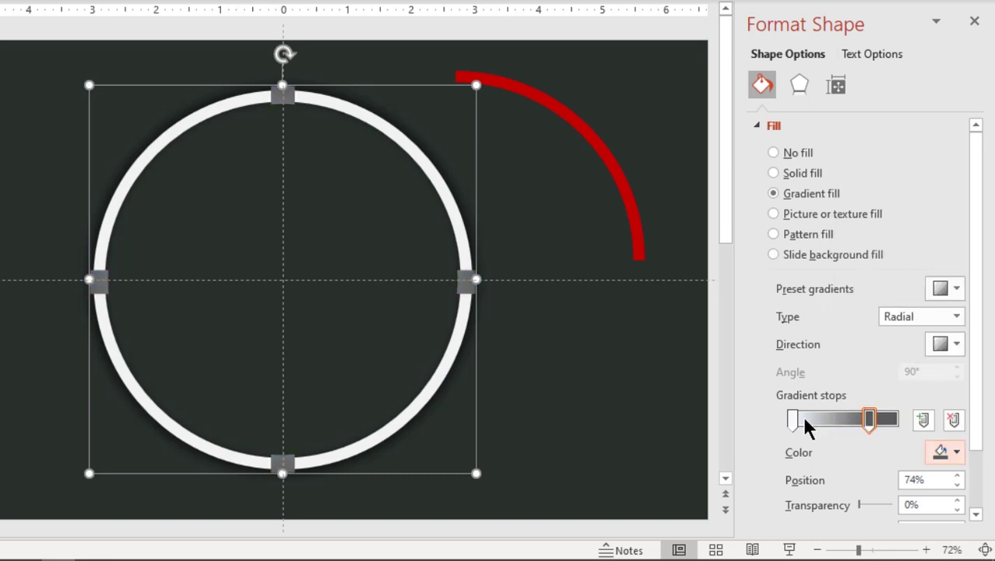
left_click_drag(790, 417, 855, 417)
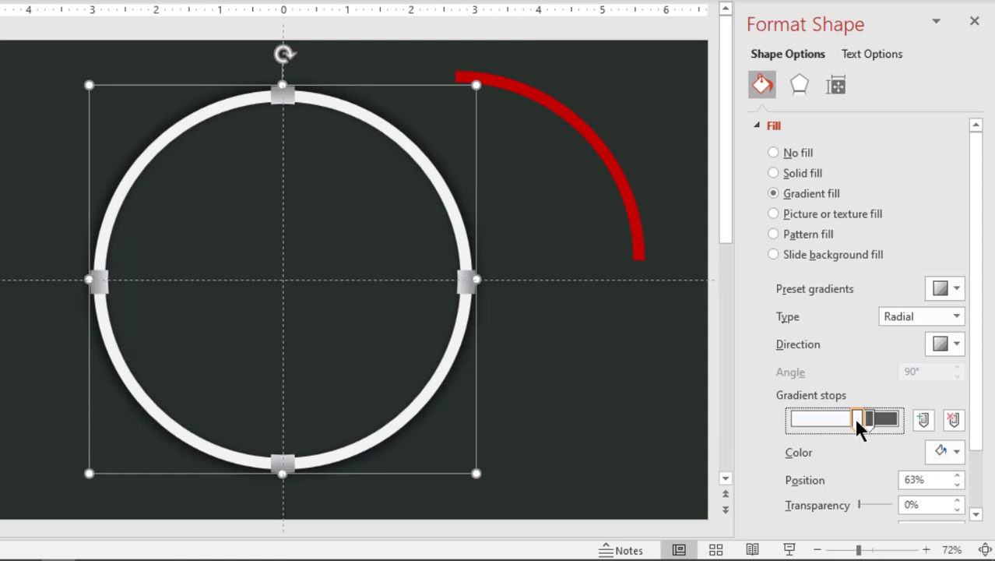
left_click(867, 420)
left_click(859, 420)
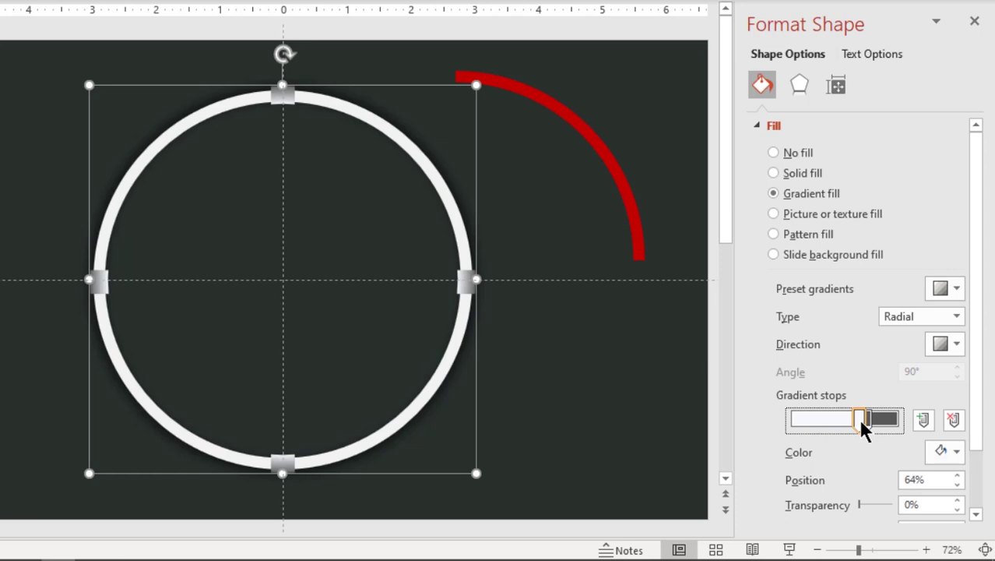
left_click_drag(861, 420, 863, 422)
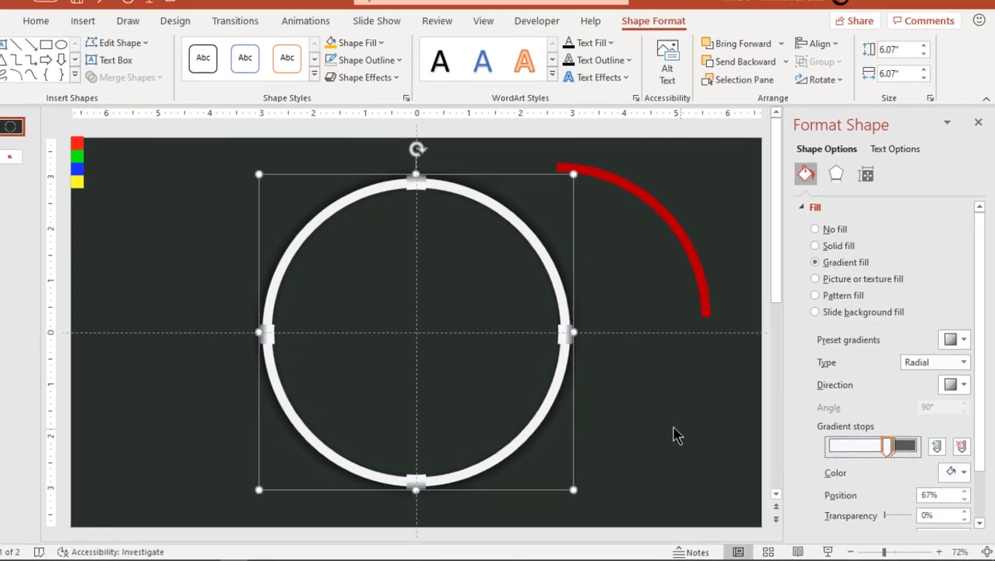
left_click(599, 405)
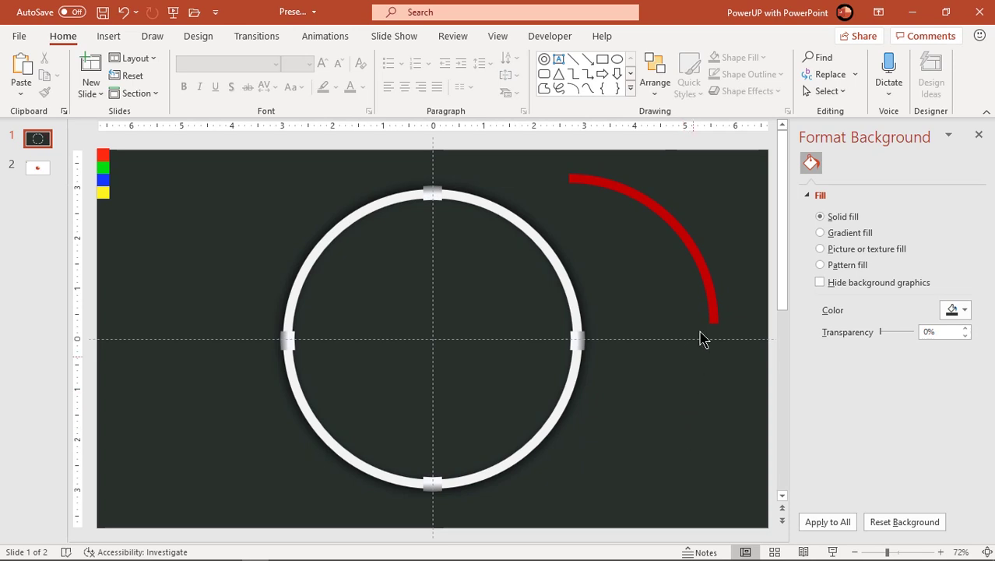
- Place the red arc on the ring's top-right quarter and fit a 90°-rotated copy on the lower-right quarter
left_click_drag(700, 268, 562, 274)
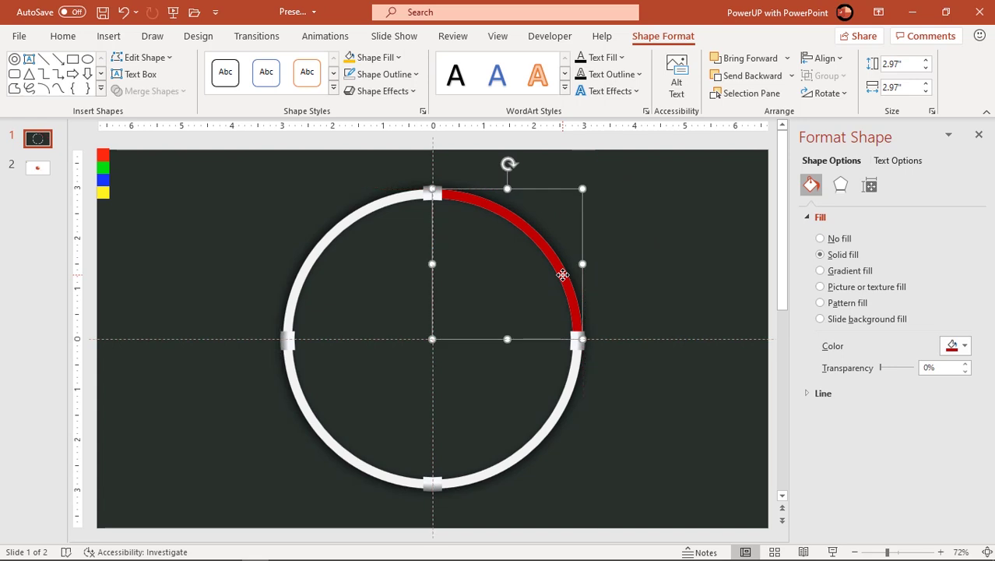
scroll(563, 274, "down", 1)
key("ctrl+d")
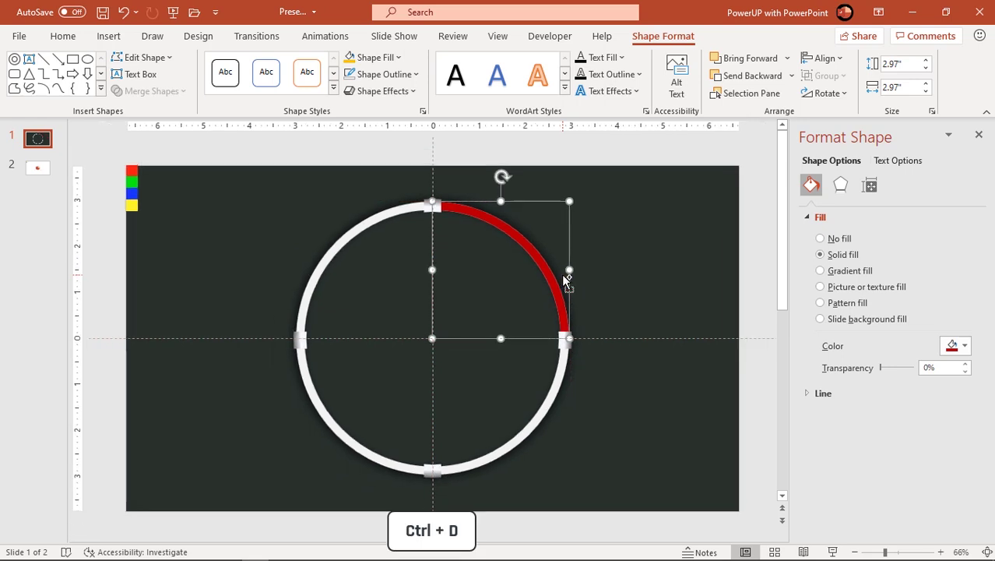
left_click_drag(557, 278, 642, 280)
left_click(818, 95)
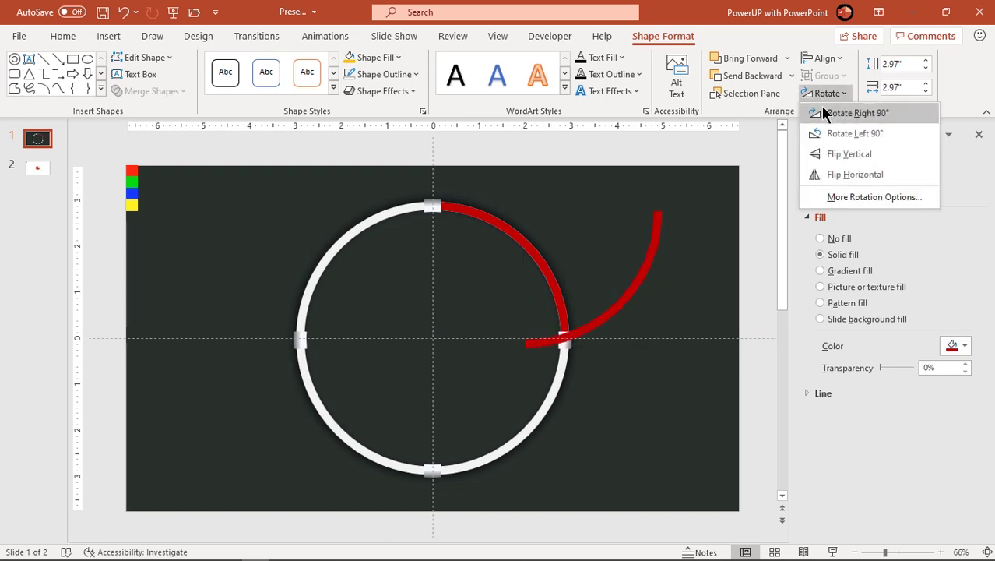
left_click(827, 110)
left_click_drag(640, 282, 545, 408)
left_click(610, 379)
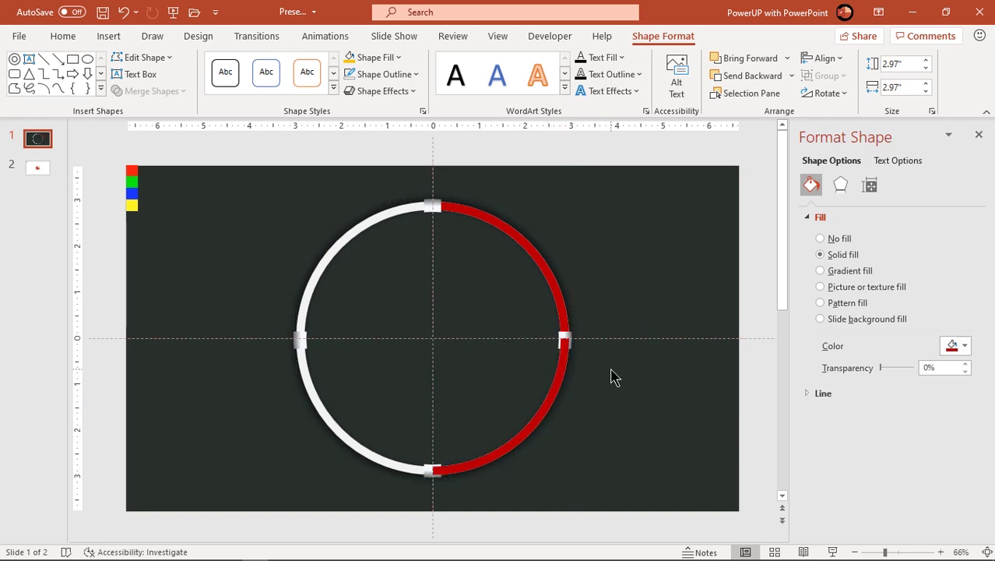
- Add a 90°-rotated copy of the red arc on the ring's lower-left quarter
left_click(559, 377)
key("ctrl+d")
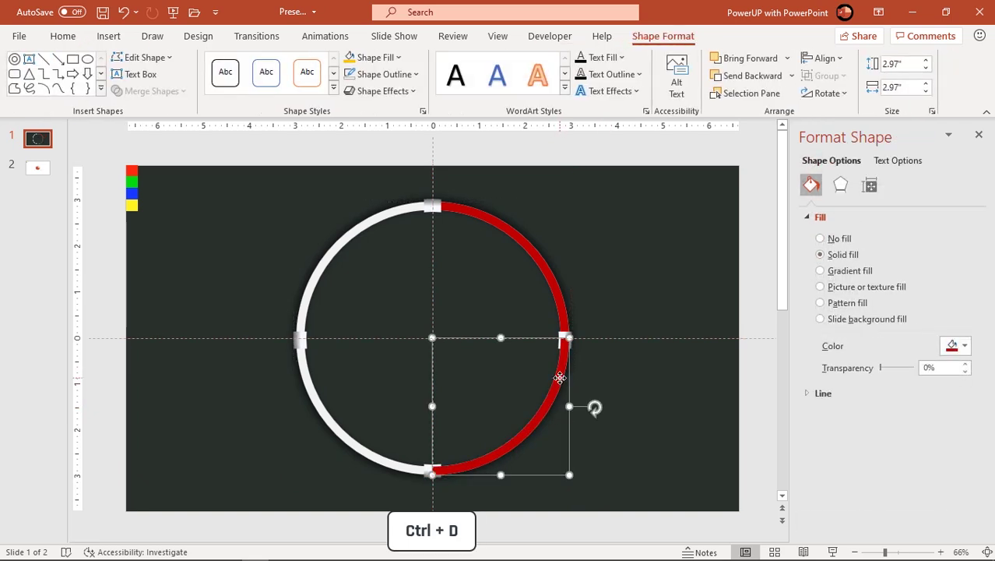
left_click(827, 93)
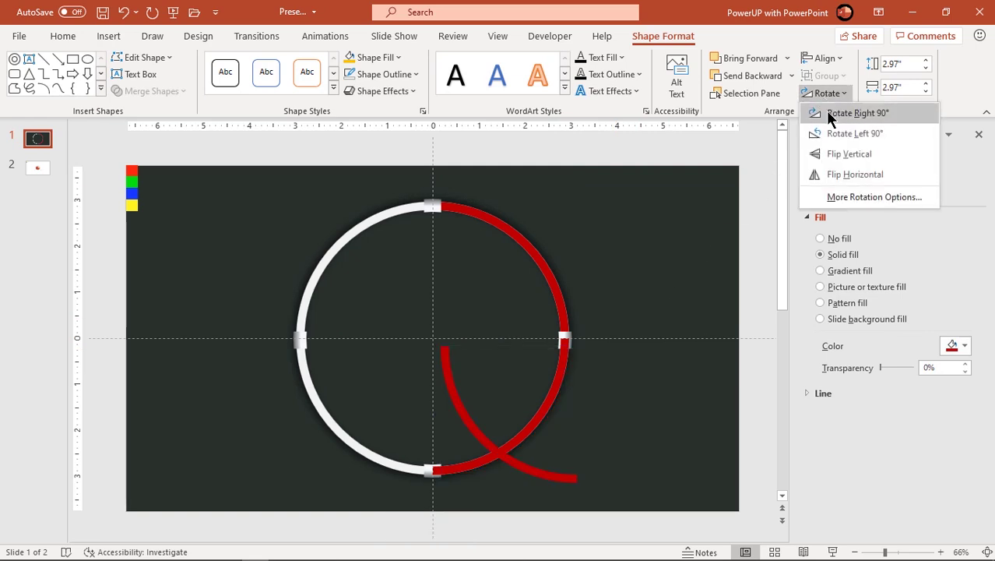
left_click(813, 109)
left_click_drag(540, 474, 395, 459)
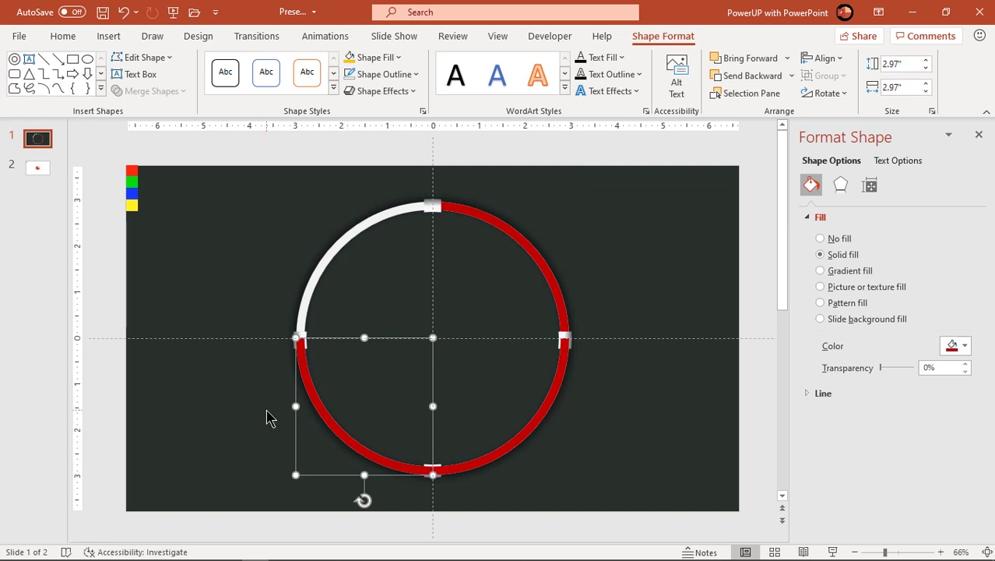
left_click(269, 418)
- Duplicate and rotate the red arc once more for the last quarter, completing the red ring
left_click(312, 402)
key("ctrl+d")
left_click_drag(326, 415, 330, 257)
left_click(827, 93)
left_click(829, 112)
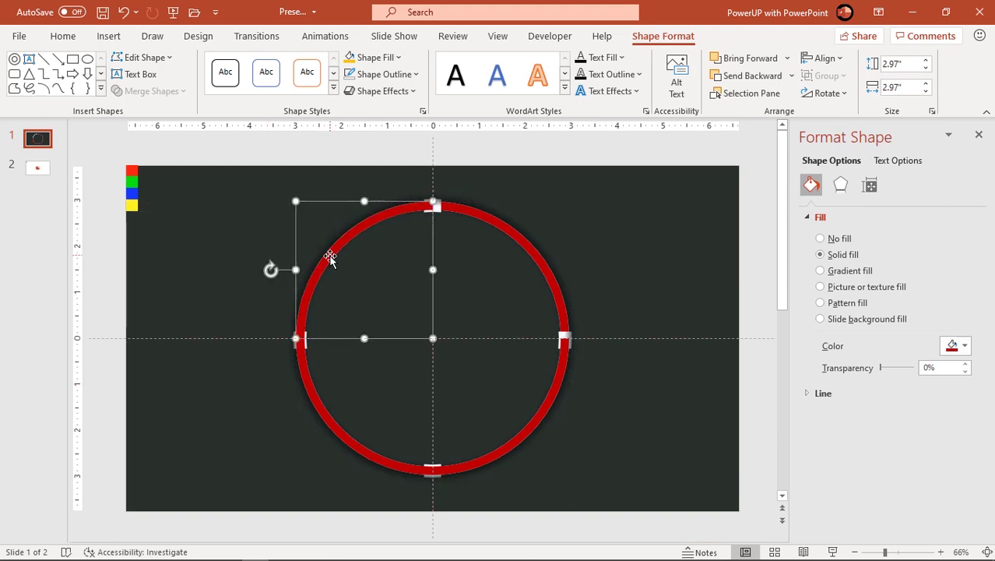
left_click(452, 290)
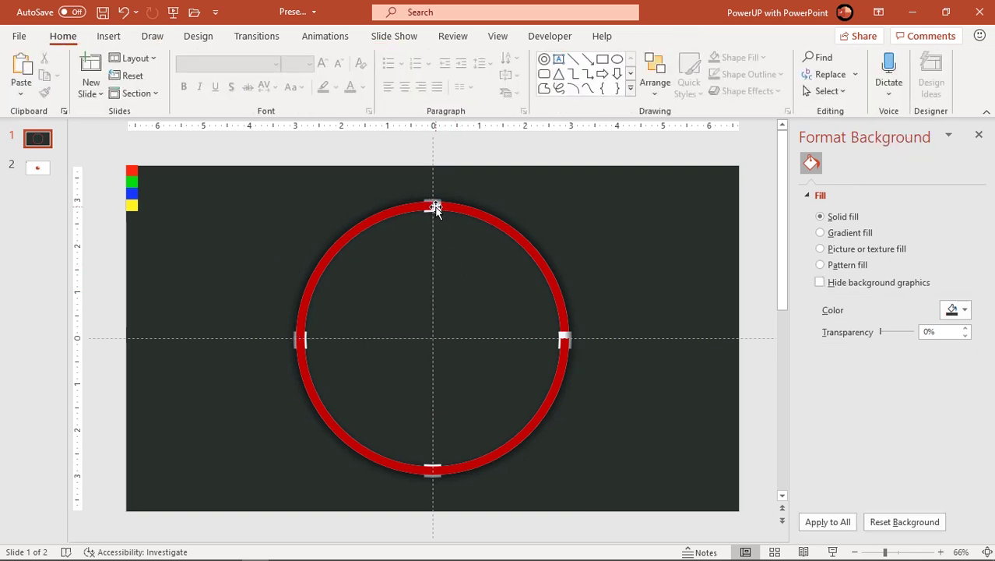
left_click(434, 209)
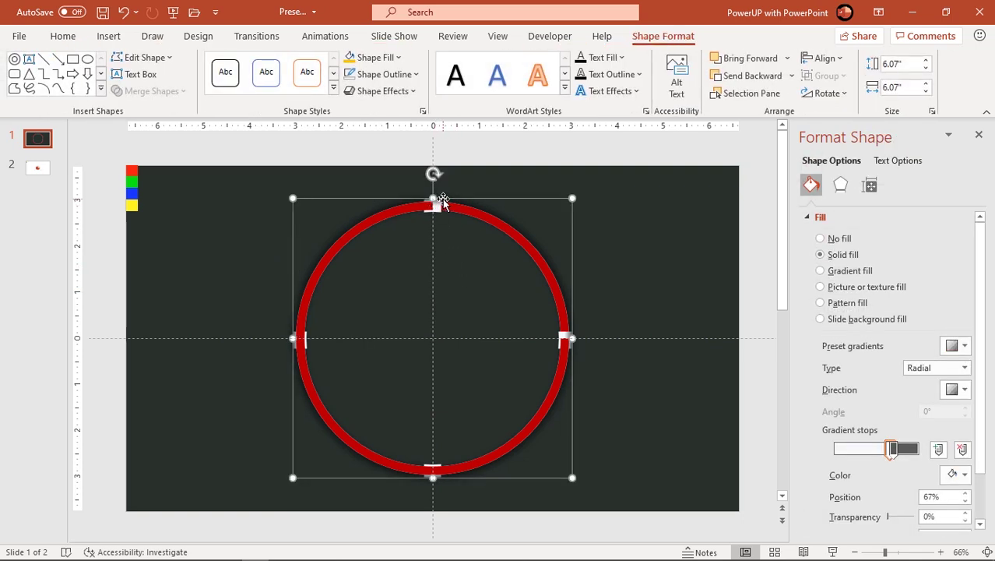
- Bring the shaded ring to the front and eyedrop the red swatch onto the upper-left arc
right_click(441, 200)
left_click(490, 363)
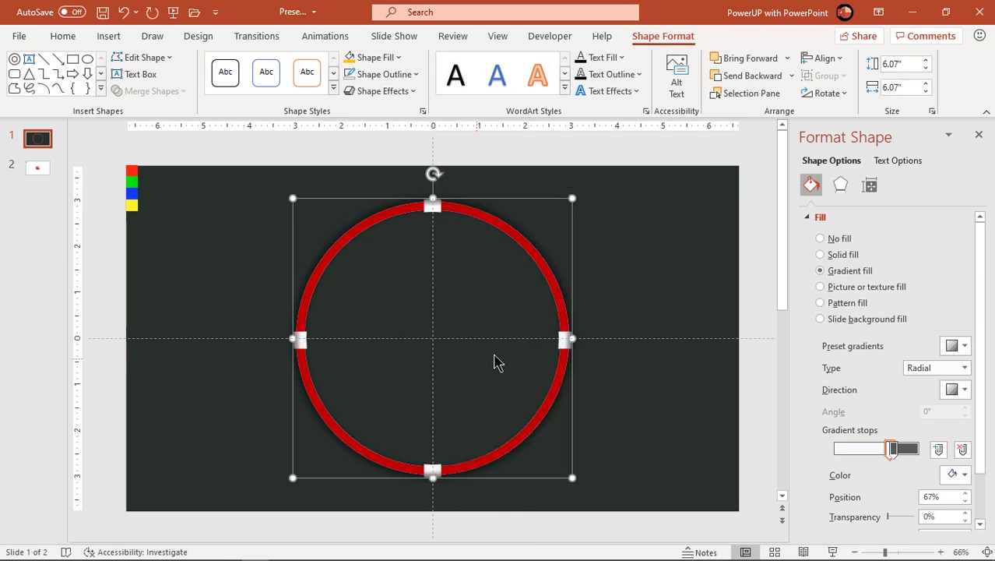
left_click(674, 305)
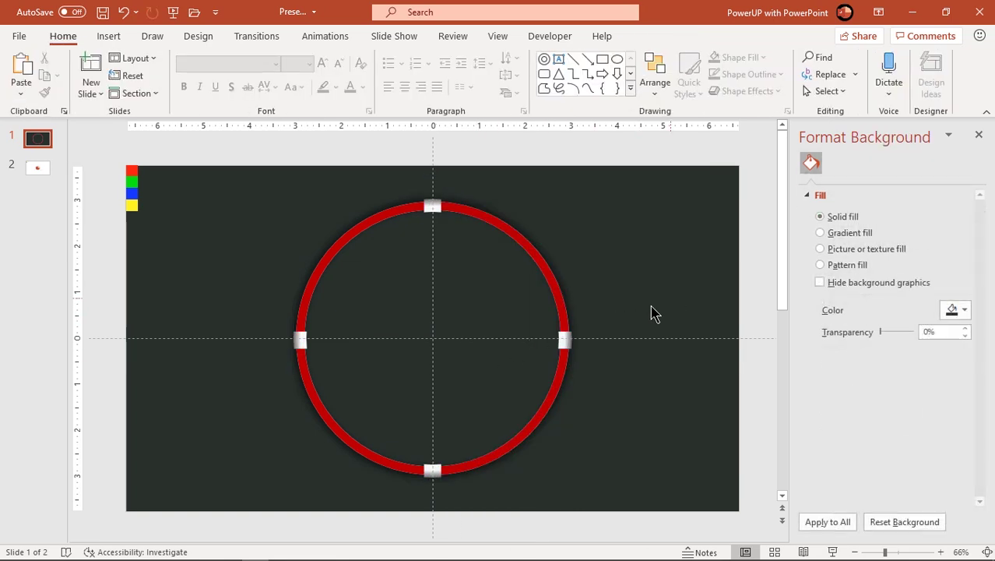
left_click(348, 230)
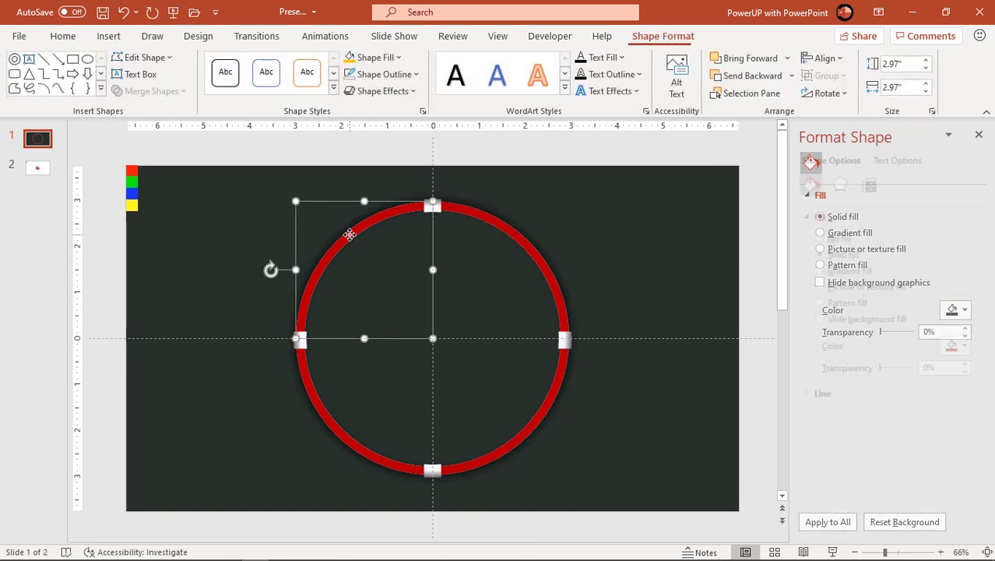
left_click(397, 58)
left_click(378, 302)
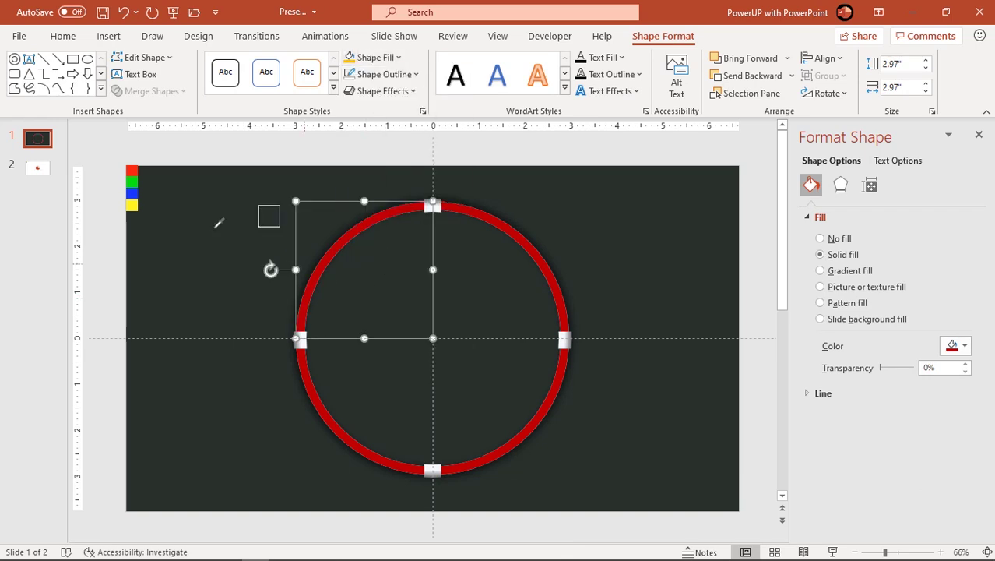
left_click(132, 170)
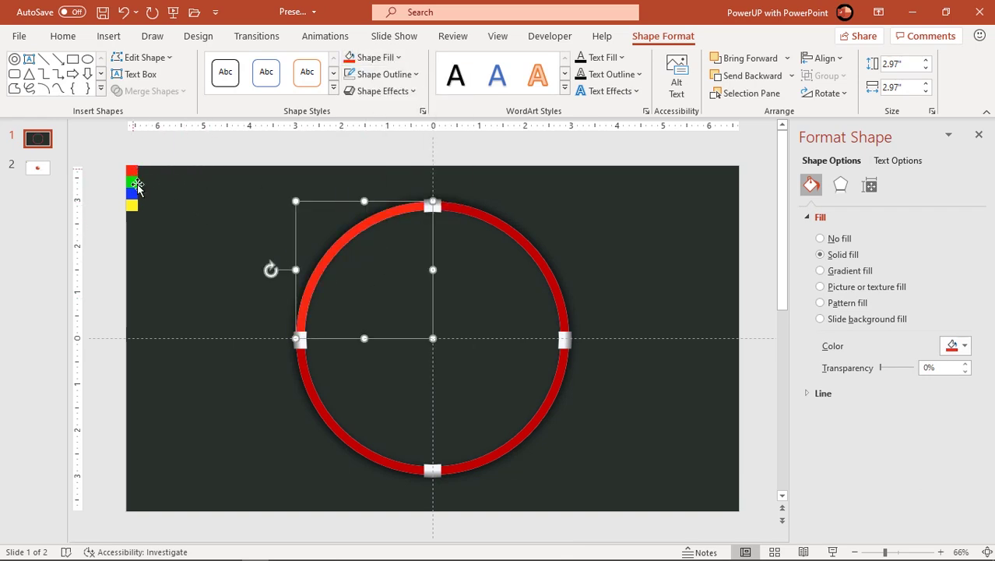
- Colour the lower-left arc with the green swatch using the eyedropper
left_click(314, 393)
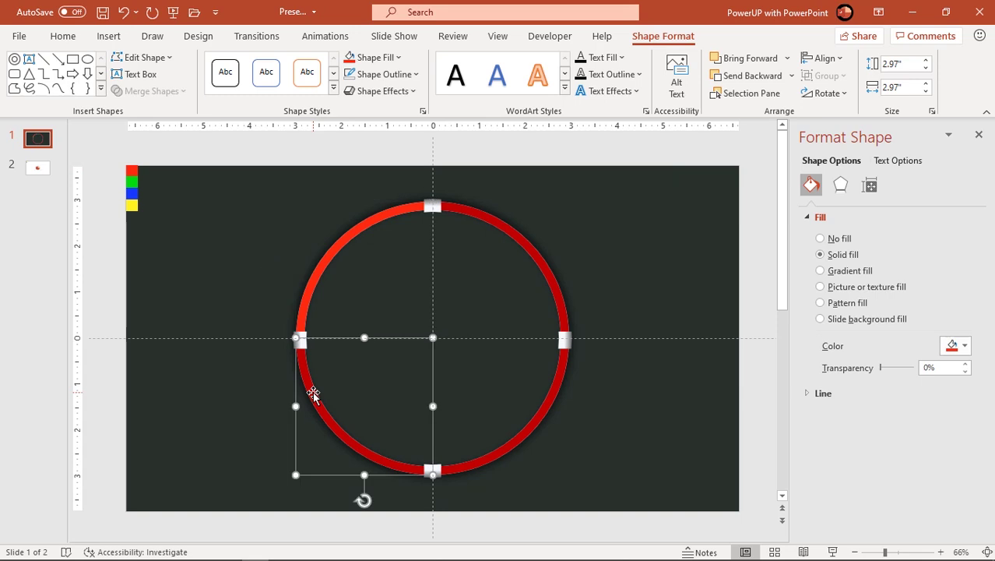
left_click(393, 57)
left_click(369, 302)
left_click(133, 182)
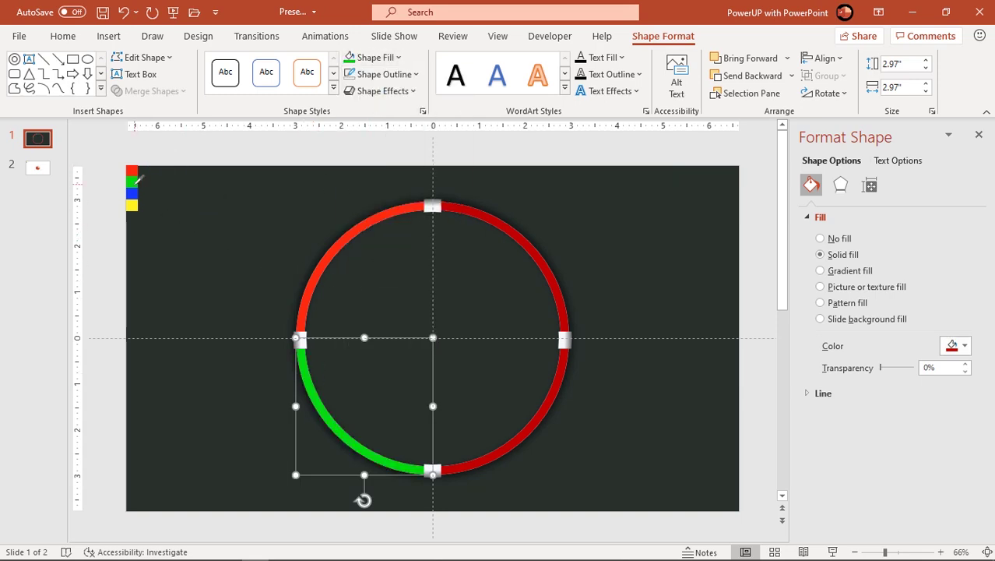
- Colour the lower-right arc with the blue swatch using the eyedropper
left_click(489, 458)
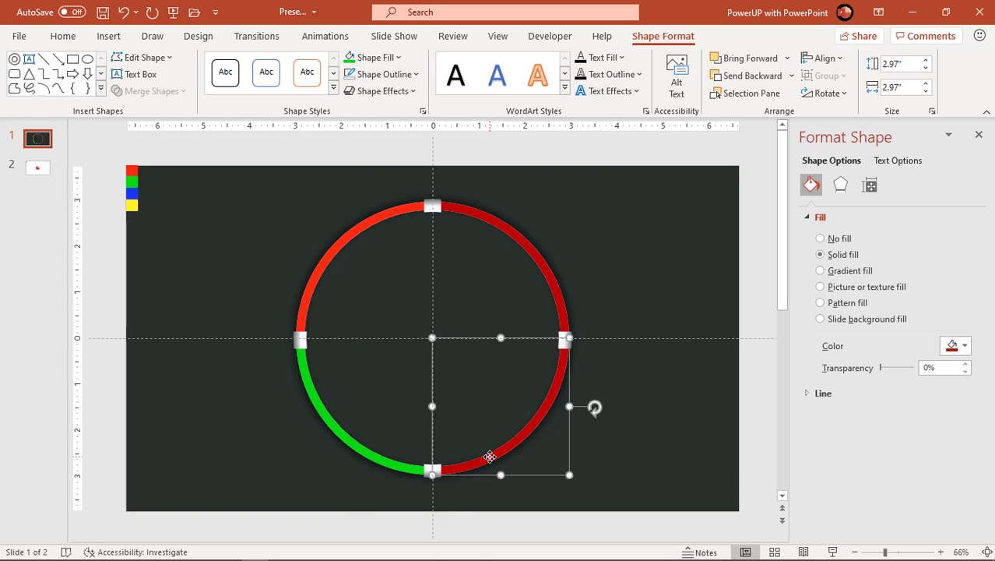
left_click(375, 58)
left_click(371, 303)
left_click(132, 193)
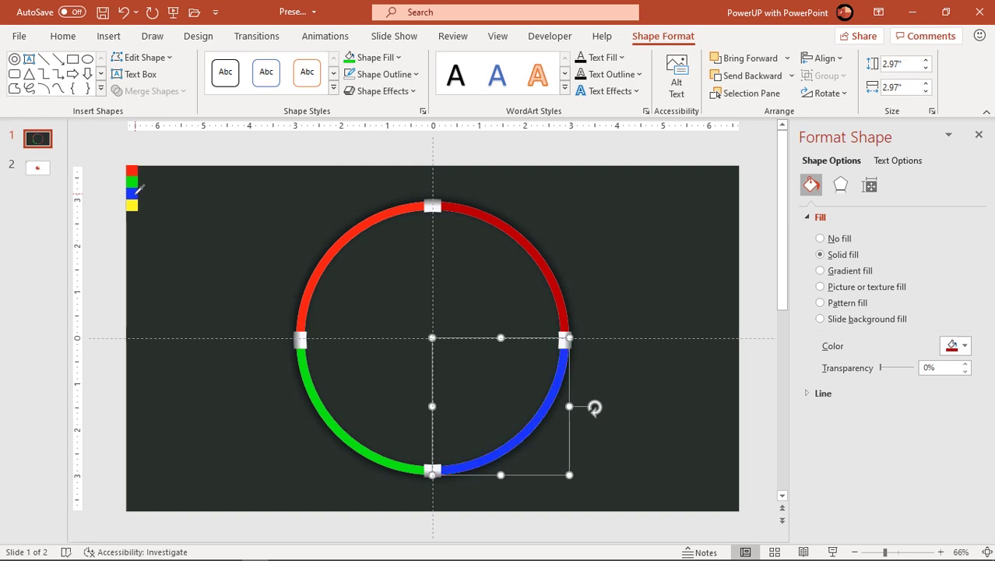
- Colour the upper-right arc with the yellow swatch using the eyedropper
left_click(518, 237)
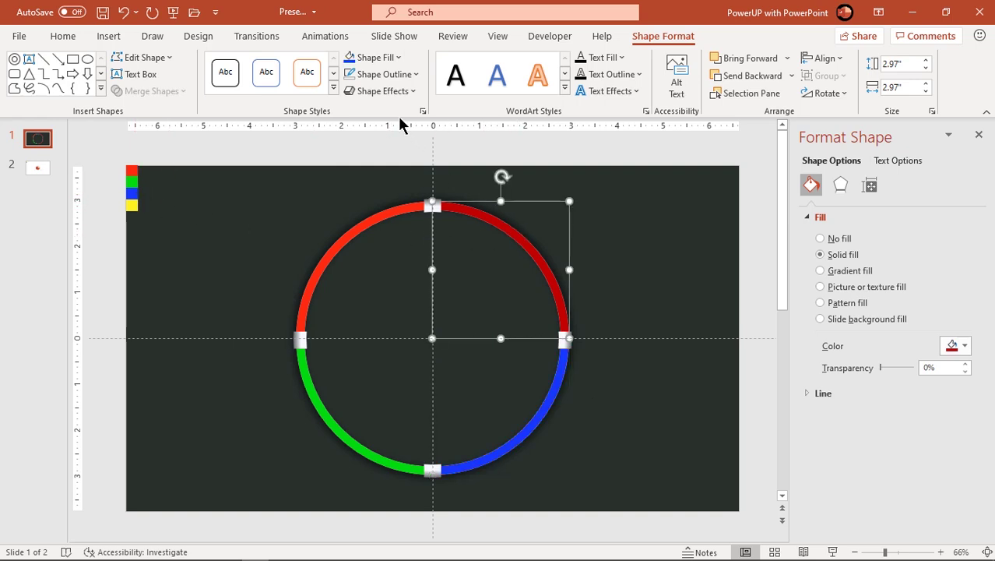
left_click(376, 58)
left_click(377, 302)
left_click(132, 204)
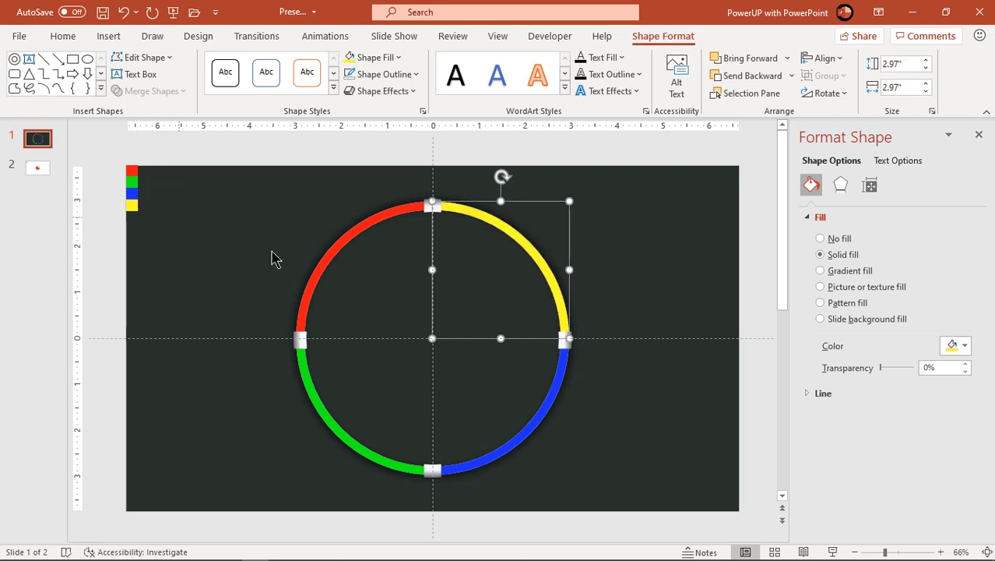
- Draw a Block Arc shape and shorten it to a quarter segment
left_click(457, 386)
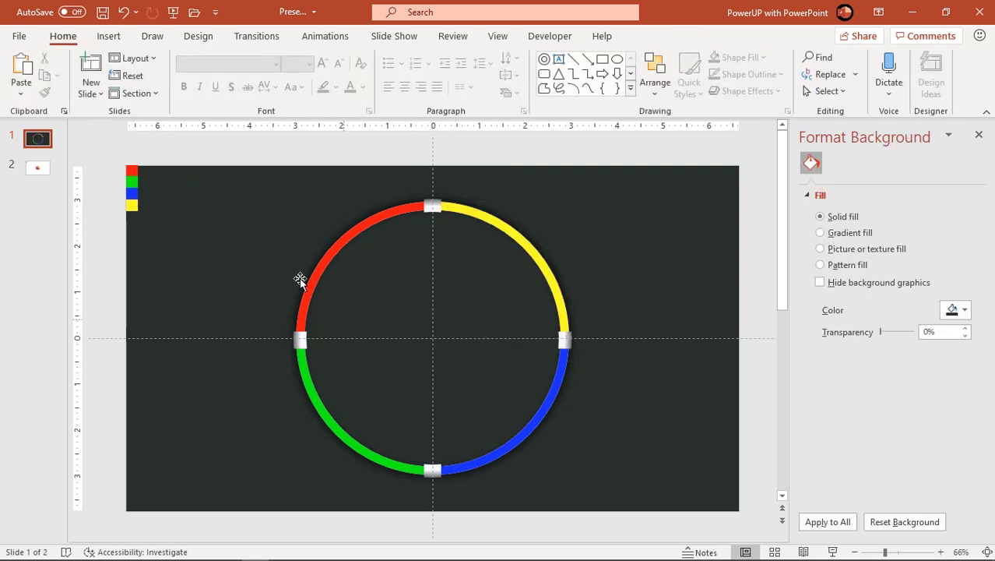
left_click(112, 37)
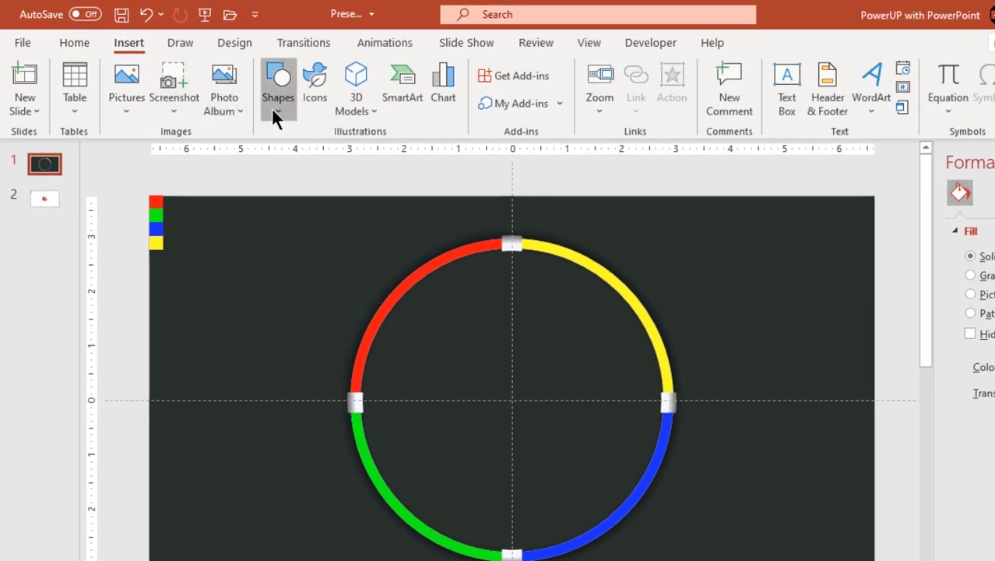
left_click(273, 113)
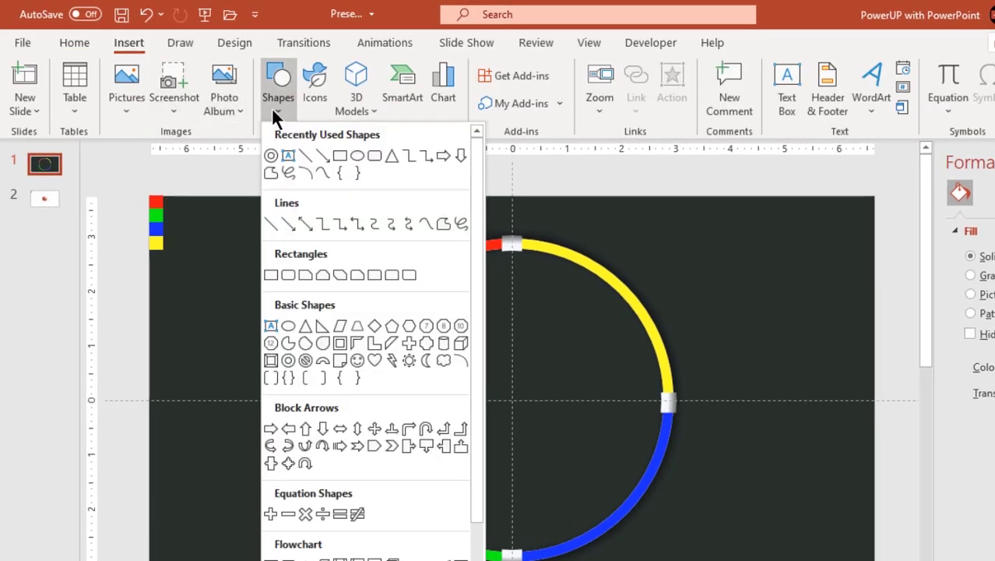
left_click(318, 362)
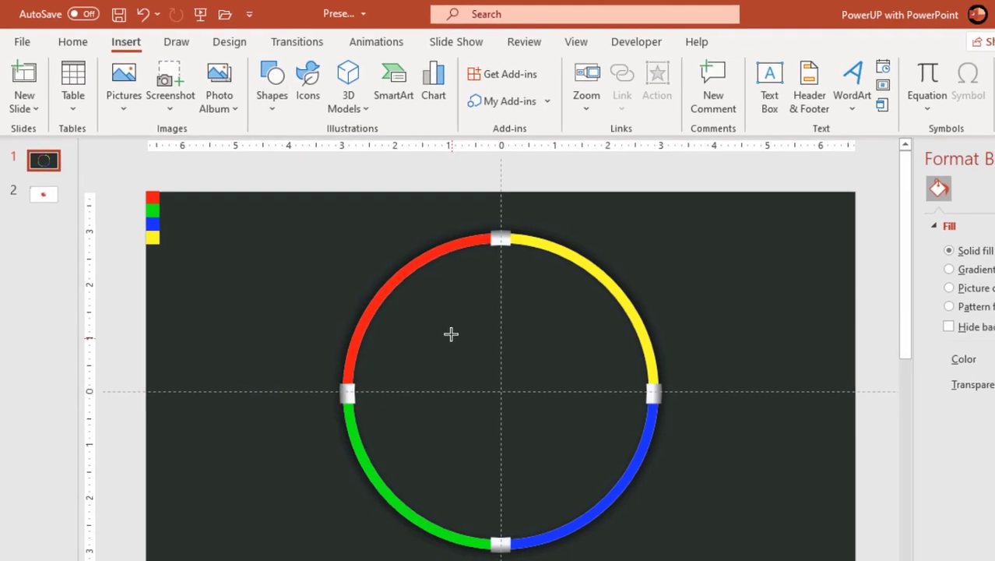
left_click_drag(451, 333, 656, 479)
left_click_drag(568, 414, 569, 415)
left_click_drag(525, 380, 480, 331)
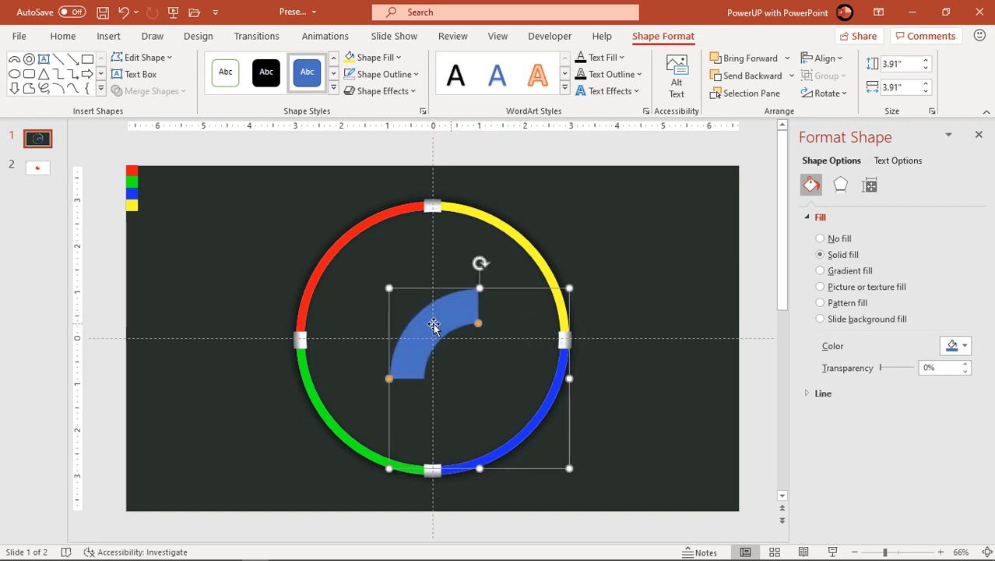
- Enlarge the block arc to 6.92", place it over the upper-left quarter, and remove its outline
left_click_drag(416, 327, 319, 294)
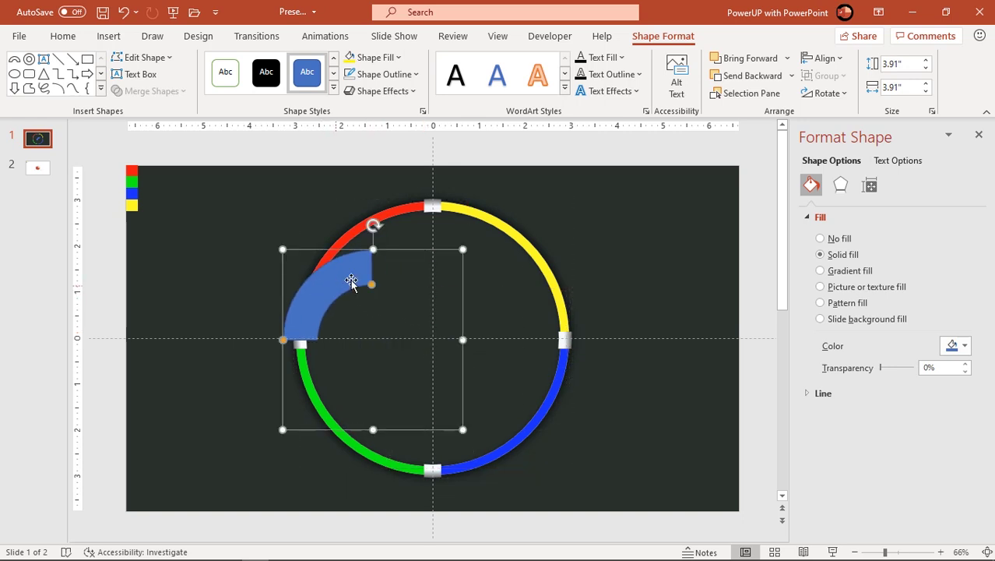
left_click_drag(464, 430, 600, 545)
left_click_drag(364, 313, 355, 260)
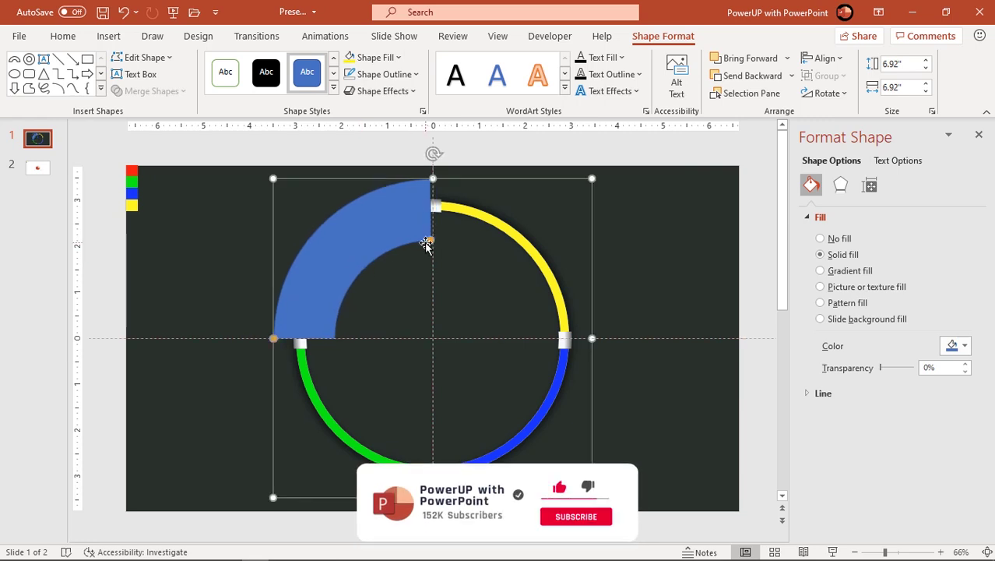
left_click(390, 79)
left_click(395, 275)
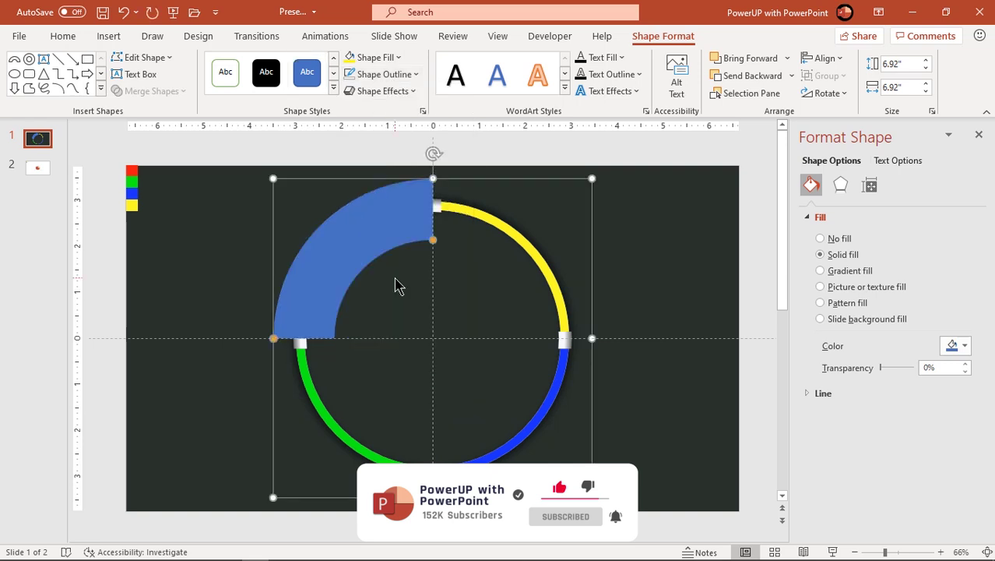
- Fill the block arc red and give it soft edges
left_click(386, 59)
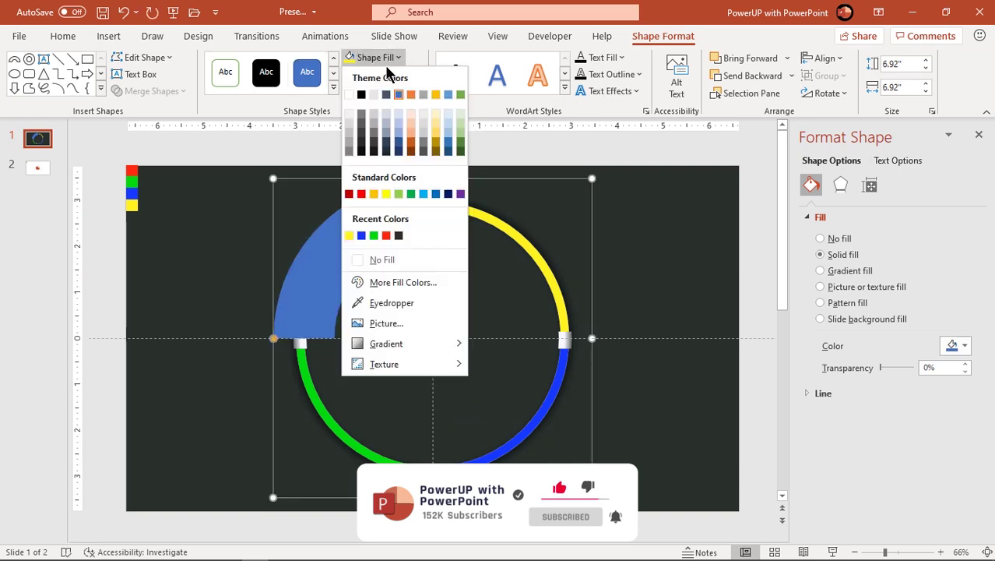
left_click(386, 236)
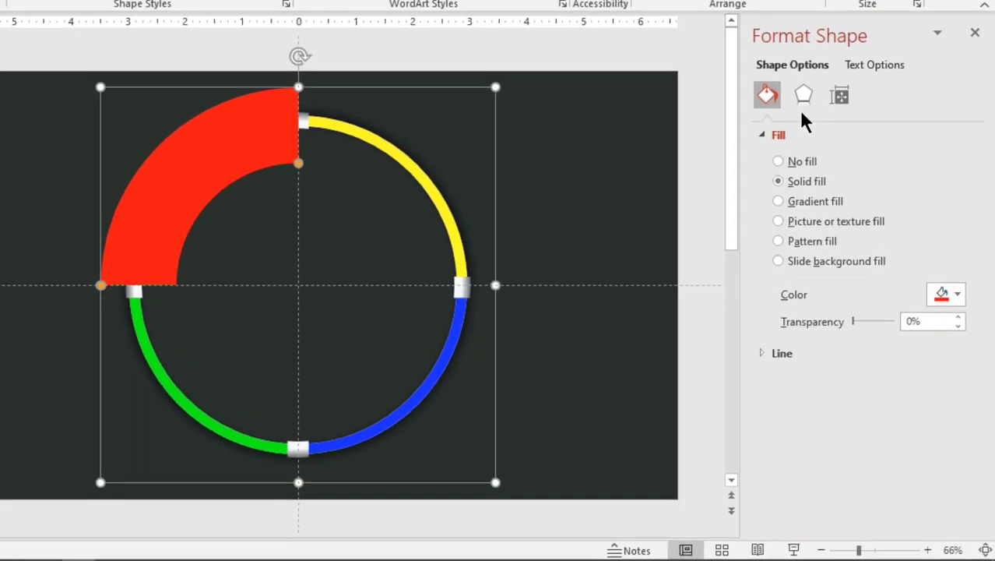
left_click(840, 185)
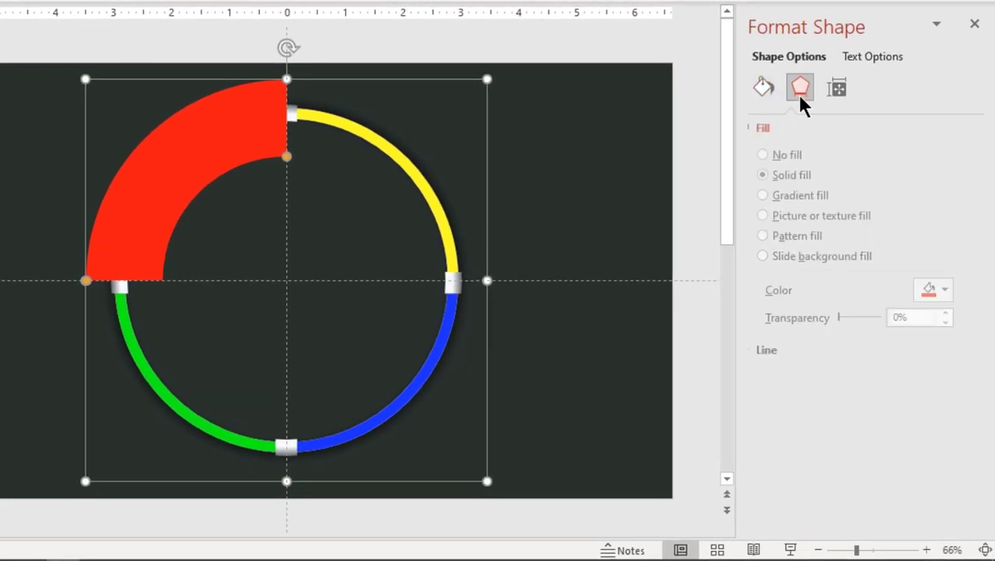
left_click(793, 388)
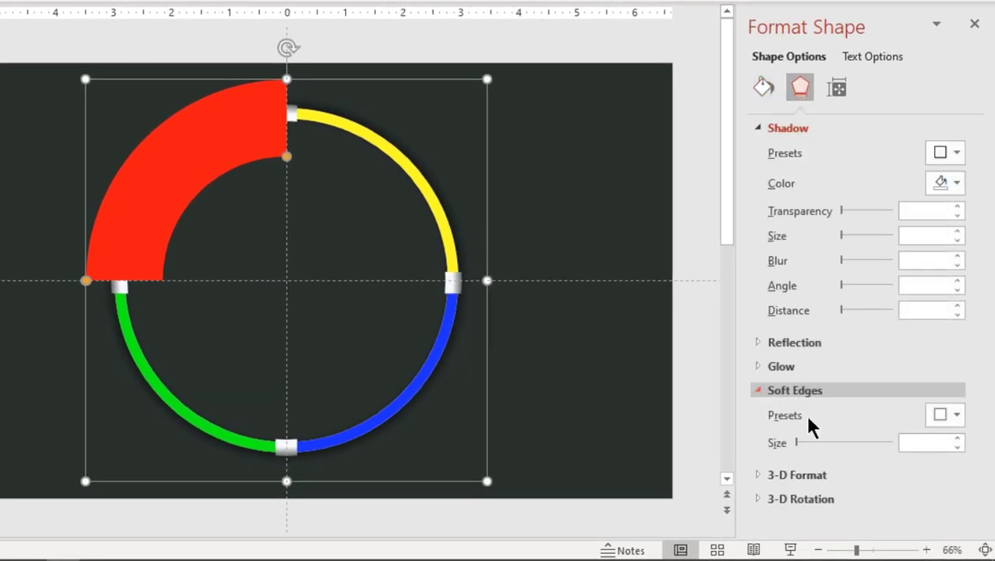
left_click_drag(794, 439, 828, 439)
- Thin the red arc to match the ring and raise its soft edges to 38 pt
left_click_drag(287, 158, 295, 158)
left_click(300, 164)
left_click(301, 163)
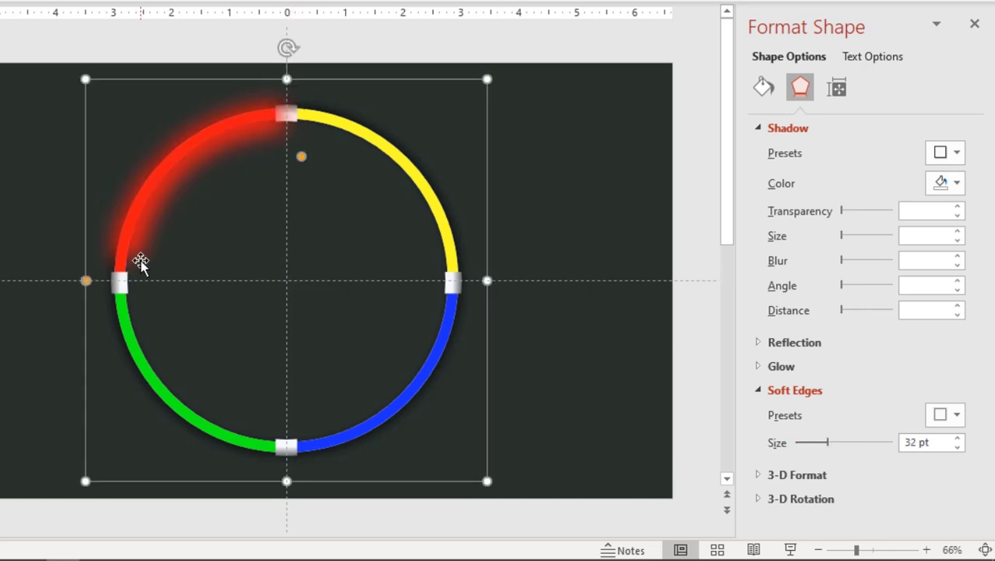
left_click_drag(88, 287, 91, 310)
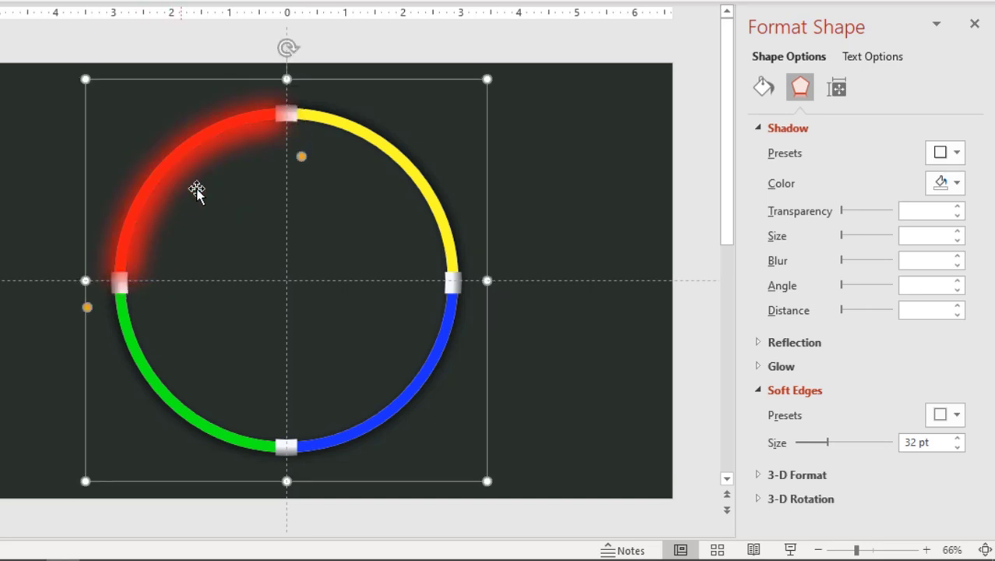
left_click(958, 439)
left_click(958, 439)
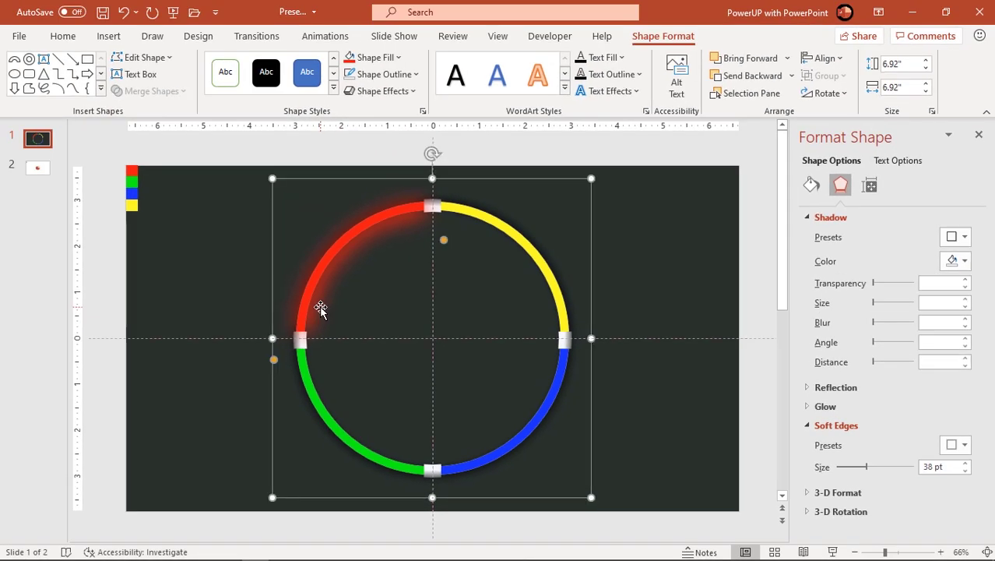
right_click(322, 310)
- Send the red glow behind the ring and duplicate it
left_click(370, 348)
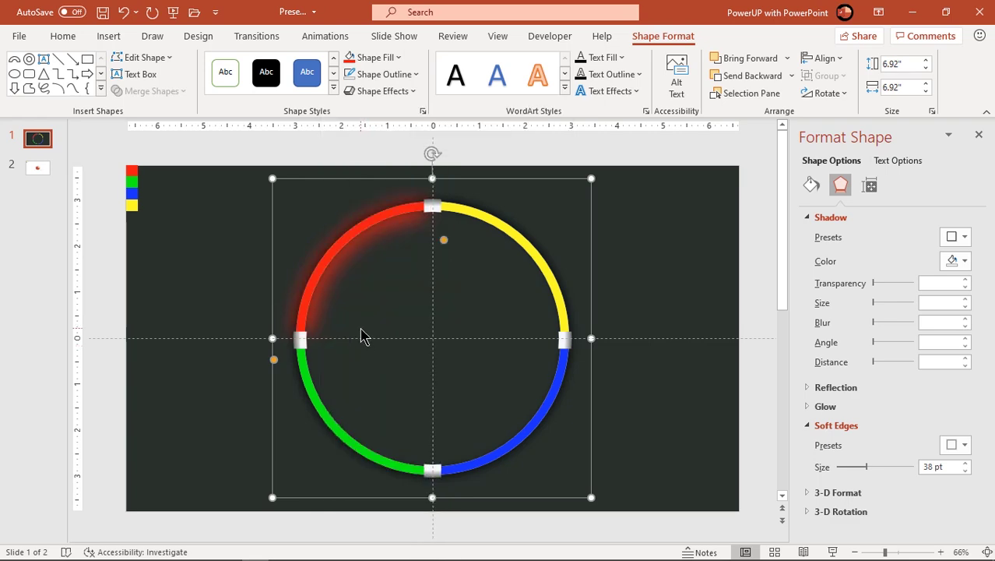
left_click(228, 291)
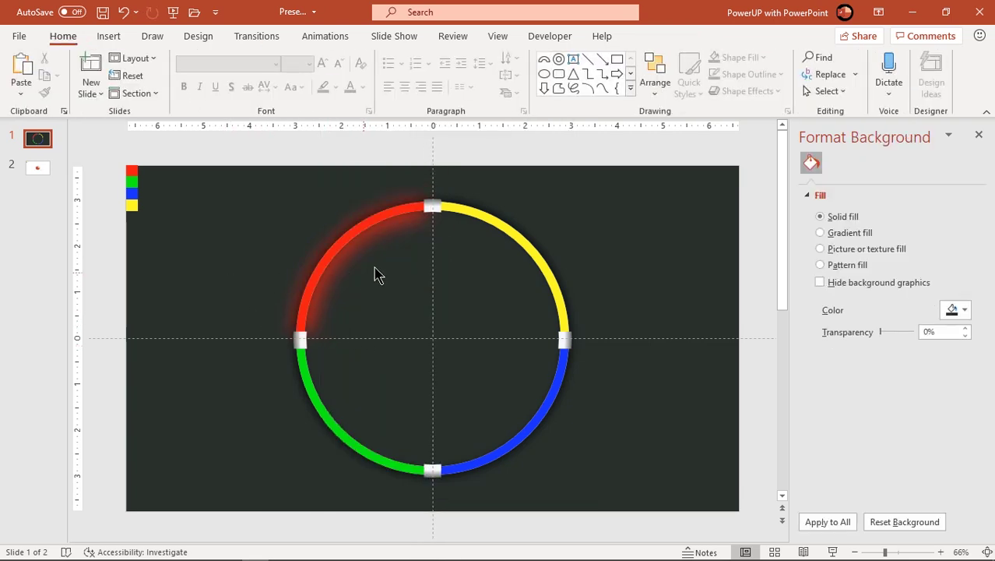
left_click(404, 231)
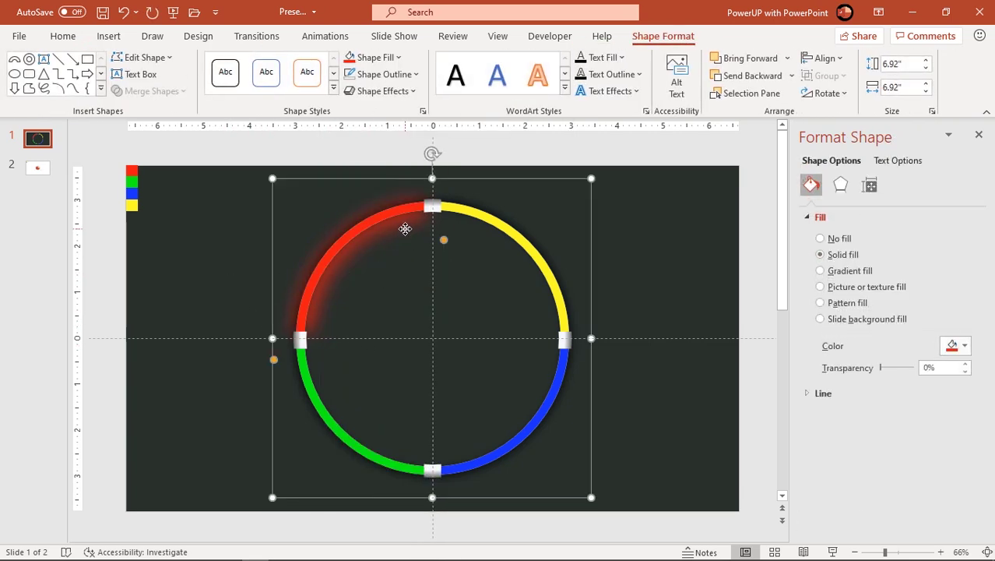
key("Right")
key("Right")
key("Down")
key("Down")
- Rotate the copy 90° left, fit it on the lower-left quarter, and fill it green
left_click_drag(408, 238, 446, 284)
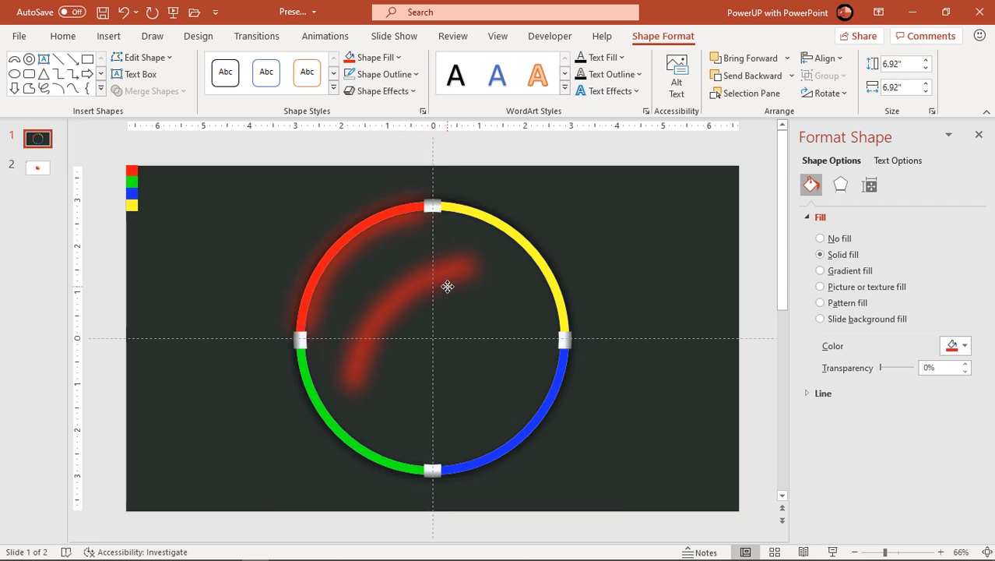
scroll(433, 293, "down", 1)
left_click(830, 93)
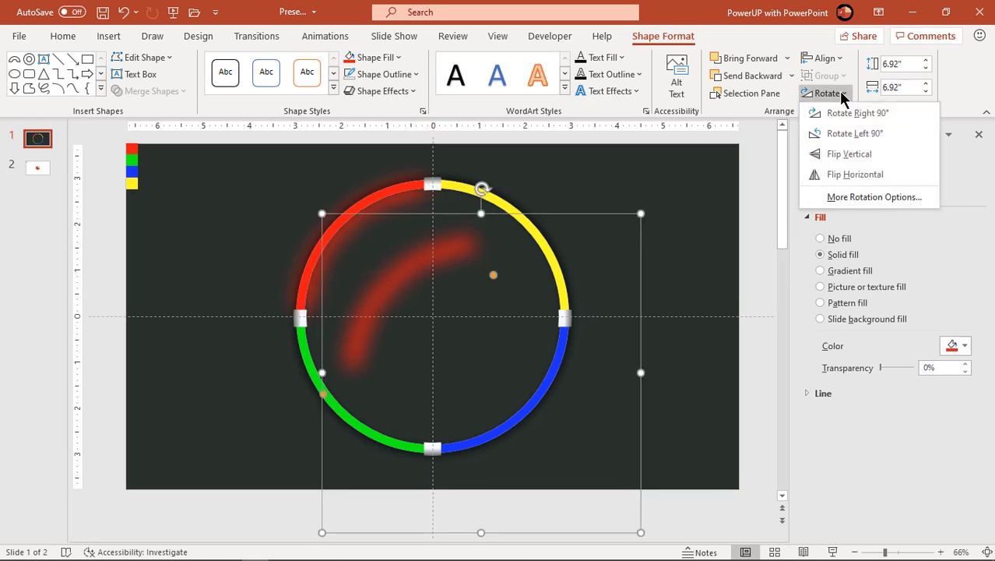
left_click(827, 128)
left_click_drag(403, 481, 357, 429)
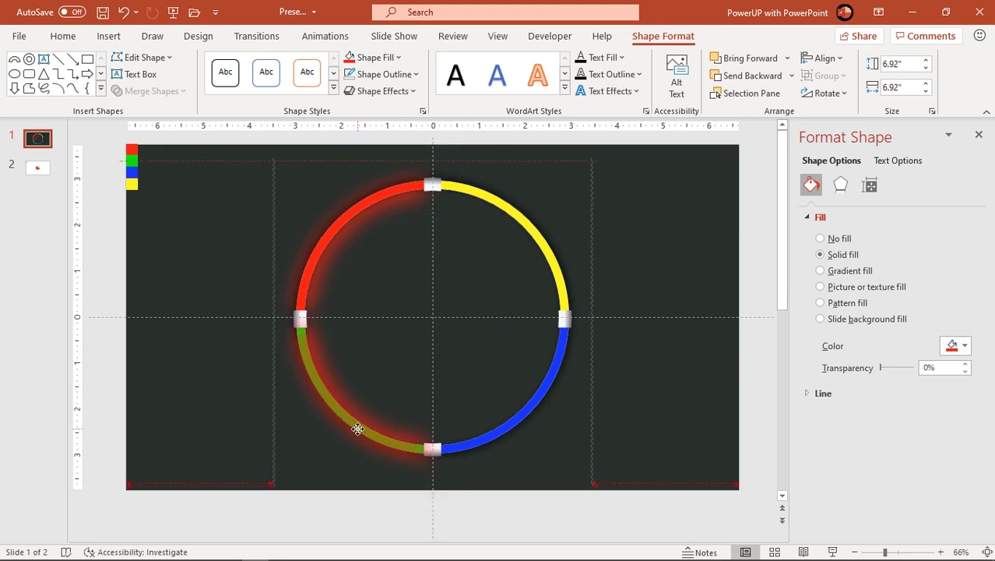
left_click_drag(357, 428, 357, 428)
scroll(358, 429, "up", 1)
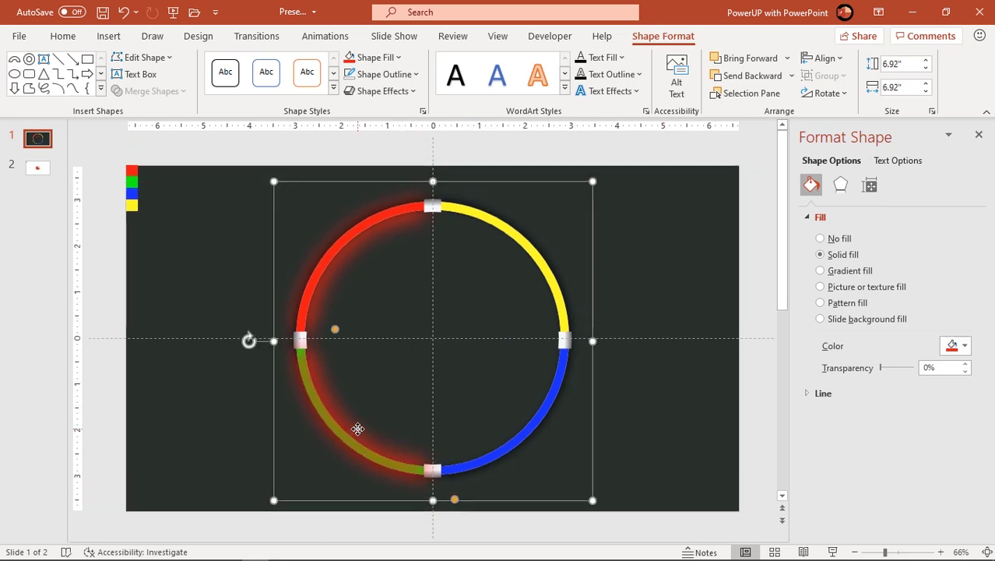
left_click(374, 58)
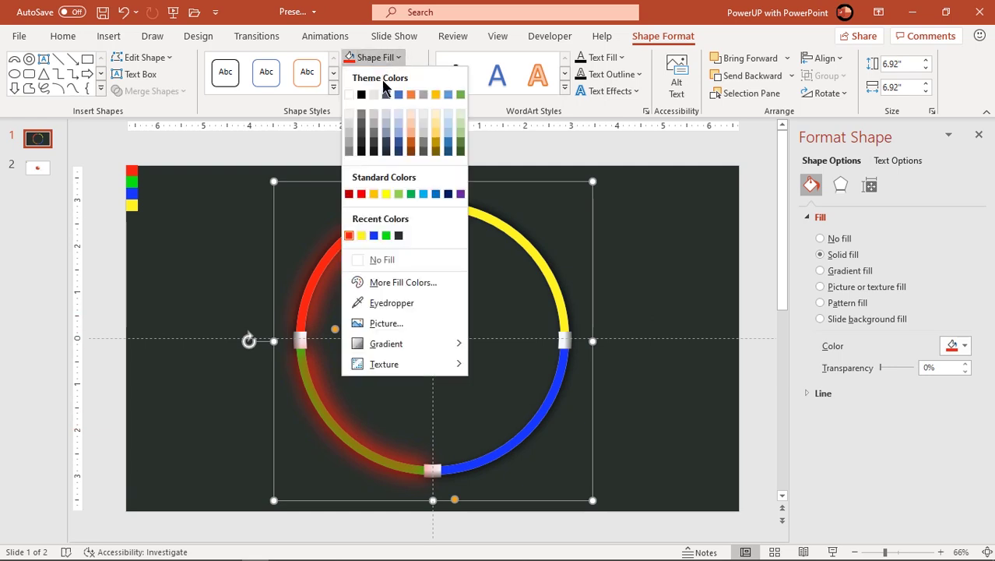
left_click(386, 235)
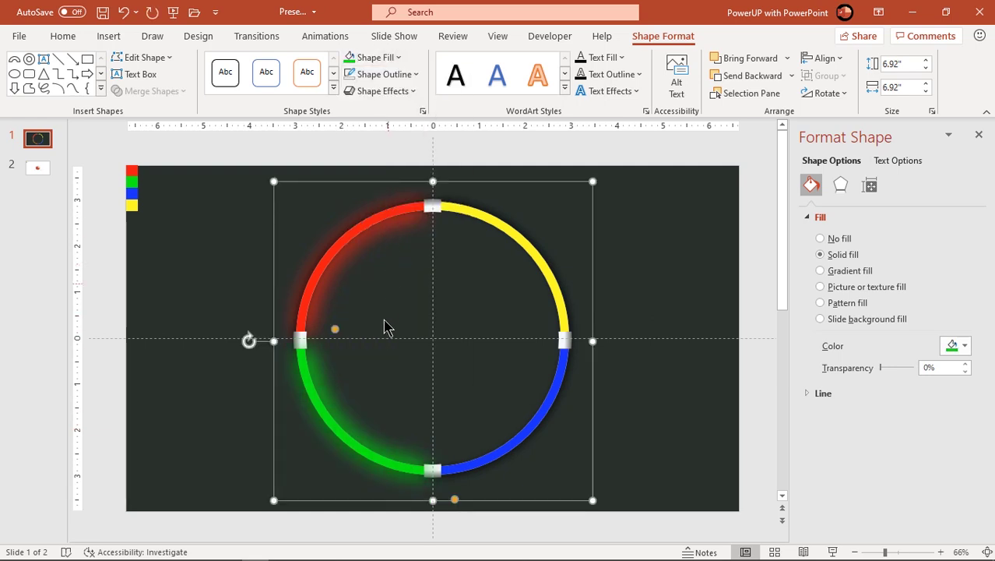
- Copy the green glow, rotate it 90° left, and align it on the lower-right quarter
left_click_drag(318, 389, 387, 377)
left_click(827, 93)
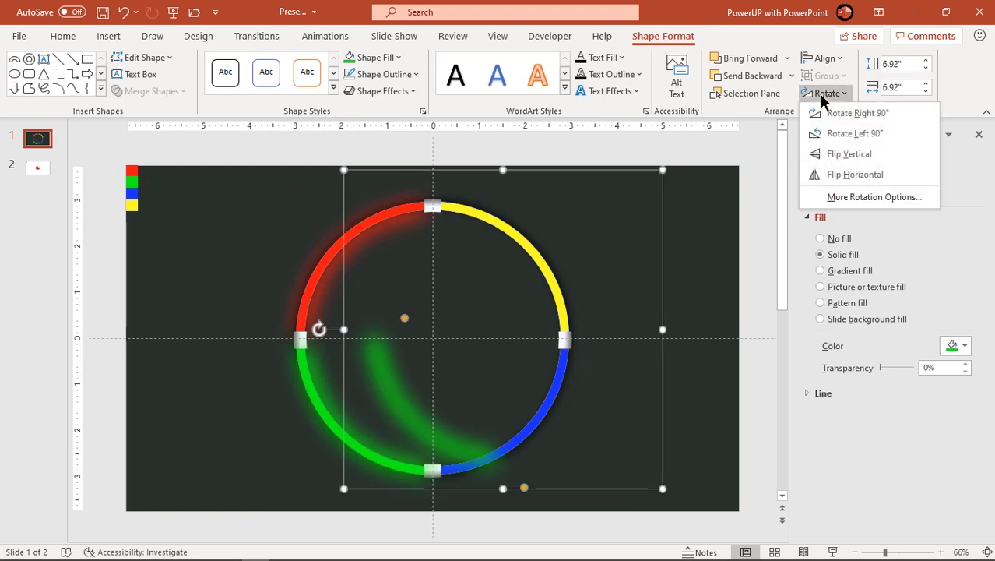
left_click(855, 131)
left_click_drag(555, 376, 553, 387)
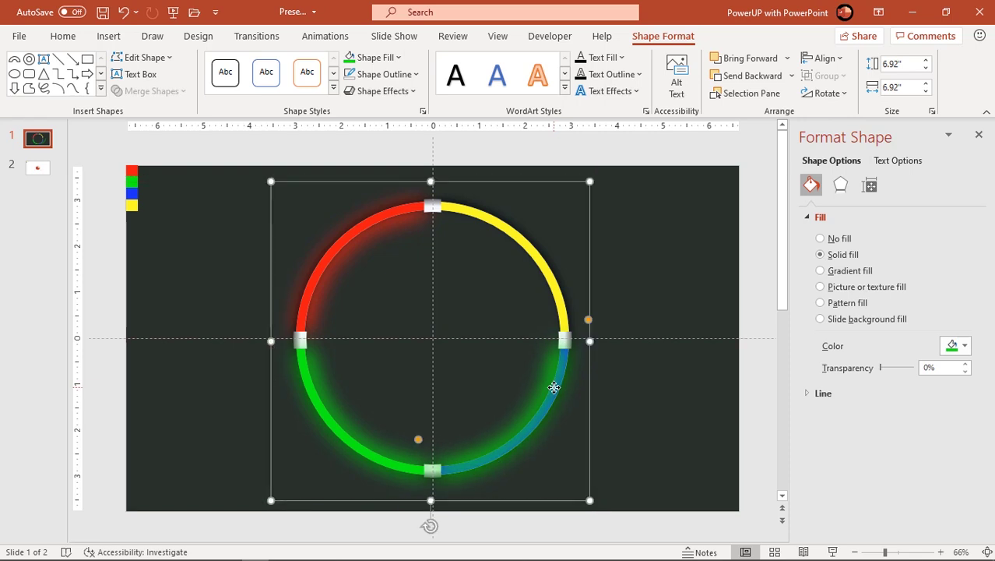
key("Right")
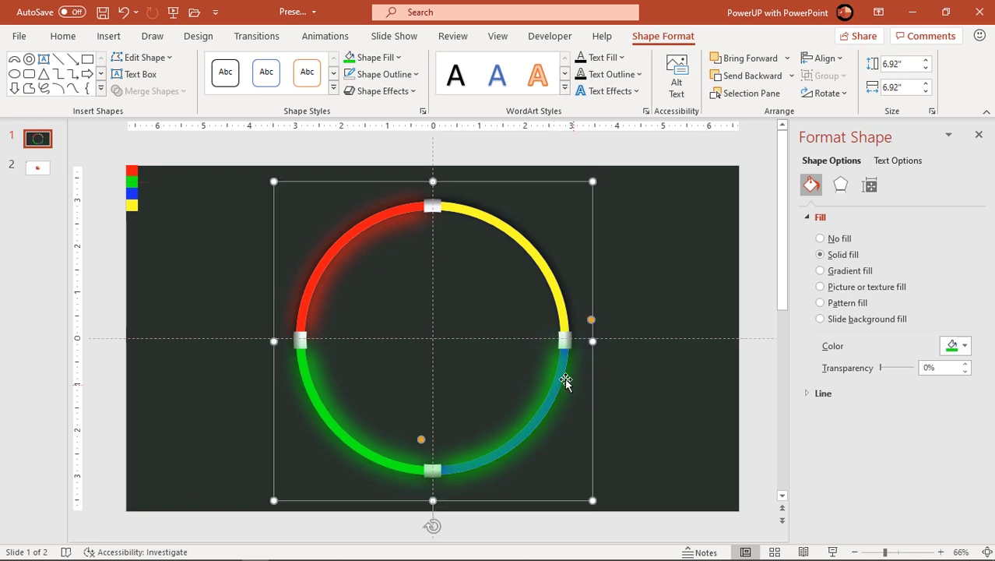
left_click(381, 57)
- Fill the lower-right glow blue, then add a rotated yellow copy on the upper-right quarter
left_click(385, 235)
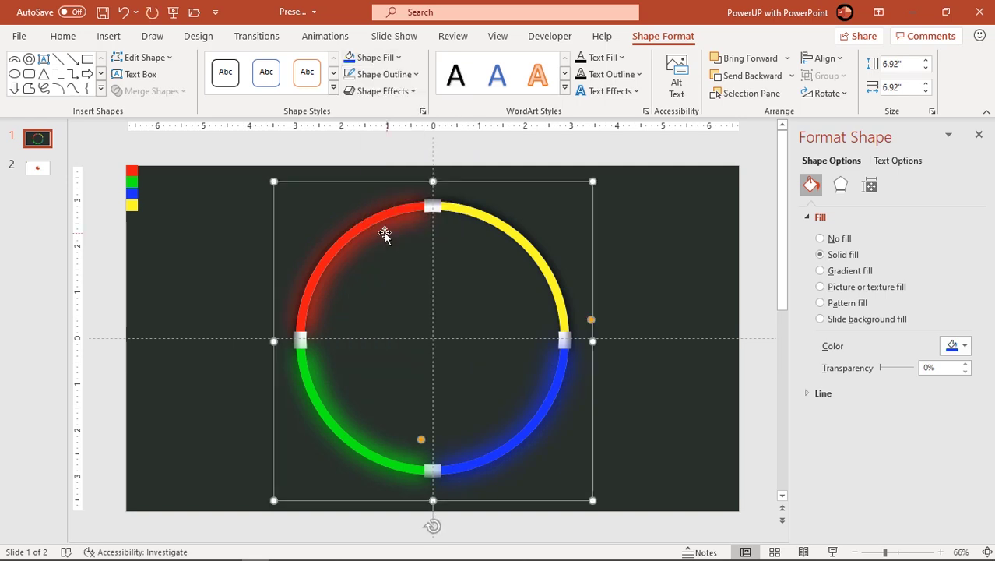
left_click_drag(578, 373, 651, 354)
left_click(822, 94)
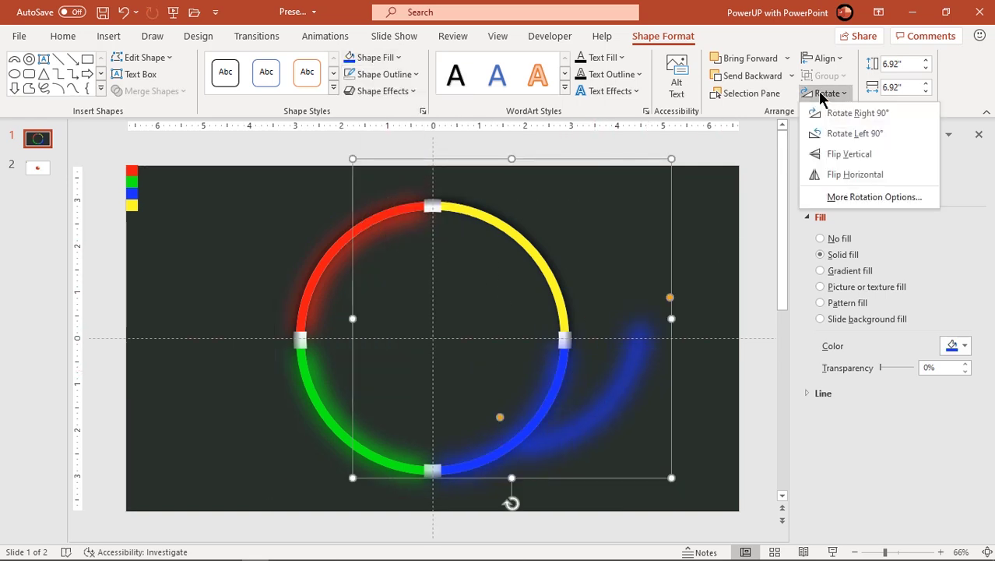
left_click(854, 133)
left_click_drag(633, 227, 544, 252)
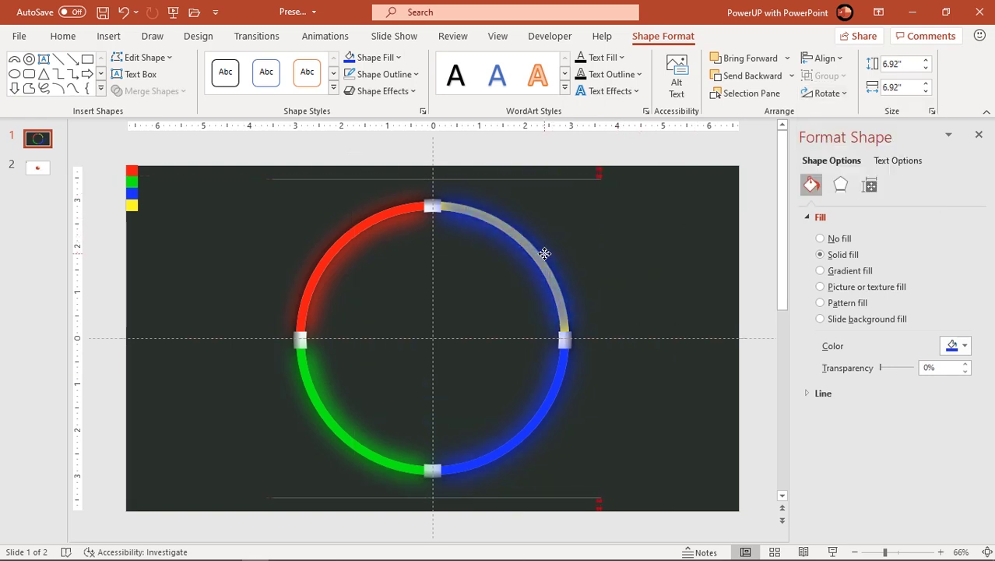
left_click(389, 58)
left_click(392, 232)
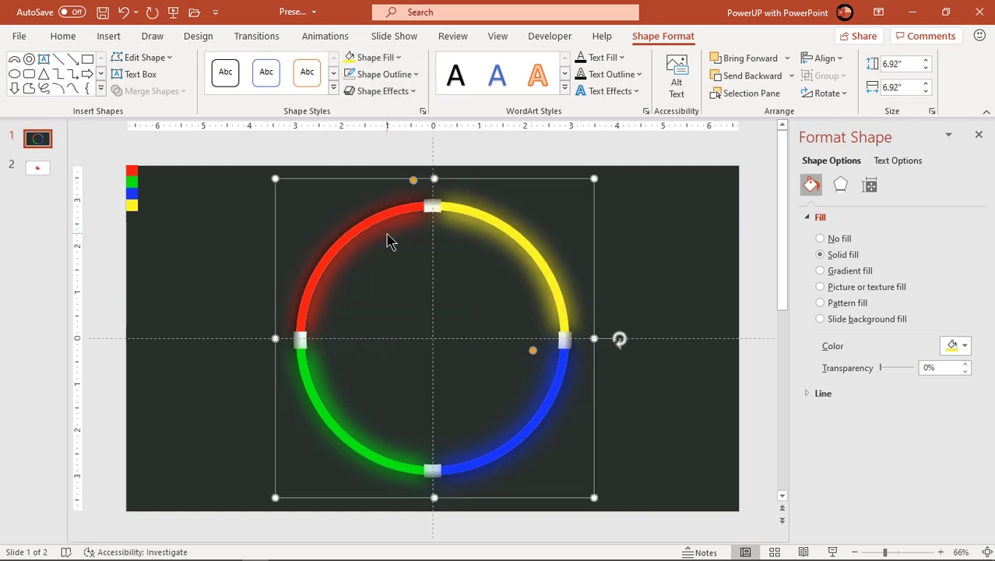
- Send the yellow, blue and green arcs to the back, then select the red arc
right_click(558, 265)
left_click(589, 349)
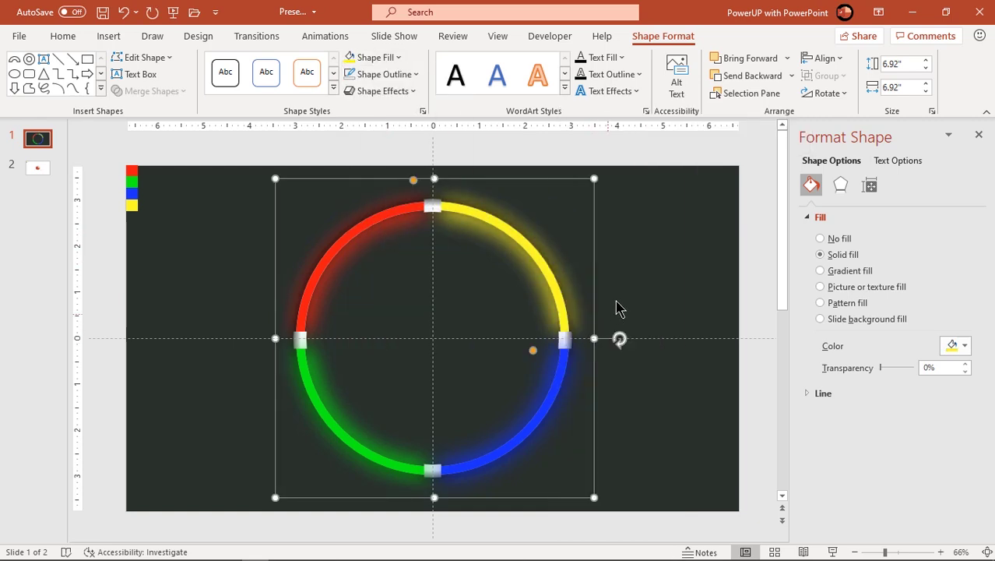
right_click(572, 385)
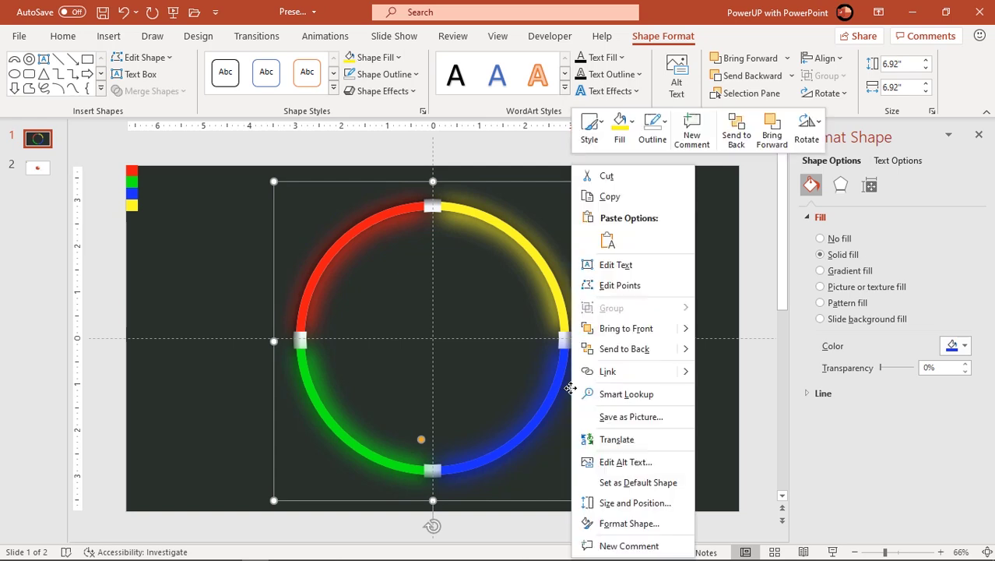
left_click(620, 351)
left_click(328, 438)
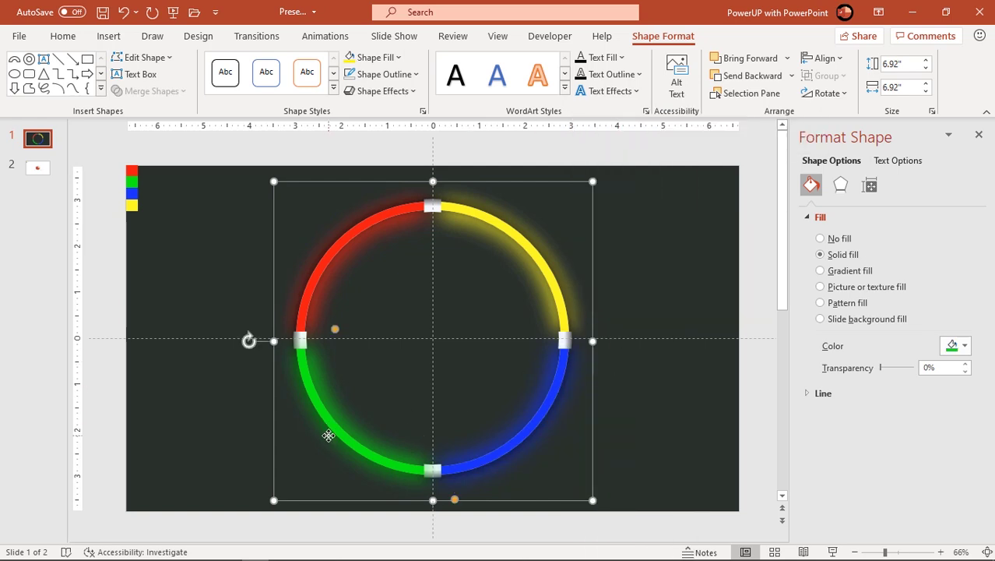
right_click(329, 436)
left_click(374, 232)
left_click(668, 283)
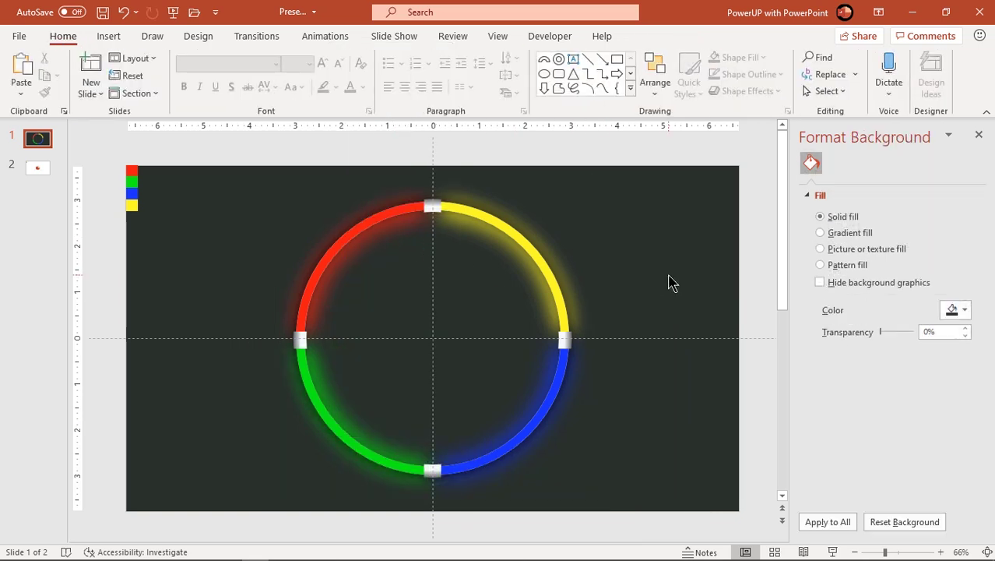
left_click(369, 222)
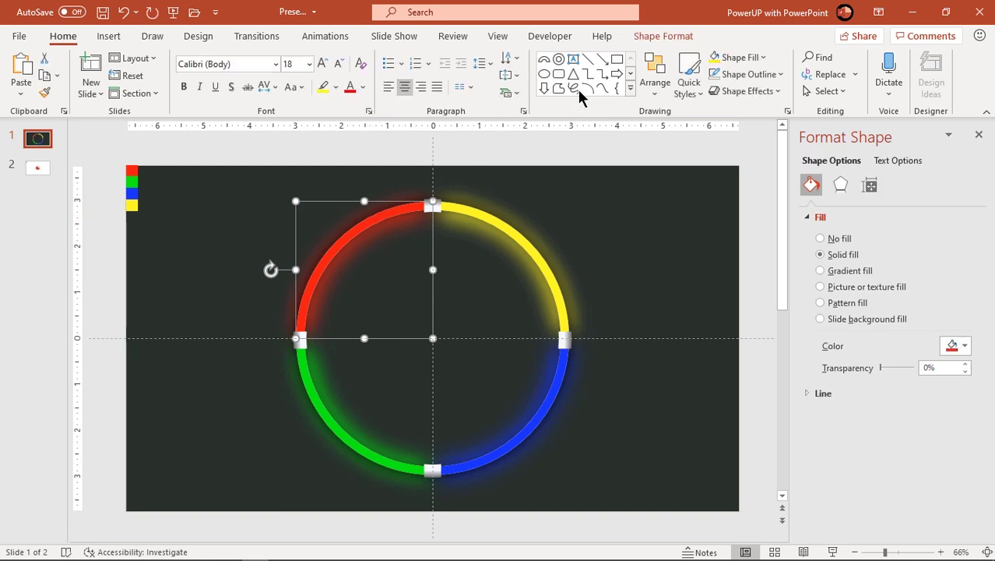
left_click(662, 35)
- In the Selection Pane, rename the red arc 'Red' and its glow 'Red Glow'
left_click(736, 95)
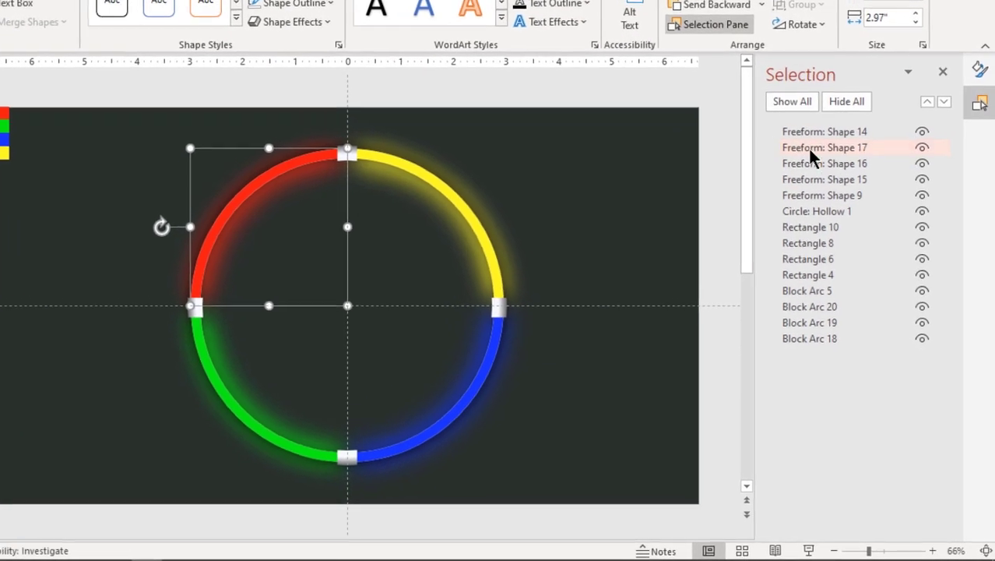
double_click(869, 189)
left_click_drag(894, 190, 770, 191)
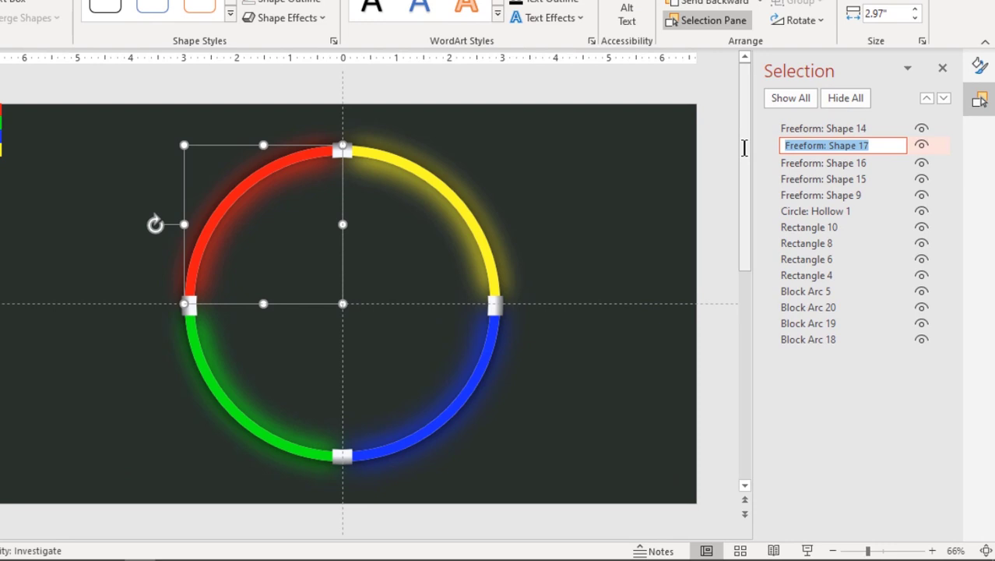
type("Red")
key("Return")
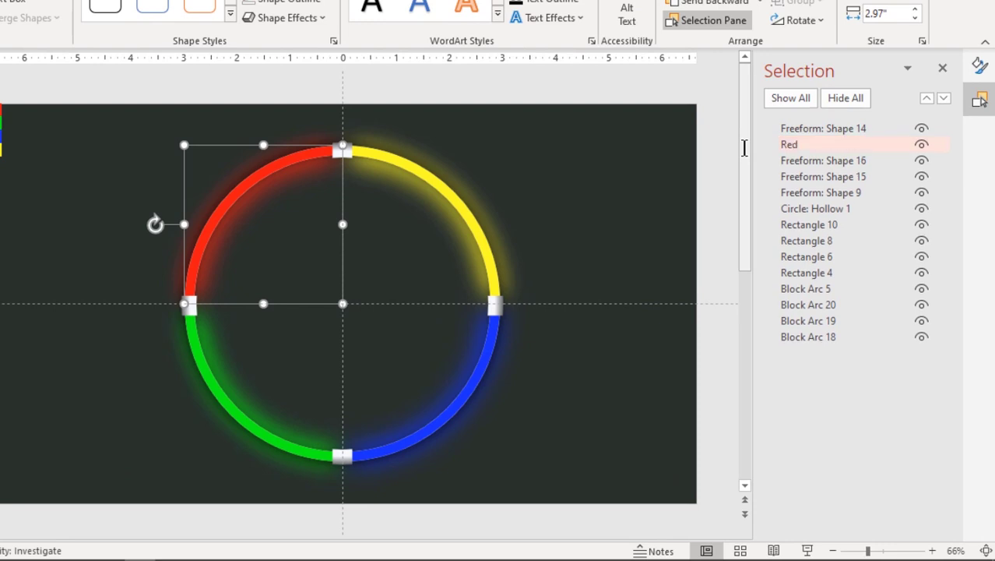
left_click(265, 190)
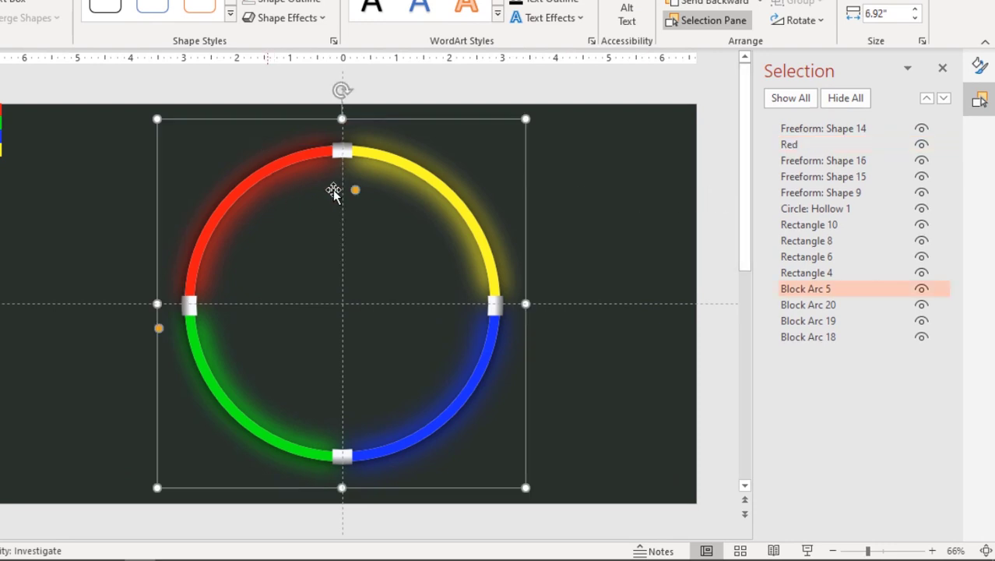
left_click_drag(843, 290, 759, 287)
type("Red Gl")
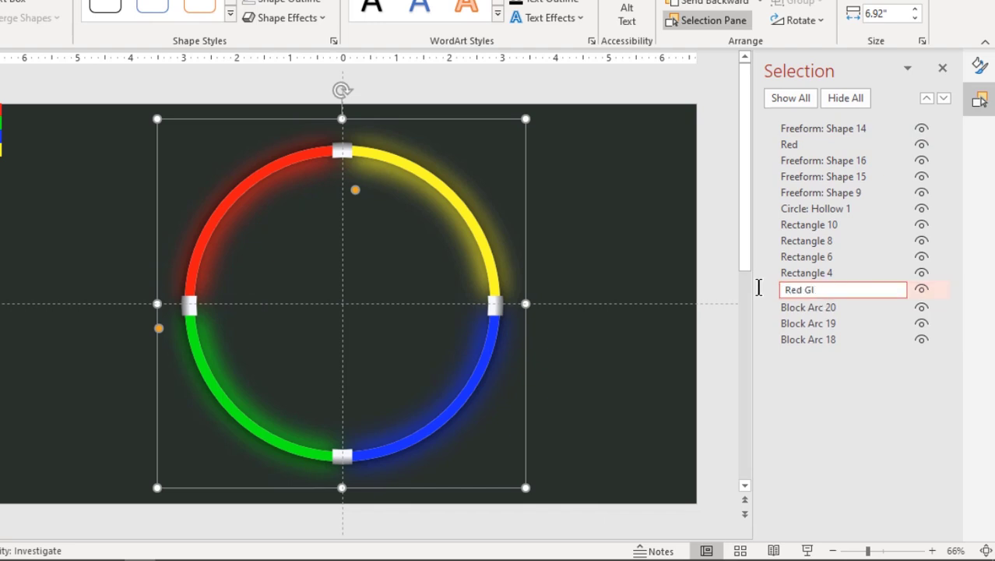
key("Return")
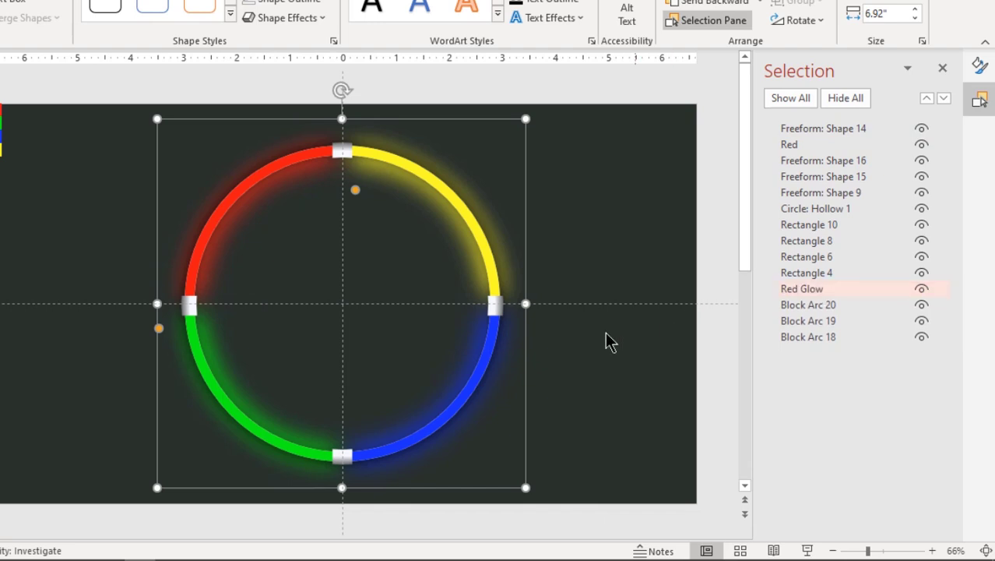
- Rename the green arc 'Green' and its glow 'Green glow'
left_click(220, 398)
left_click(827, 162)
left_click_drag(879, 161, 762, 163)
type("Green")
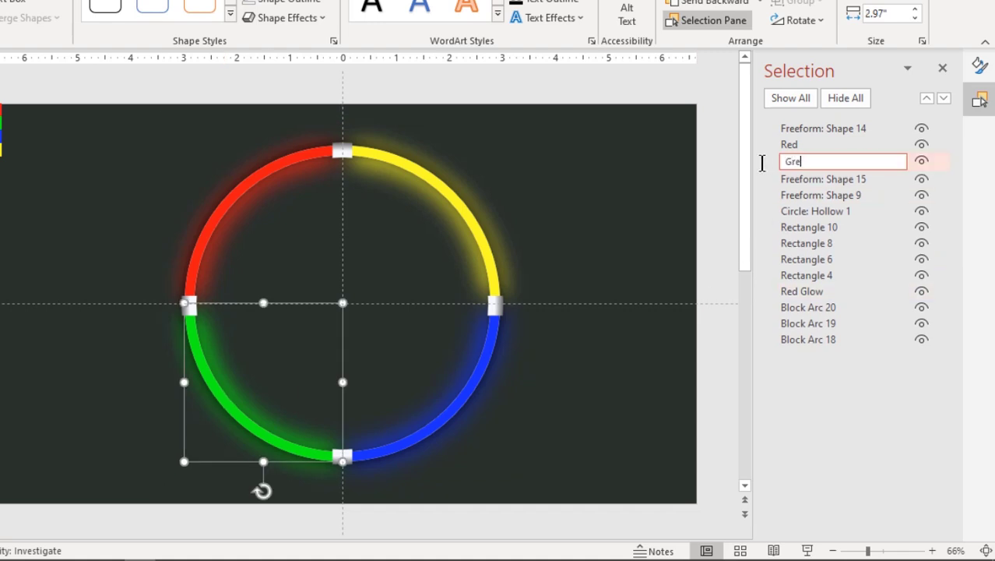
key("Return")
left_click(227, 372)
left_click(851, 340)
left_click_drag(851, 340, 764, 333)
type("Green")
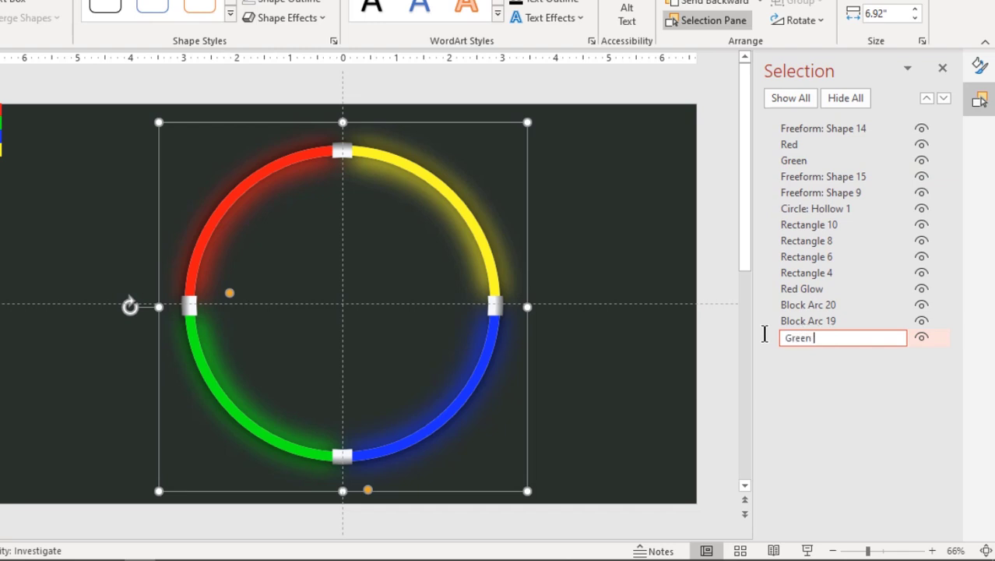
key("Return")
- Rename the blue arc 'blue' and its glow 'blue glow'
left_click(477, 393)
left_click_drag(841, 177, 771, 173)
type("blue")
key("Return")
left_click(474, 349)
left_click(826, 321)
left_click_drag(825, 321, 749, 326)
type("blow glow")
key("Return")
- Rename the yellow arc 'yellow' and its glow 'yellow glow', then select the four colour squares
left_click(480, 232)
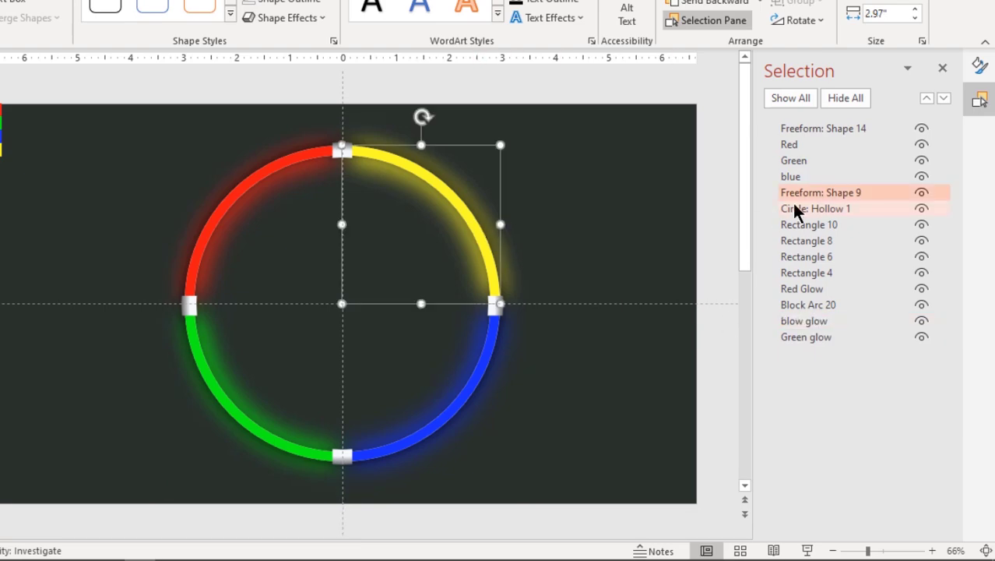
left_click(797, 194)
left_click_drag(797, 193, 744, 193)
type("yellow")
key("Return")
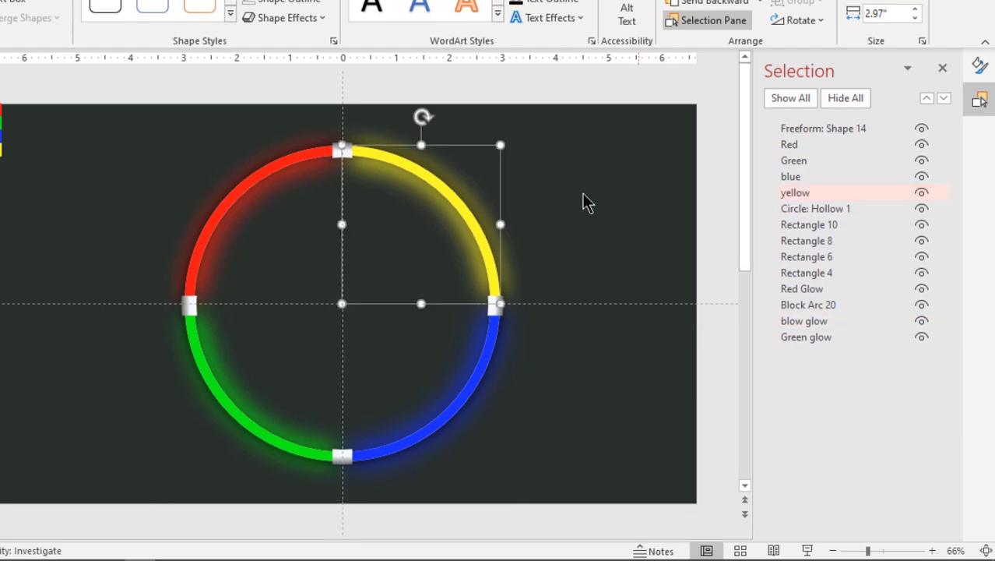
left_click(482, 212)
left_click(837, 341)
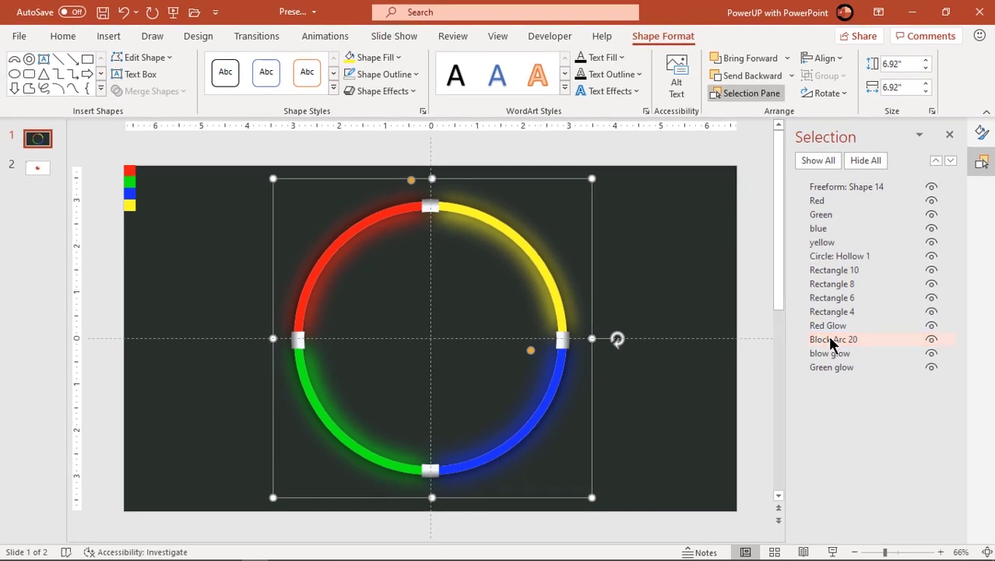
left_click_drag(863, 340, 796, 341)
type("yellow glow")
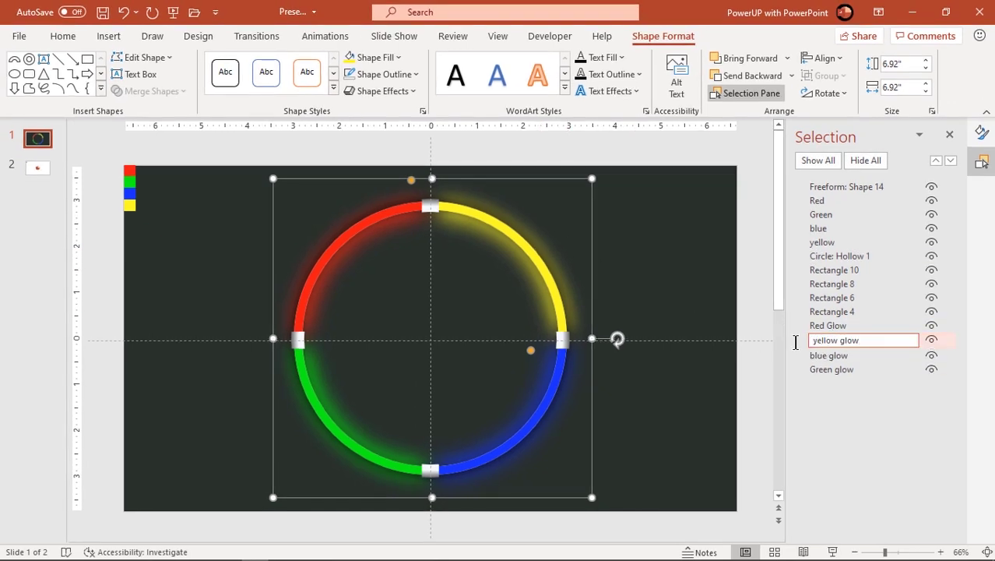
key("Return")
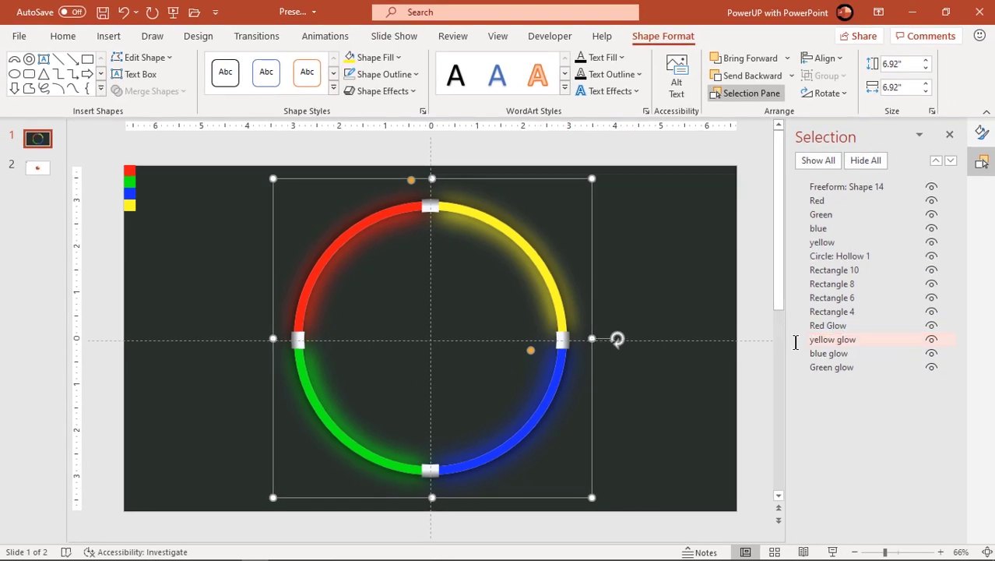
left_click_drag(190, 251, 104, 161)
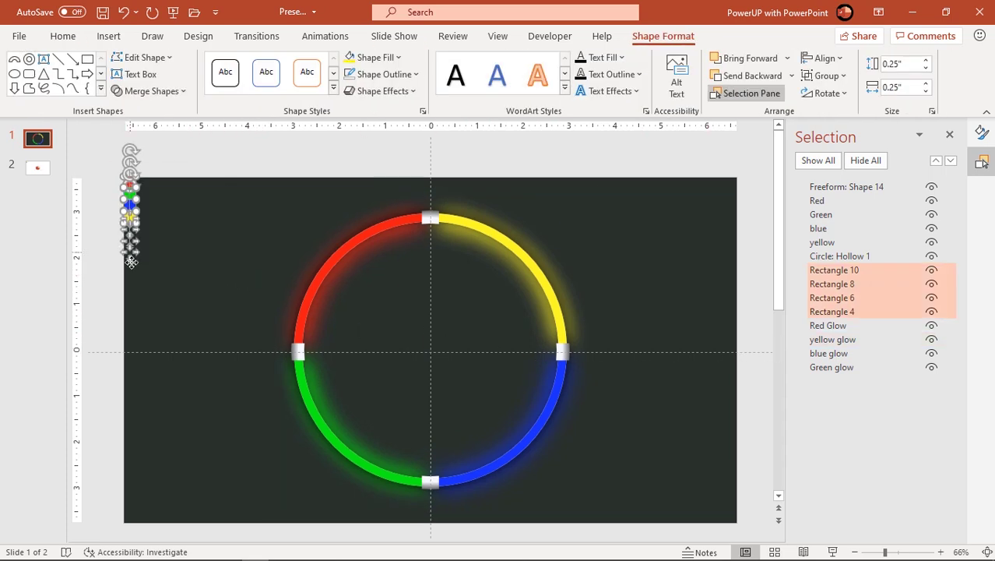
- Delete the four colour squares and paste the PowerPoint logo and title from slide 2 onto slide 1
key("Delete")
left_click(37, 168)
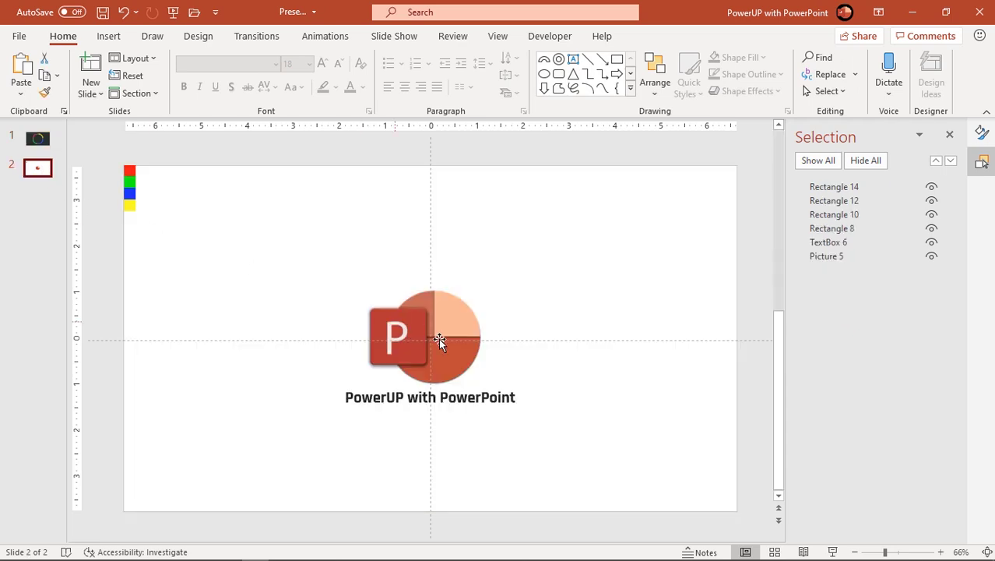
left_click(481, 352)
left_click(495, 408, "shift")
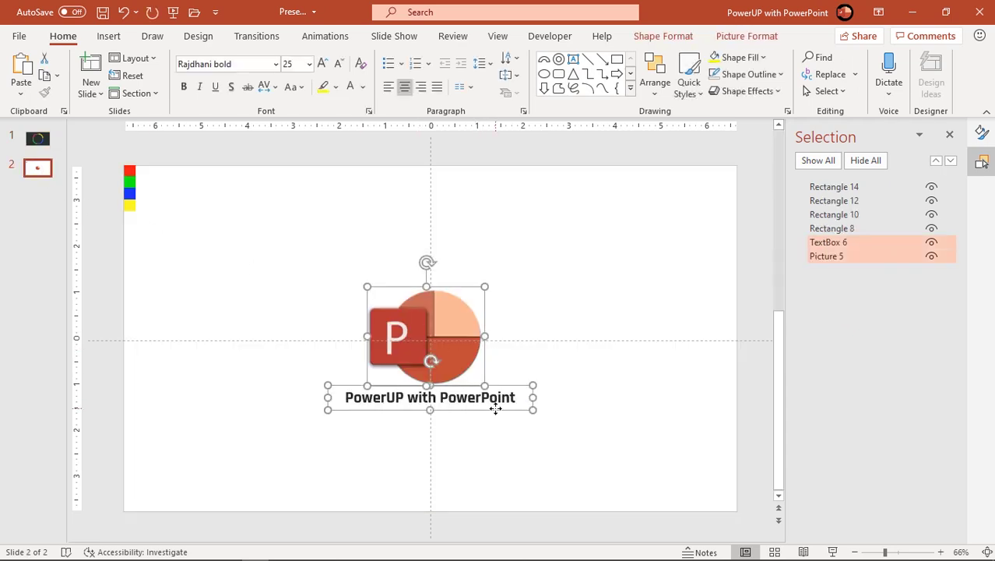
key("ctrl+c")
left_click(37, 138)
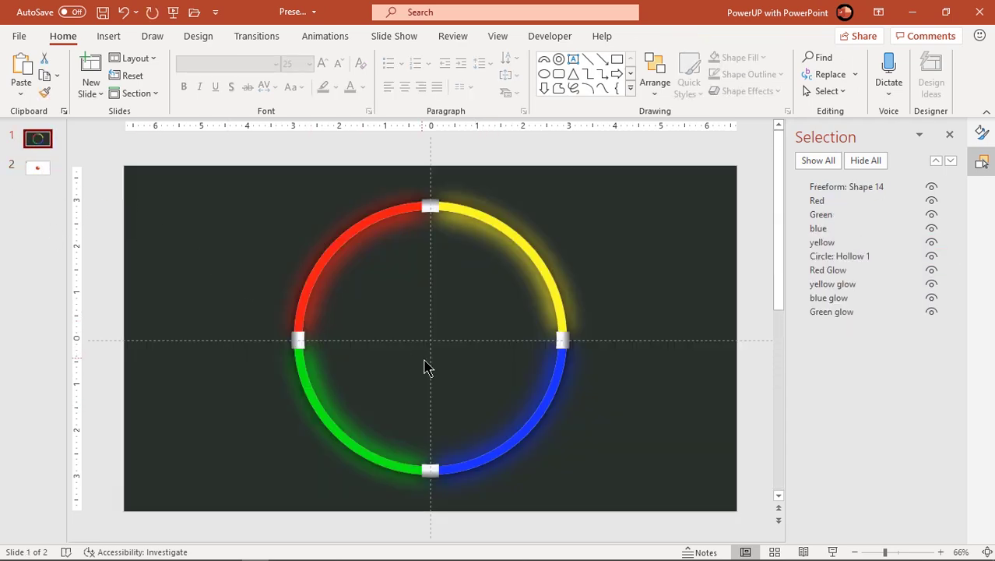
key("ctrl+v")
- Make the 'PowerUP with PowerPoint' title white and nudge the logo slightly up inside the ring
left_click(444, 429)
left_click(452, 409)
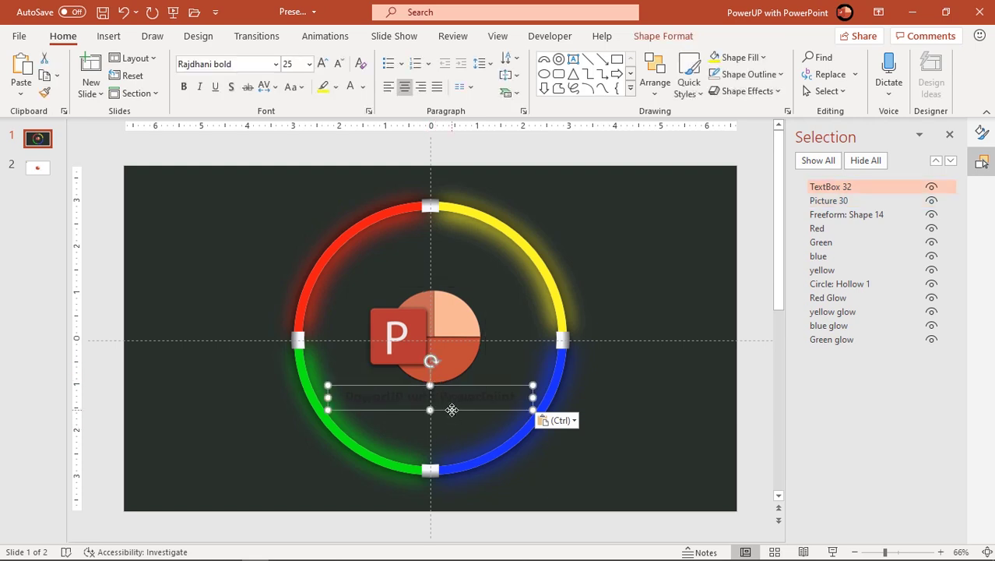
left_click(350, 86)
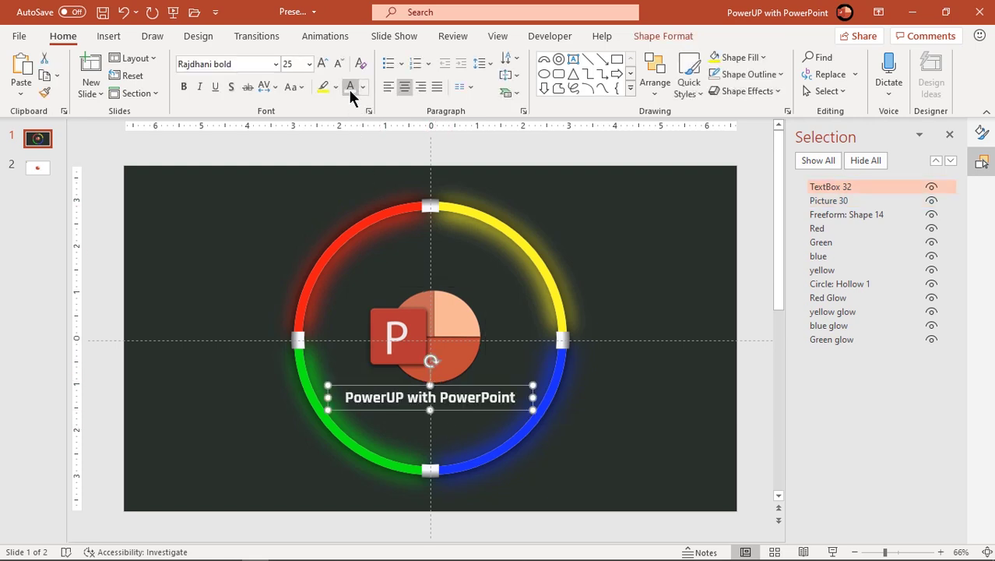
left_click(611, 415)
left_click_drag(434, 347, 433, 331)
- Give the red arc an Appear animation lasting 0.2 seconds
left_click(598, 441)
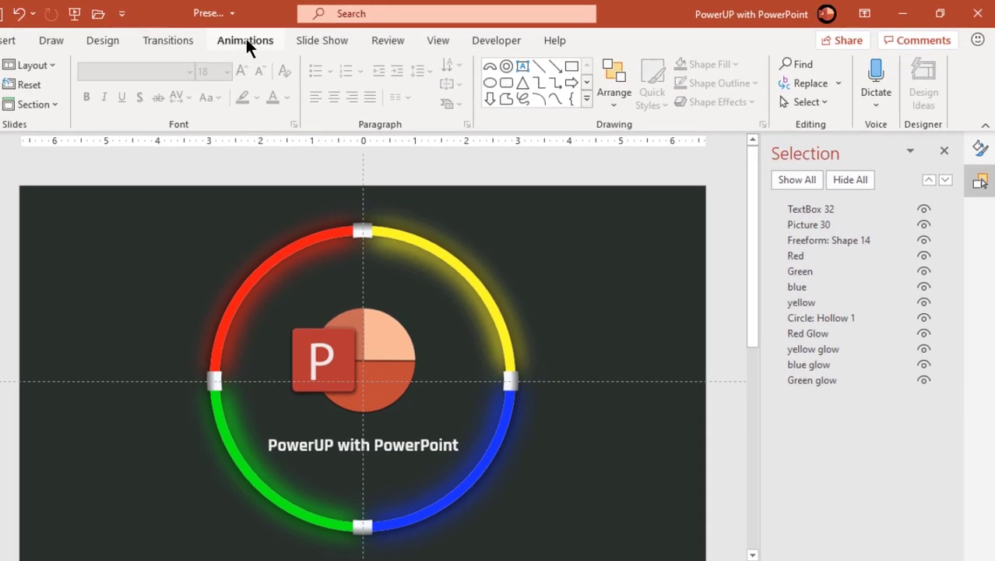
left_click(325, 36)
left_click(639, 66)
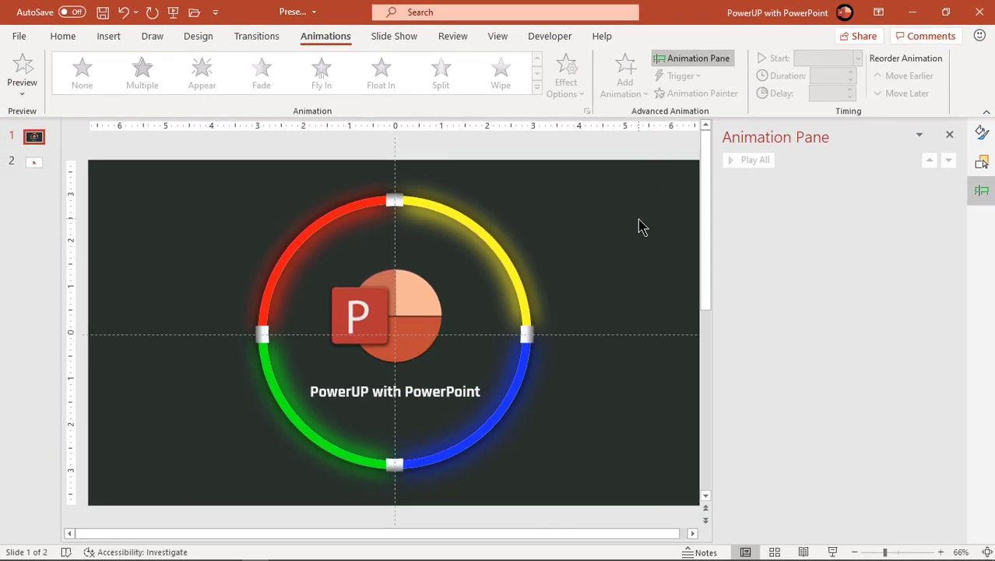
left_click(321, 224)
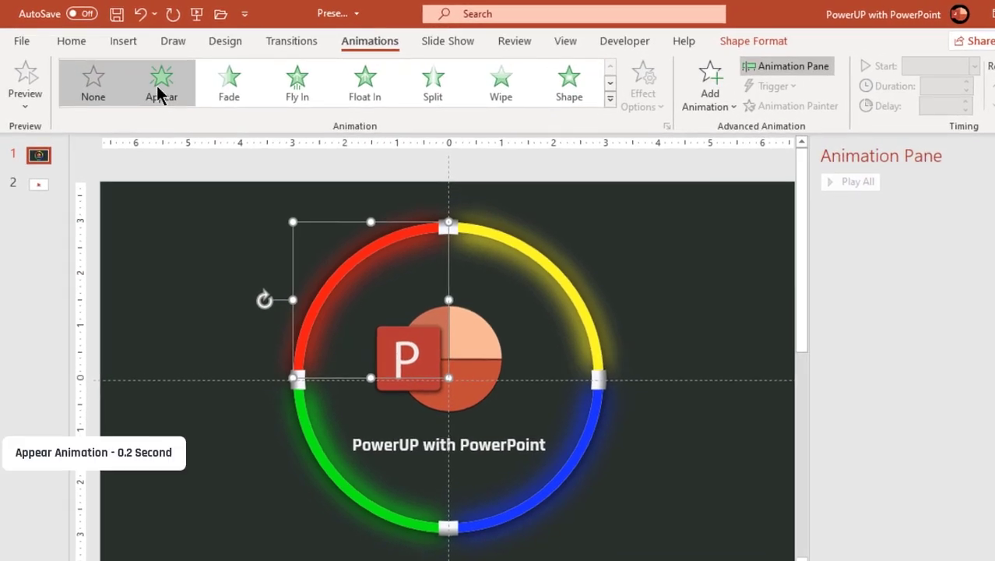
left_click(157, 85)
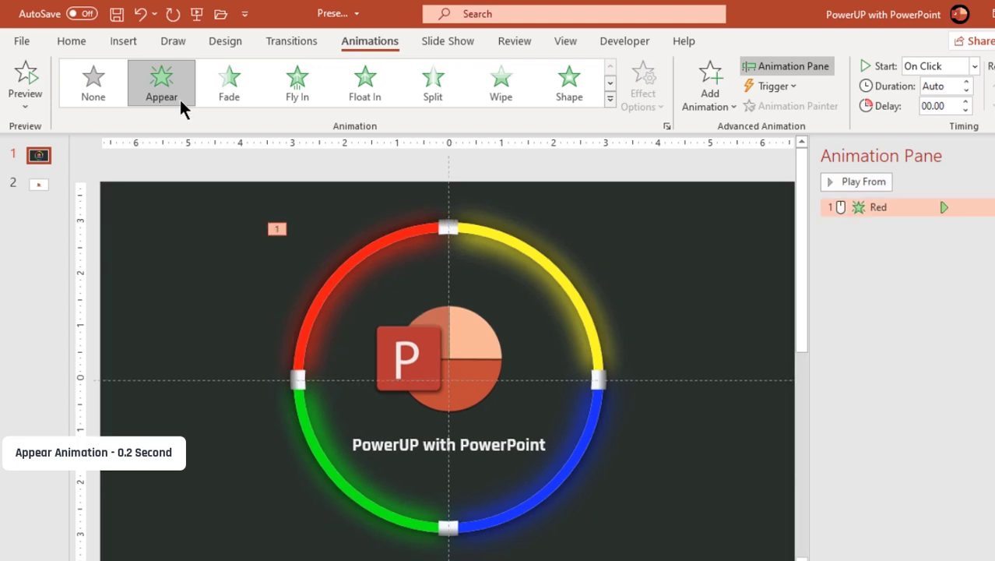
left_click(810, 91)
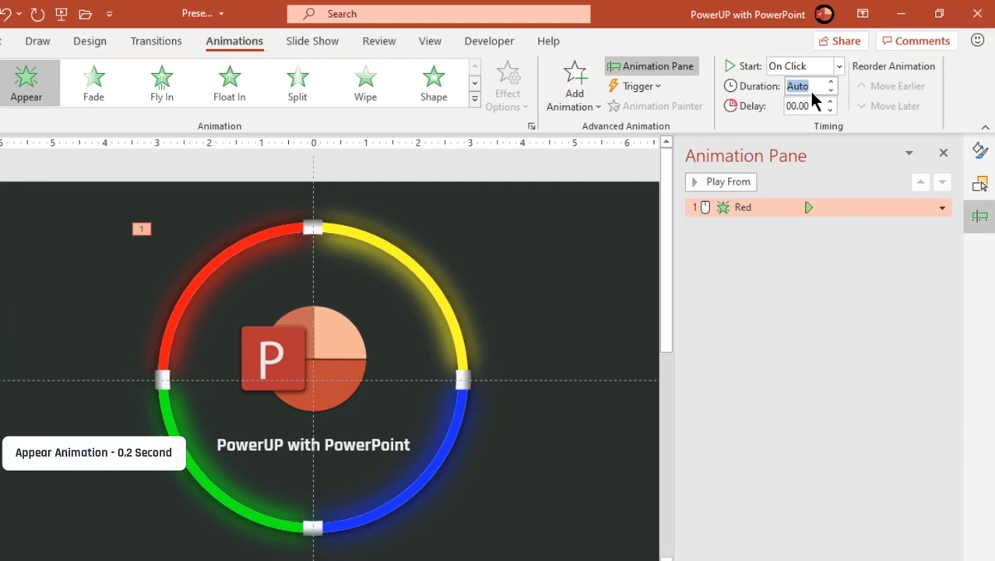
type("0.2")
key("Return")
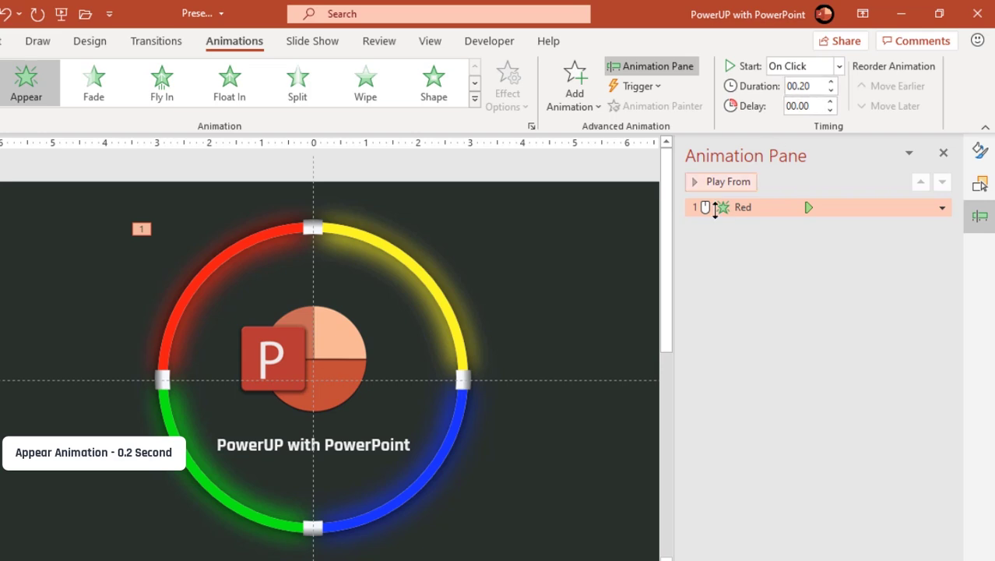
- Give Red Glow an Appear animation starting With Previous, lasting 0.2 seconds
left_click(258, 260)
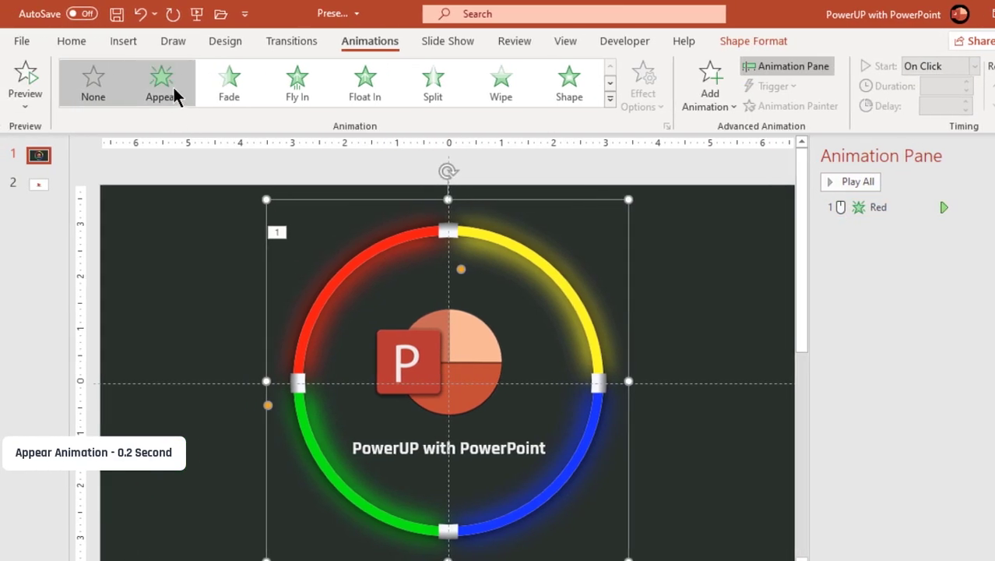
left_click(74, 87)
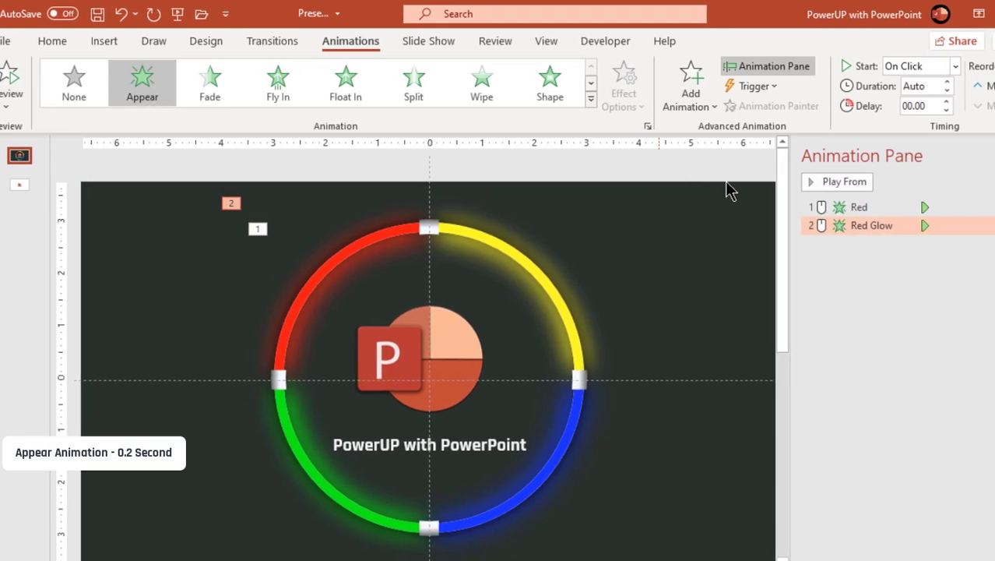
left_click(838, 68)
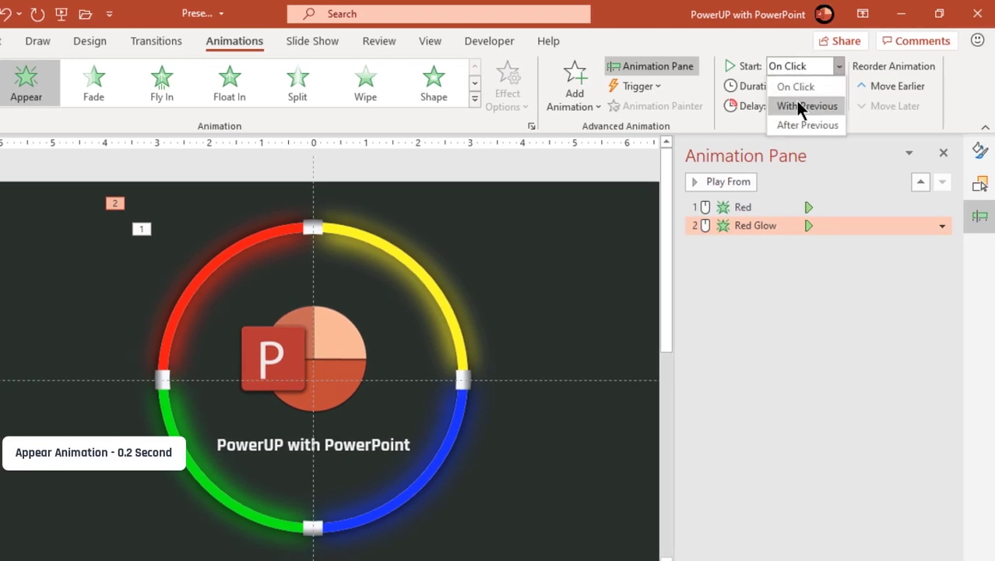
left_click(798, 101)
left_click(811, 86)
type("0.2")
key("Return")
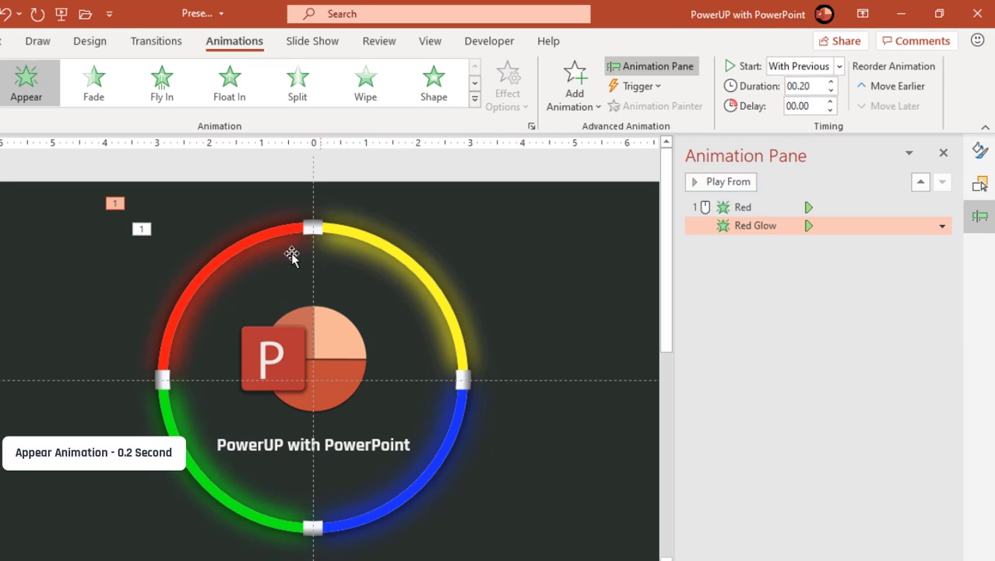
left_click(259, 238)
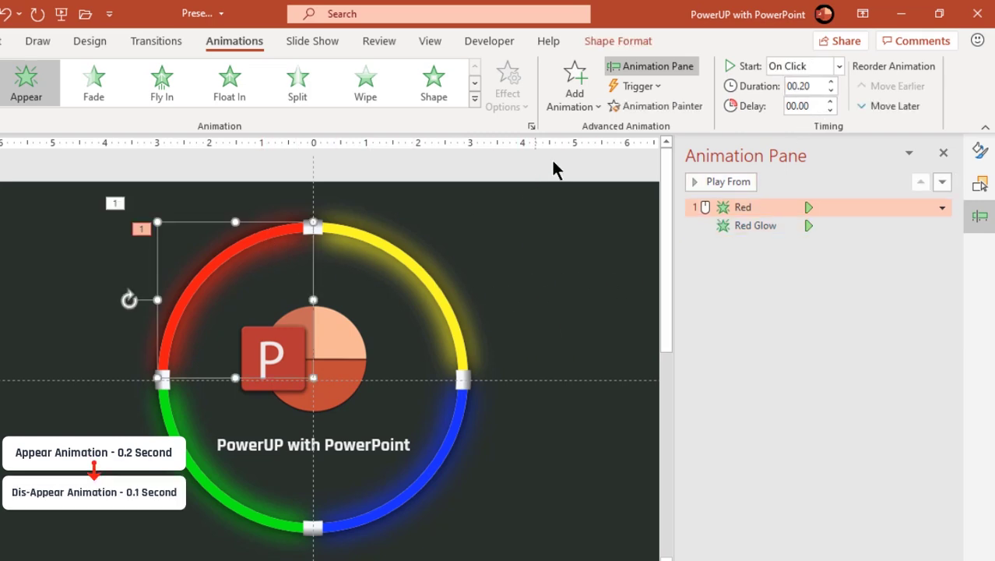
- Add a Disappear exit to the red arc, starting After Previous with 0.1-second duration
left_click(579, 106)
left_click_drag(891, 263, 897, 363)
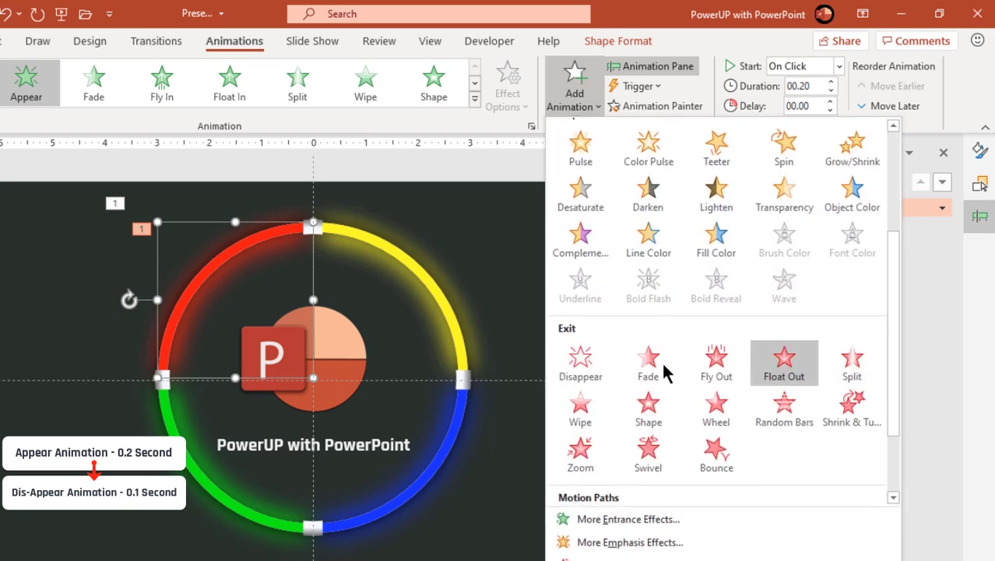
left_click(580, 364)
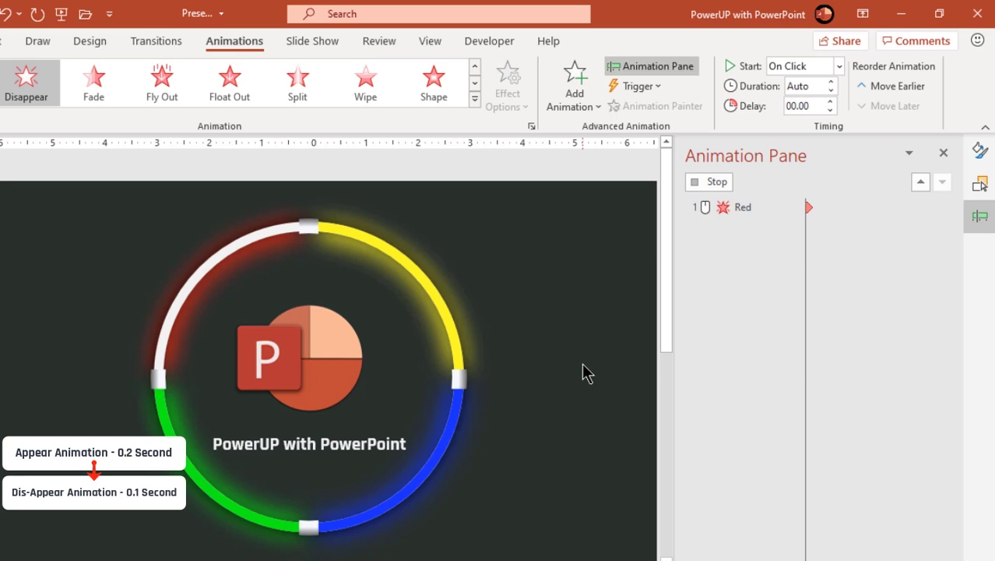
left_click(839, 67)
left_click(802, 122)
left_click(808, 87)
type("0.1")
key("Return")
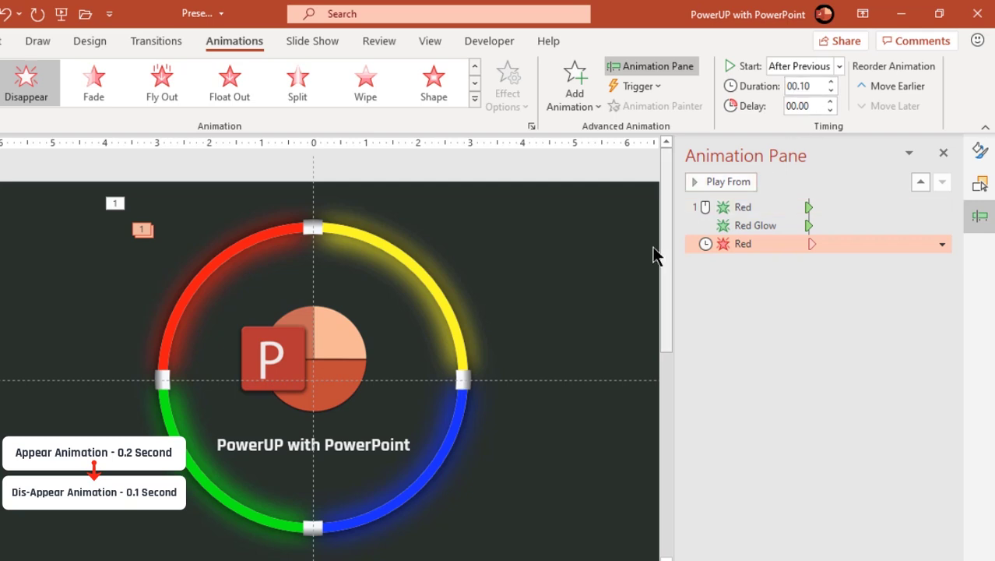
- Add a Disappear exit to the red glow, starting With Previous with 0.1-second duration
left_click(267, 259)
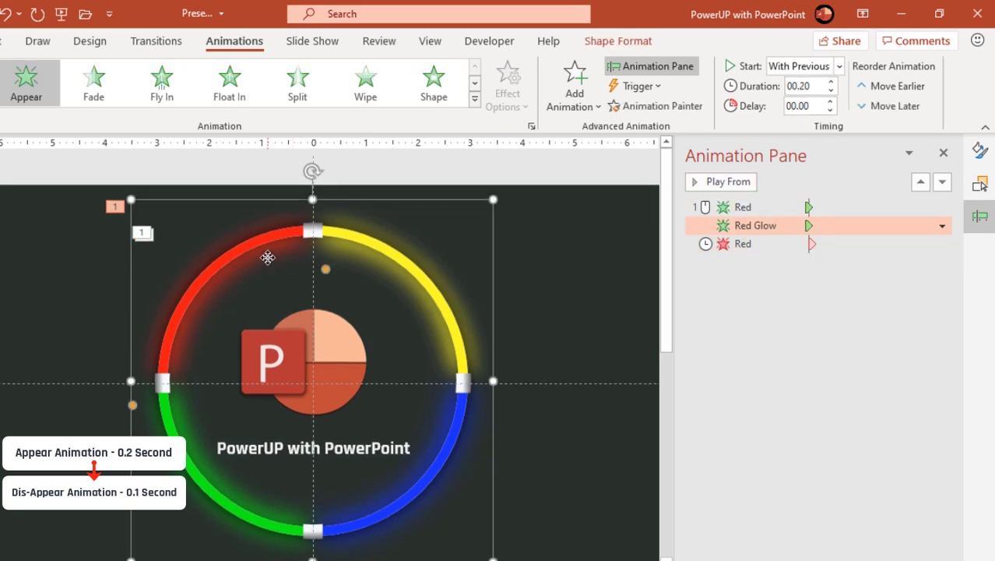
left_click(580, 103)
left_click_drag(892, 218, 898, 302)
left_click(589, 387)
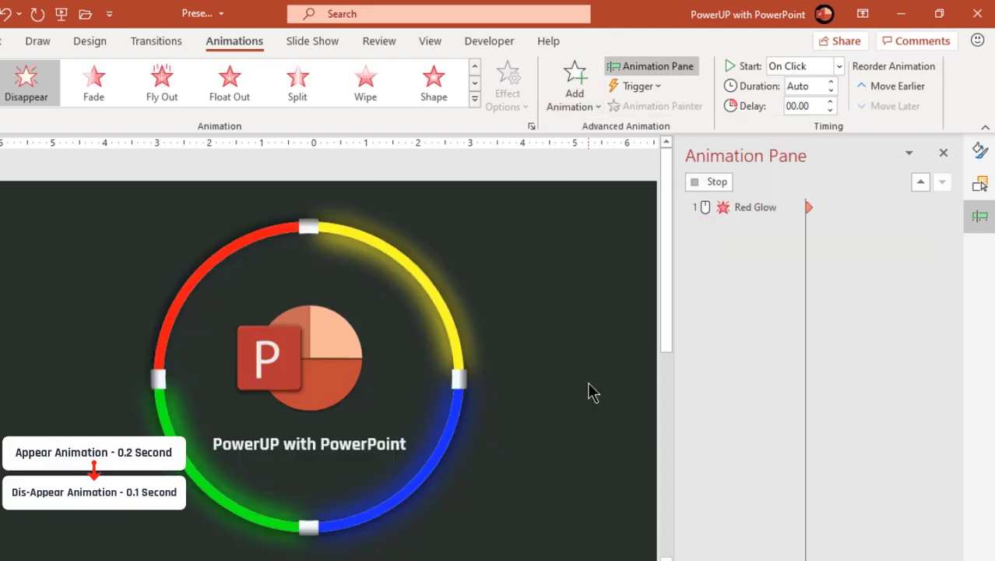
left_click(840, 68)
left_click(808, 105)
left_click(813, 86)
type("0.1")
key("Return")
left_click(594, 304)
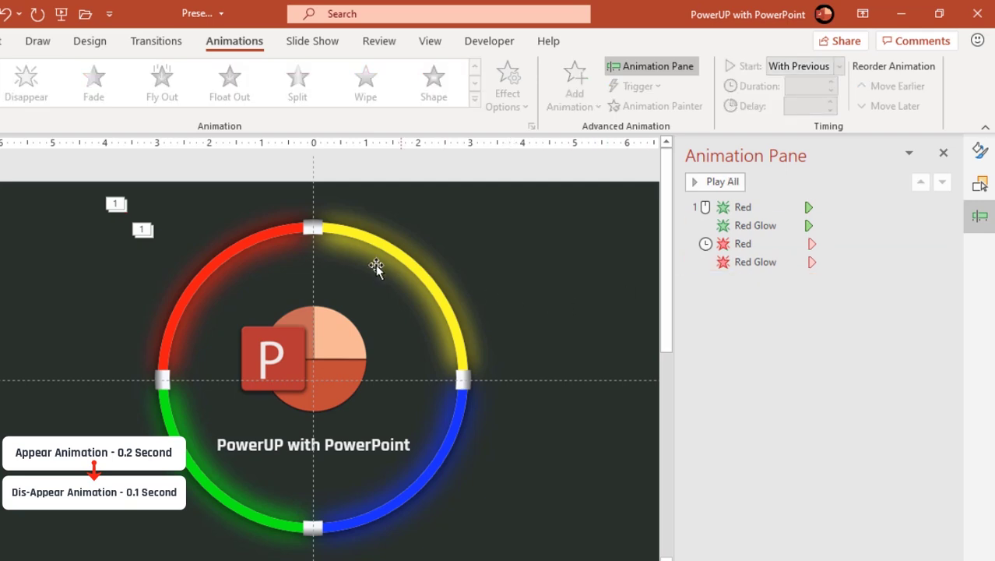
left_click(273, 237)
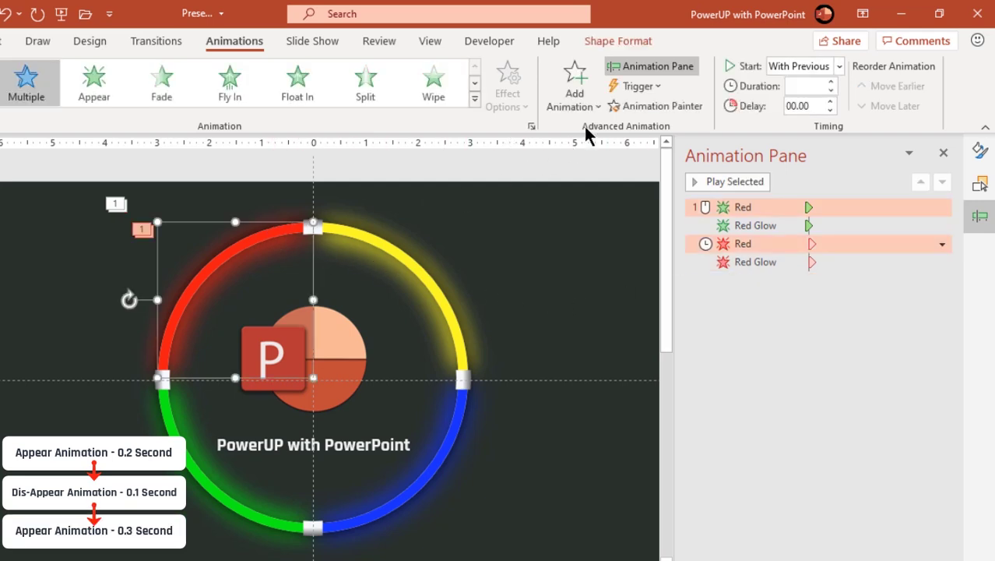
- Add another Appear to the red arc, starting After Previous with 0.3-second duration
left_click(592, 109)
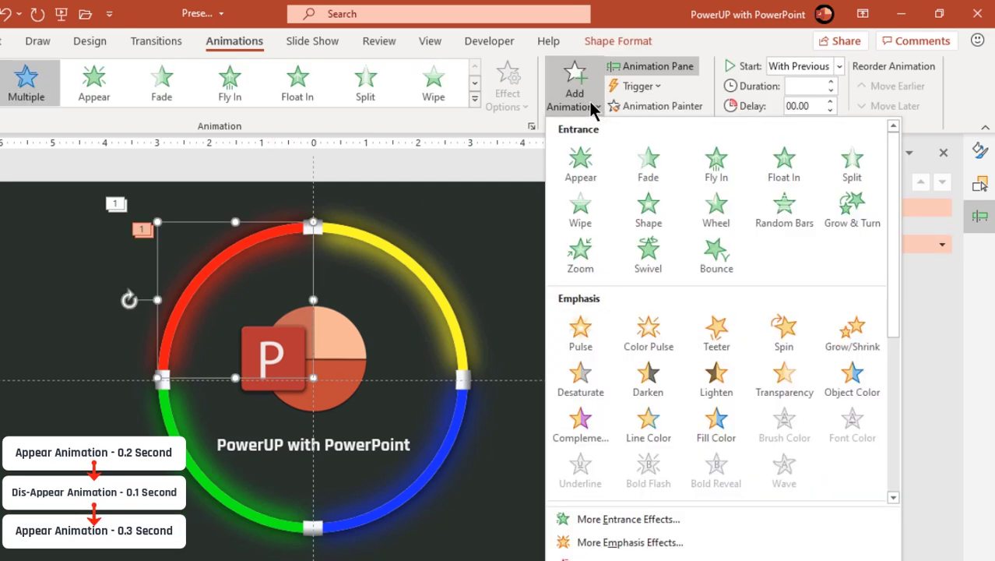
left_click(581, 160)
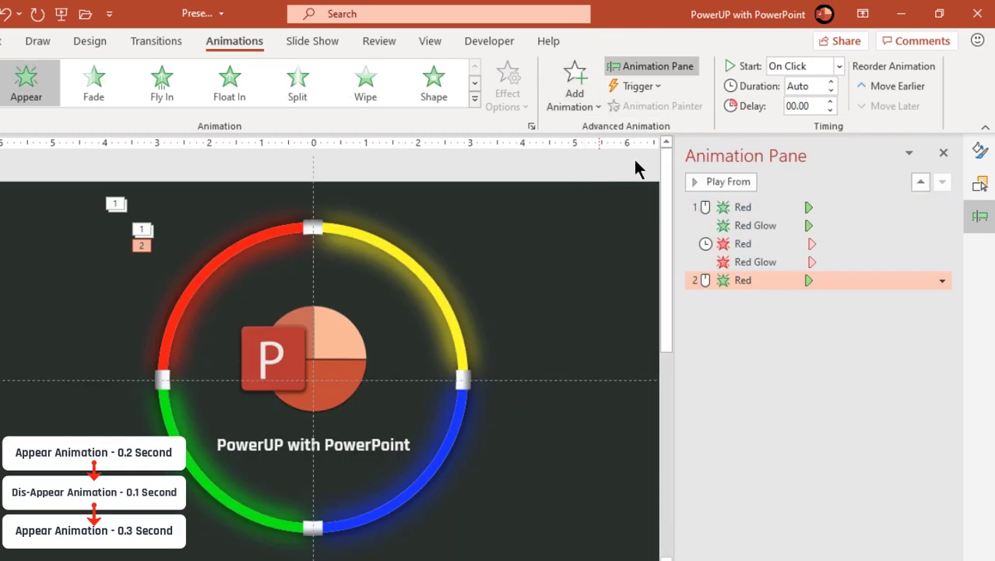
left_click(838, 69)
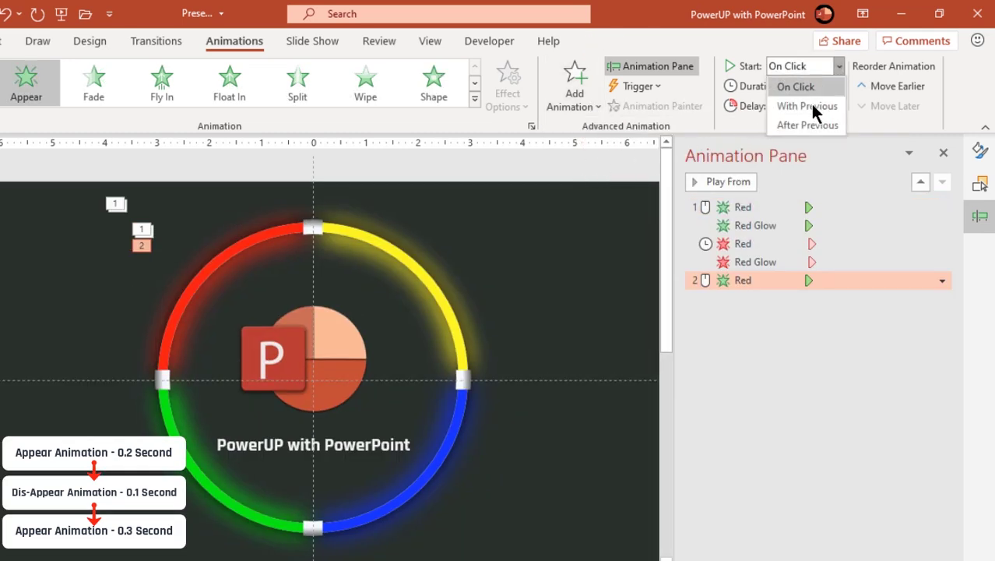
left_click(800, 123)
left_click(810, 86)
type("0.3")
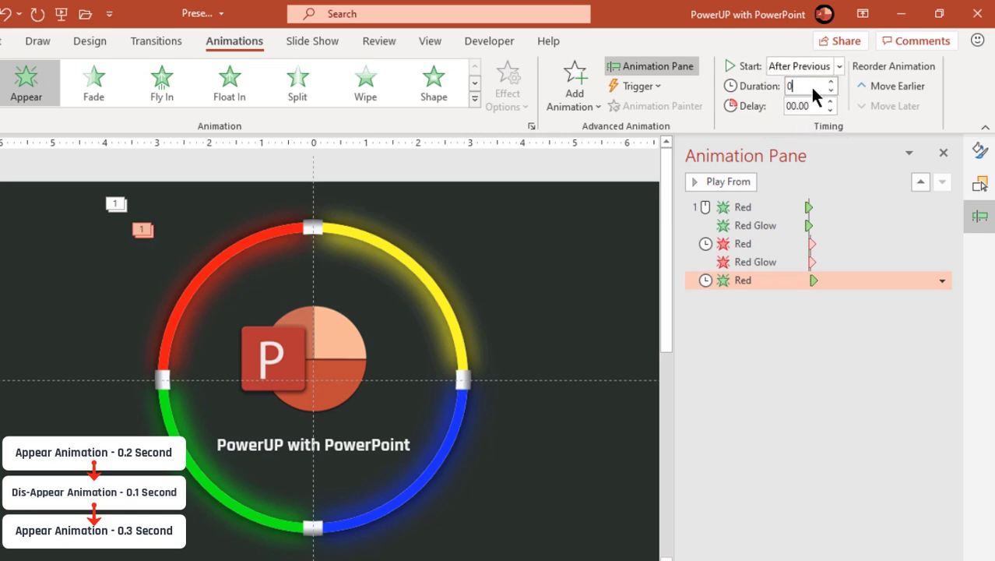
left_click(795, 107)
- Add another Appear to the red glow, starting With Previous with 0.3-second duration
left_click(283, 255)
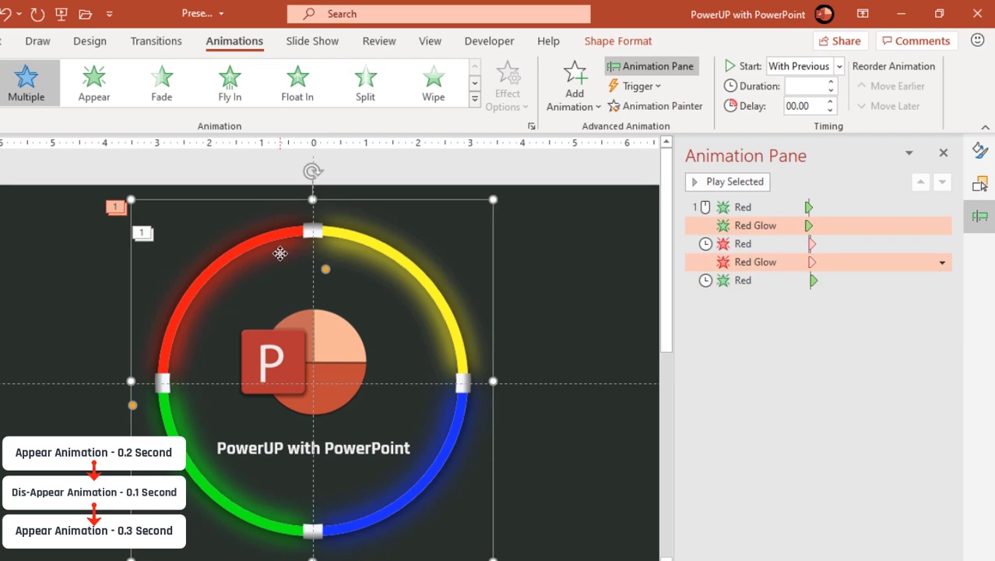
left_click(576, 101)
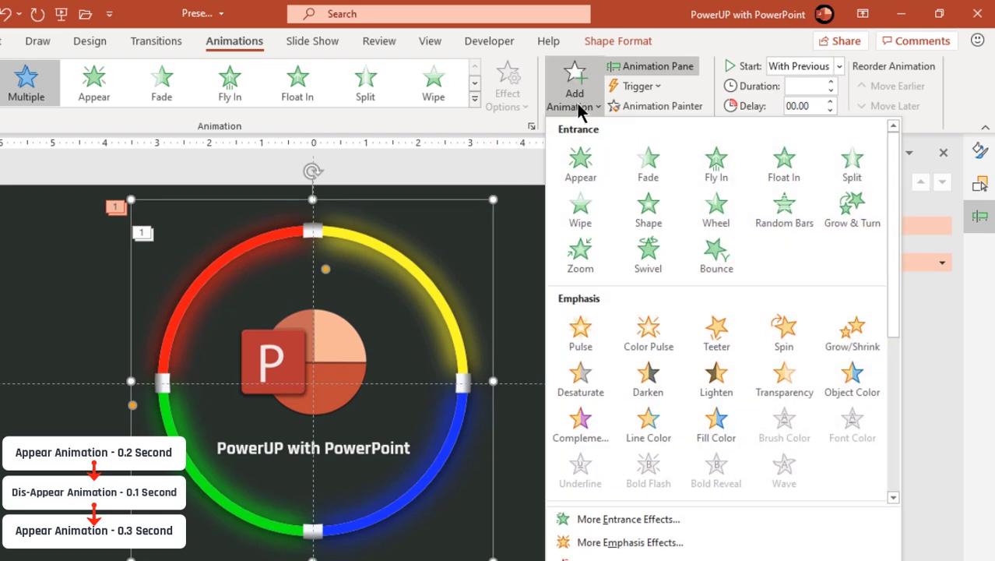
left_click(576, 162)
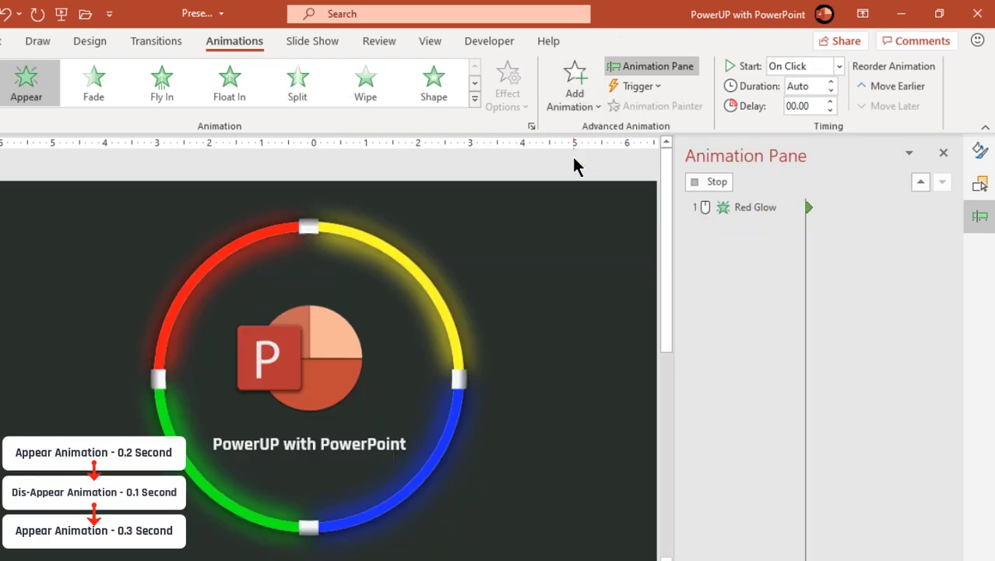
left_click(839, 67)
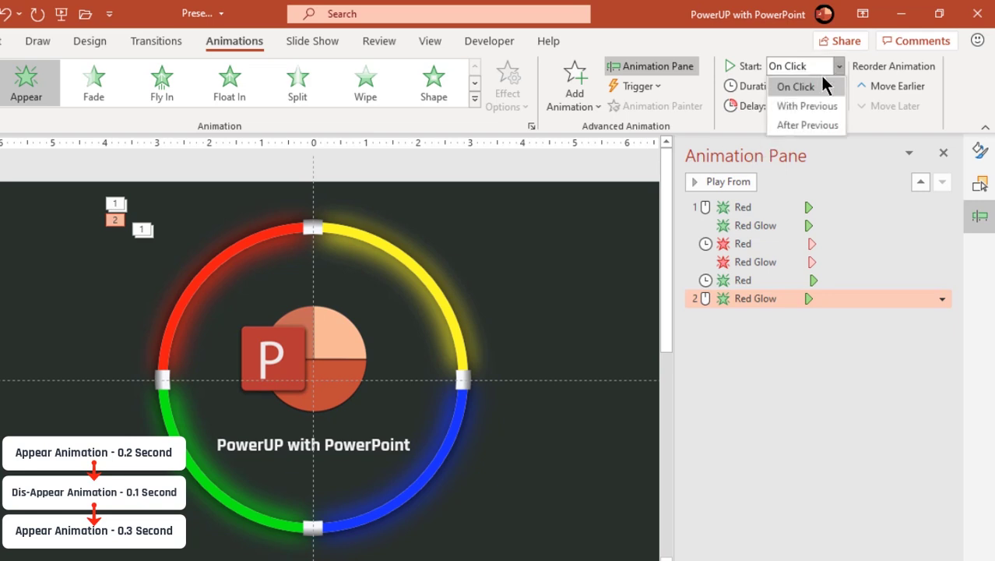
left_click(806, 107)
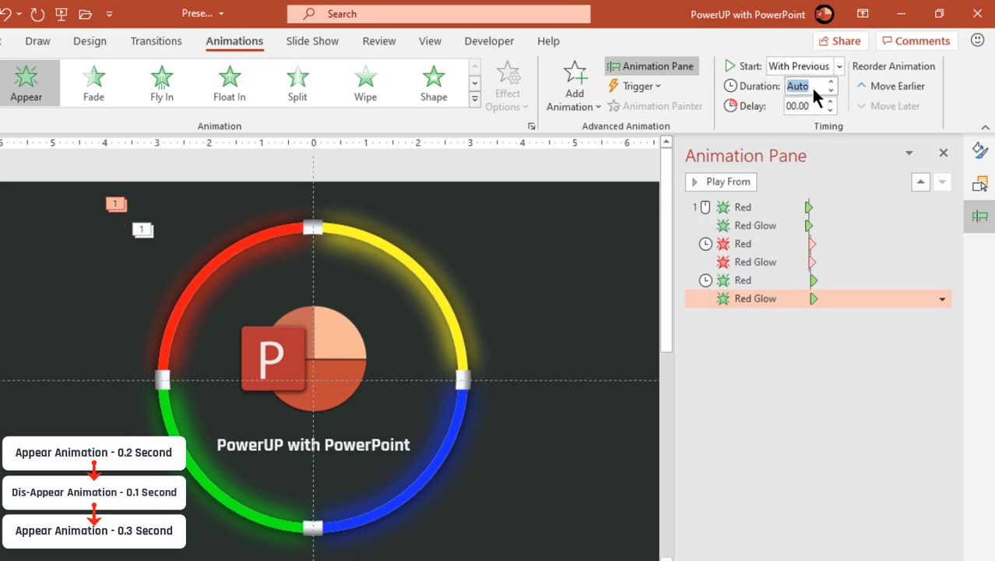
type("0.3")
key("Return")
left_click(283, 255)
- Add a 0.5-second Pulse emphasis to Red Glow, starting With Previous
left_click(578, 104)
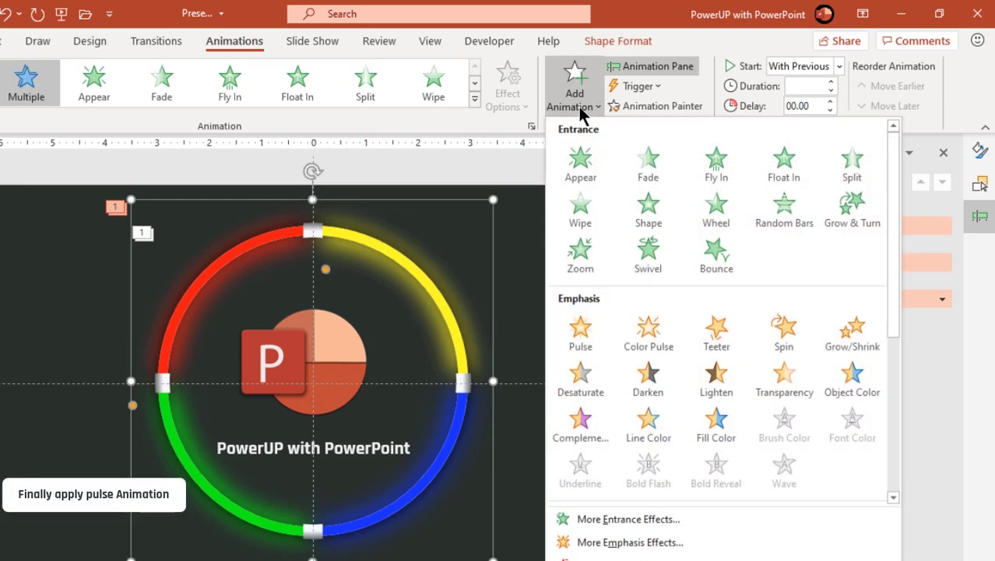
left_click(579, 333)
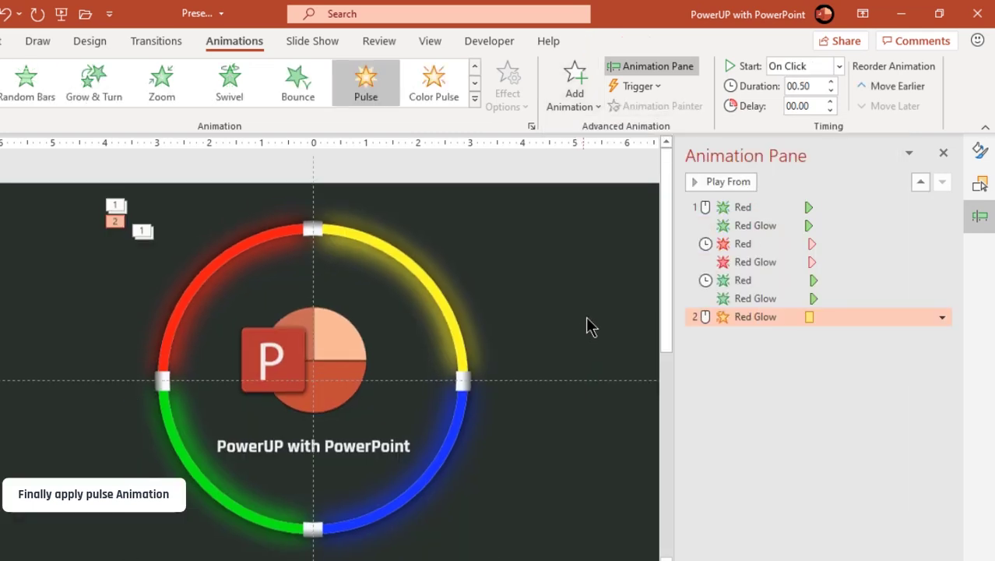
left_click(839, 67)
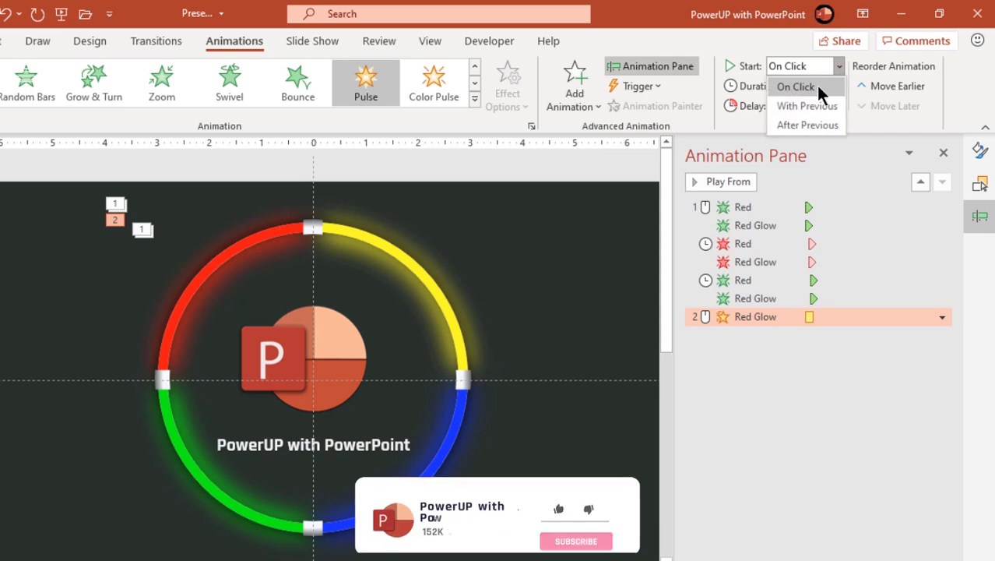
left_click(810, 104)
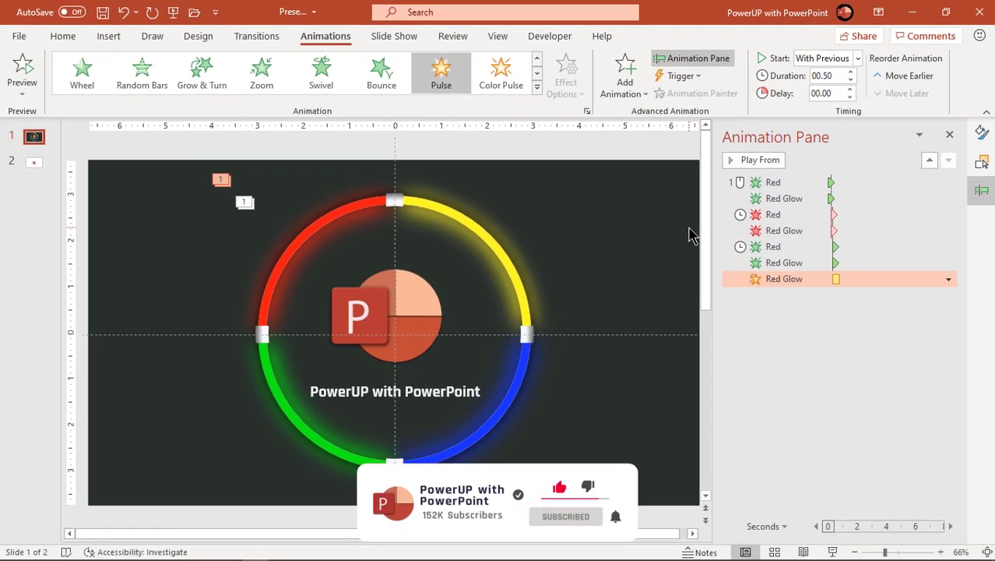
left_click(690, 231)
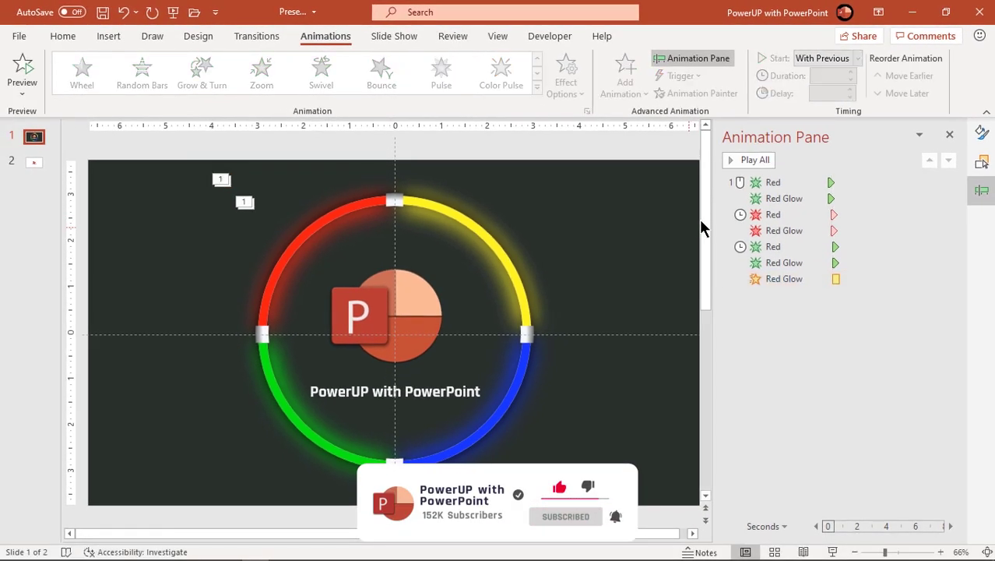
left_click(762, 182)
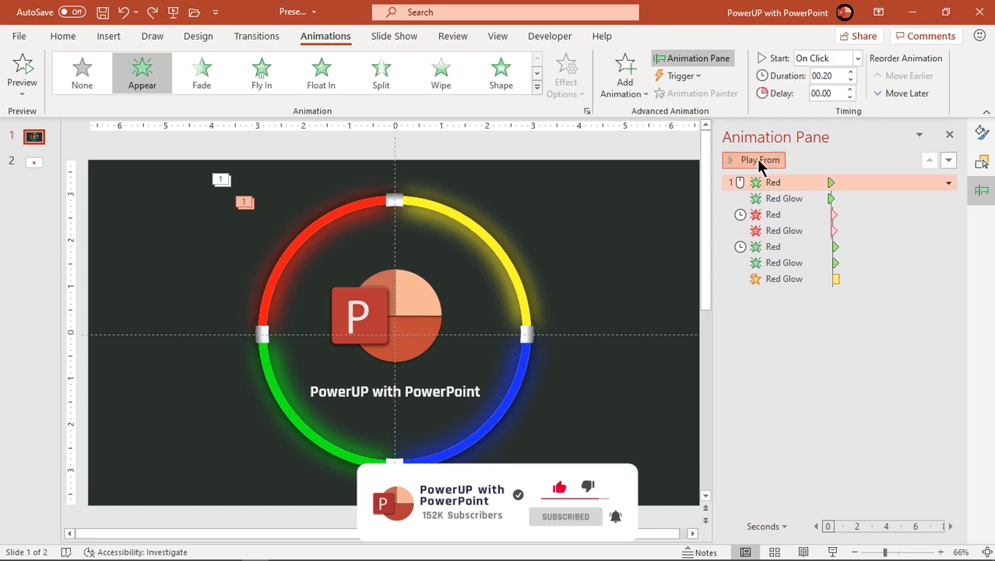
left_click(760, 162)
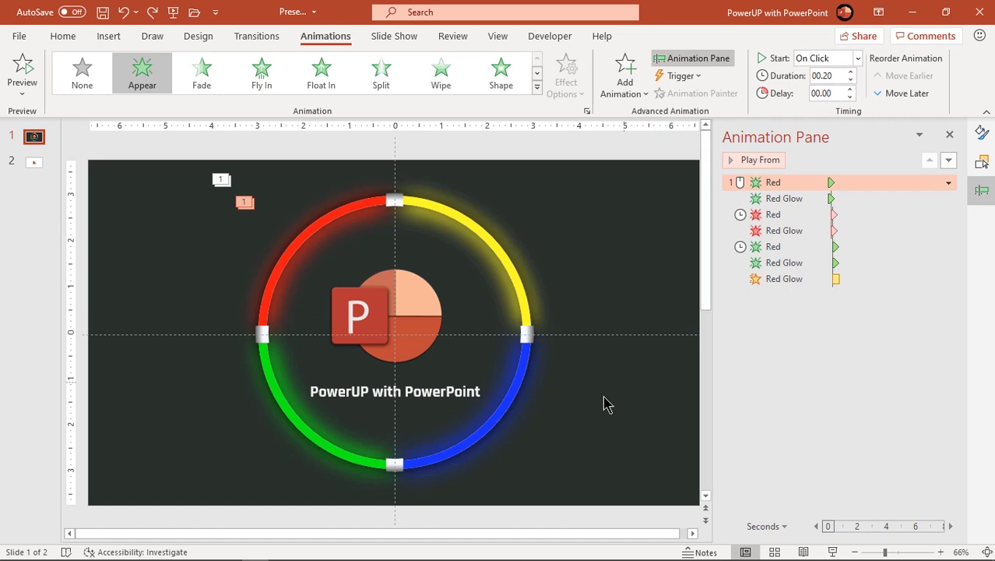
left_click(510, 405)
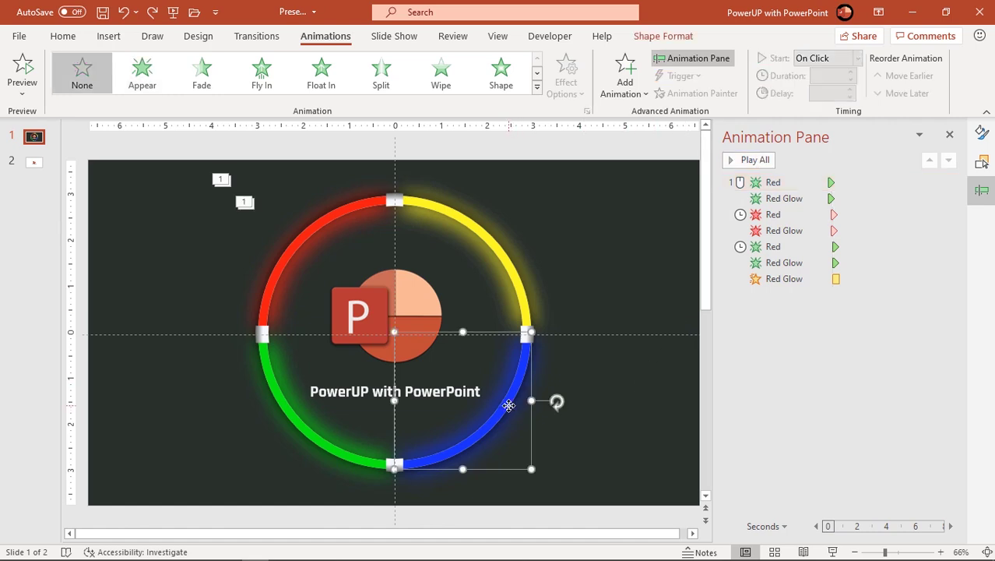